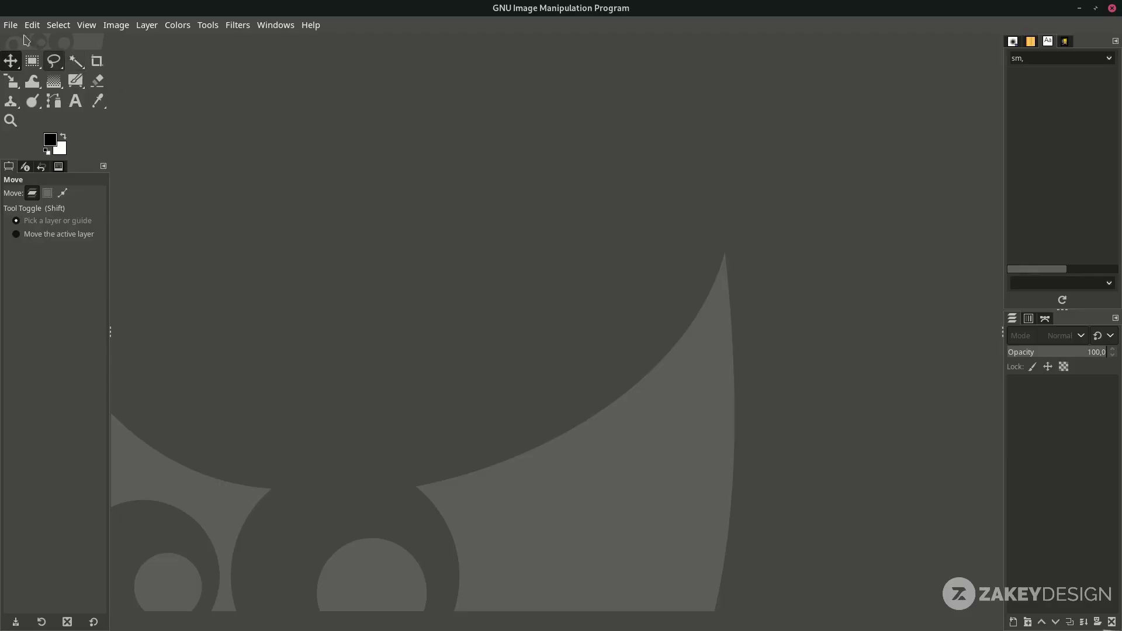
Step: Create a new image 1080 px wide and 1350 px high
left_click(9, 25)
left_click(18, 40)
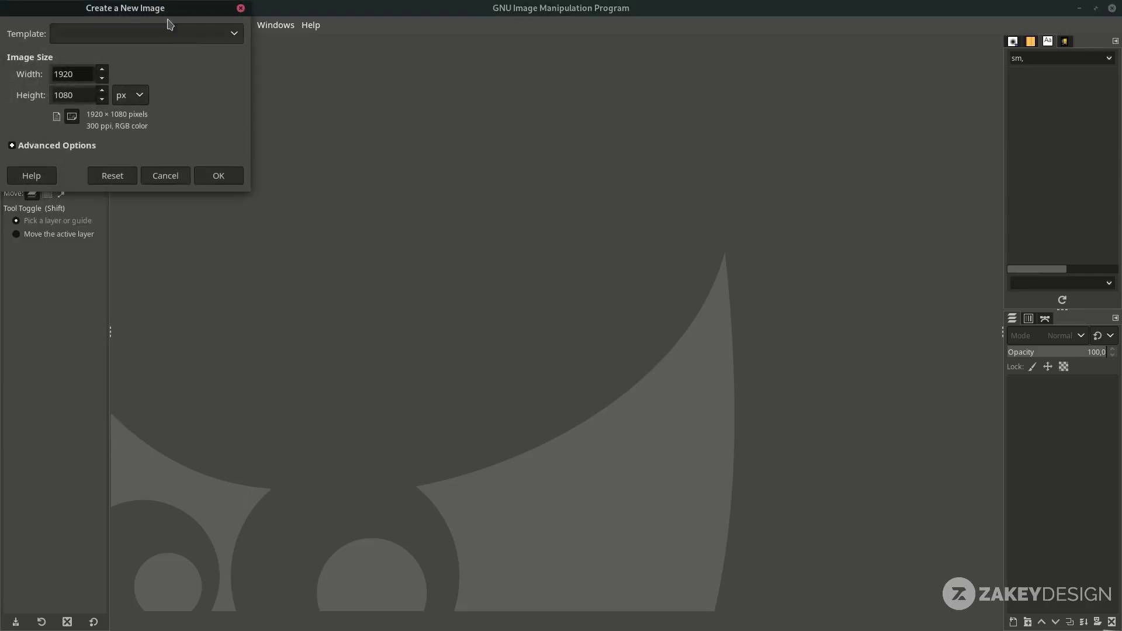
left_click_drag(170, 10, 517, 144)
left_click_drag(447, 208, 354, 202)
type("1080")
key("Tab")
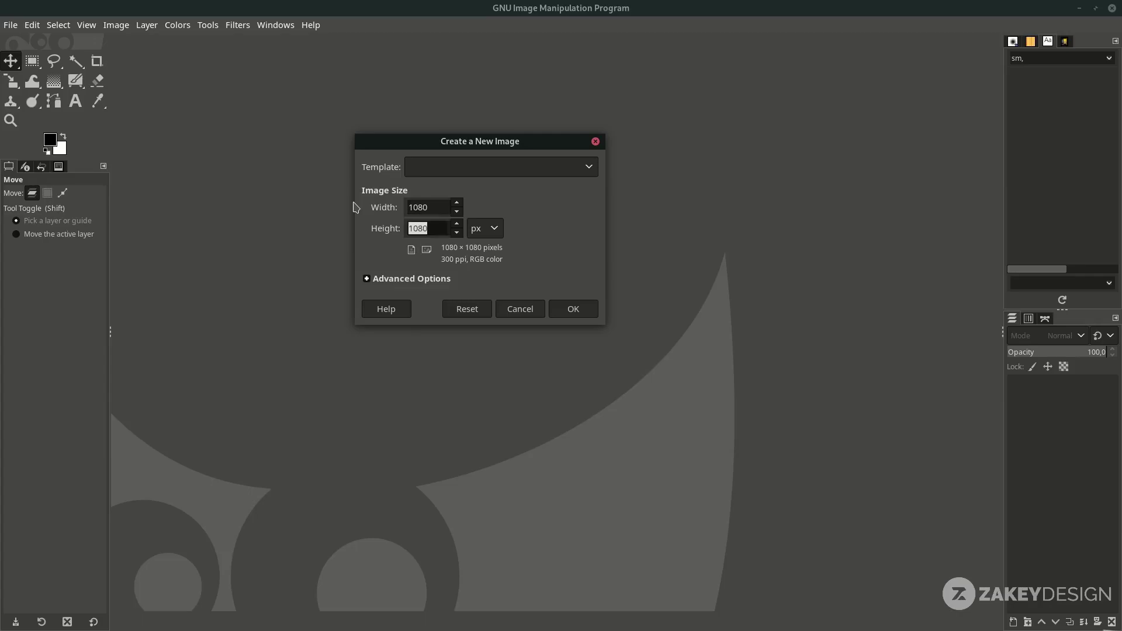
type("1350")
left_click(573, 309)
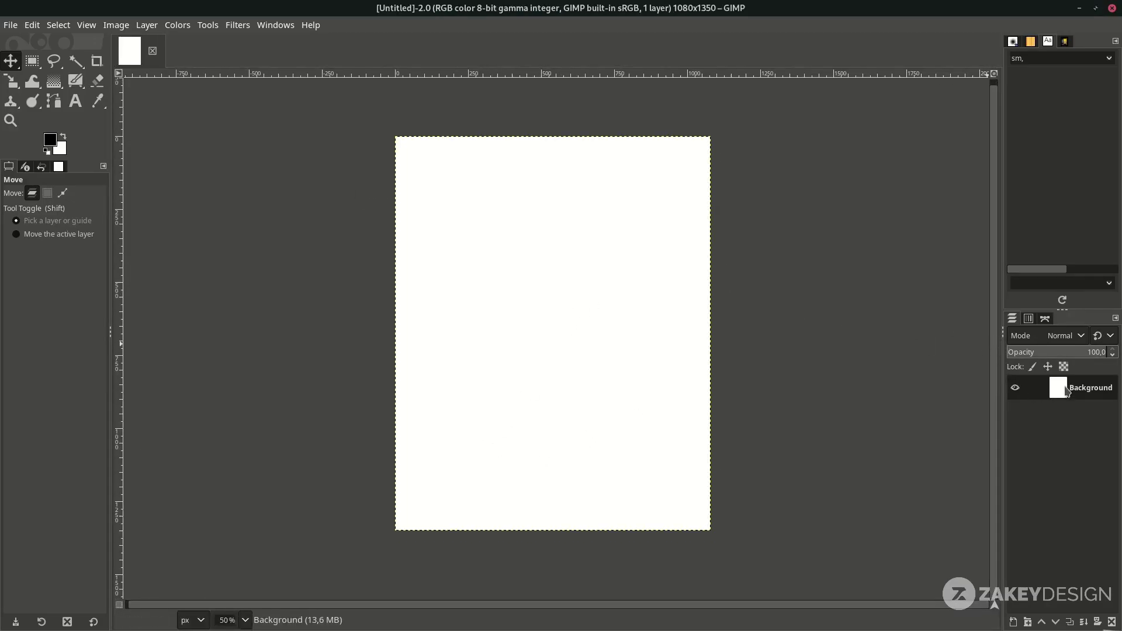
Step: Fill the white background layer with black using Bucket Fill
left_click(53, 81)
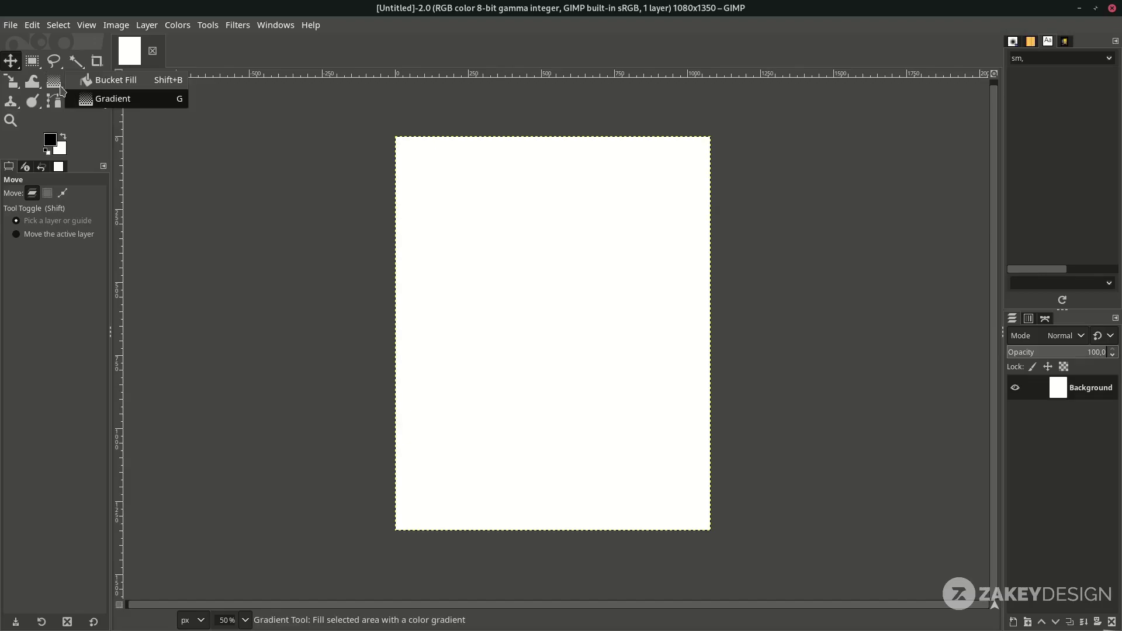
left_click(112, 86)
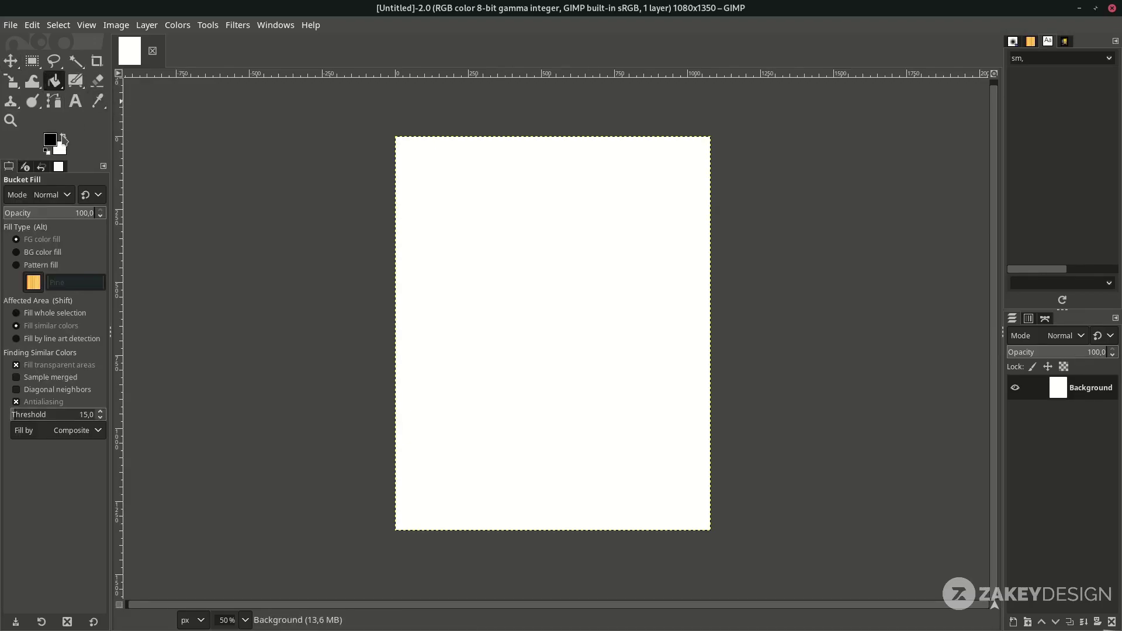
left_click(556, 313)
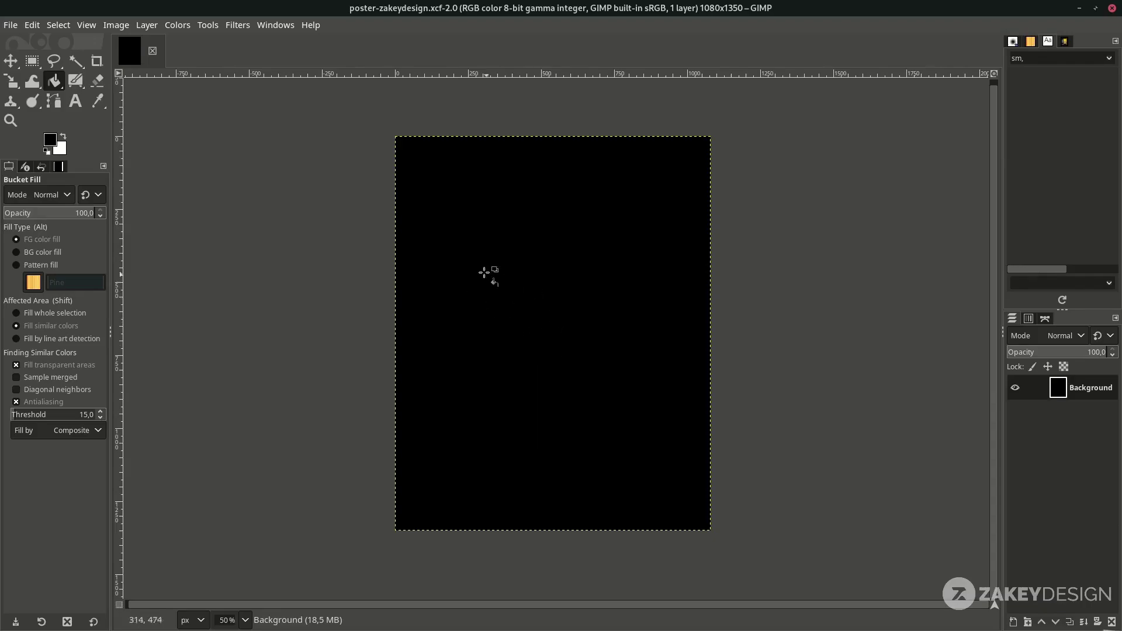
Step: Add two vertical guides, each about 150 px inside the canvas's left and right edges
left_click_drag(121, 238, 438, 281)
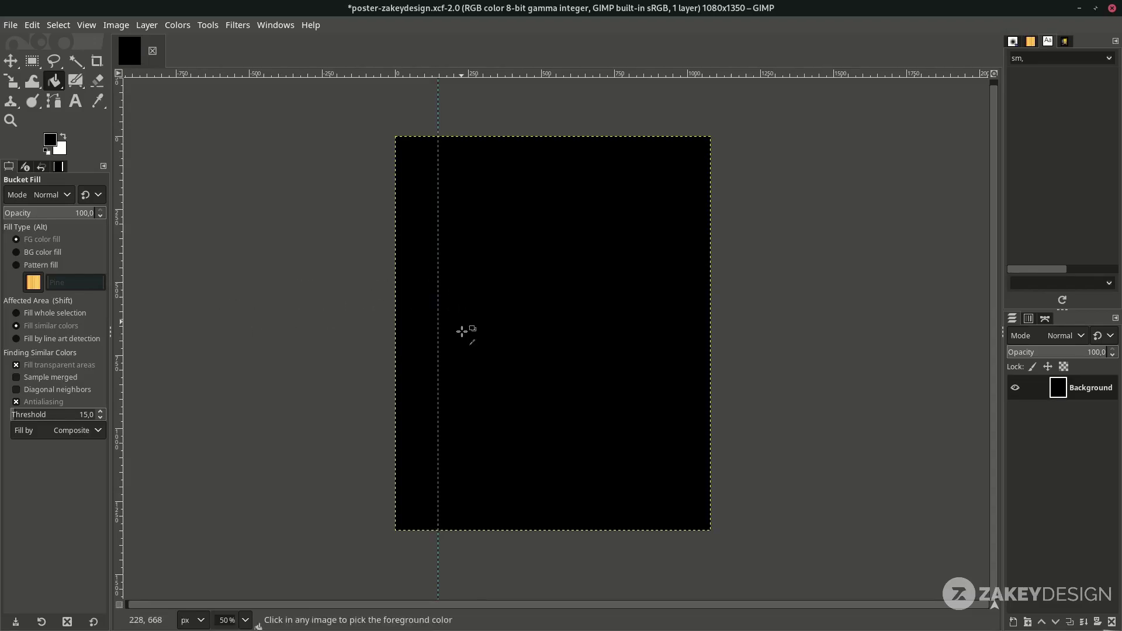
left_click_drag(121, 280, 668, 332)
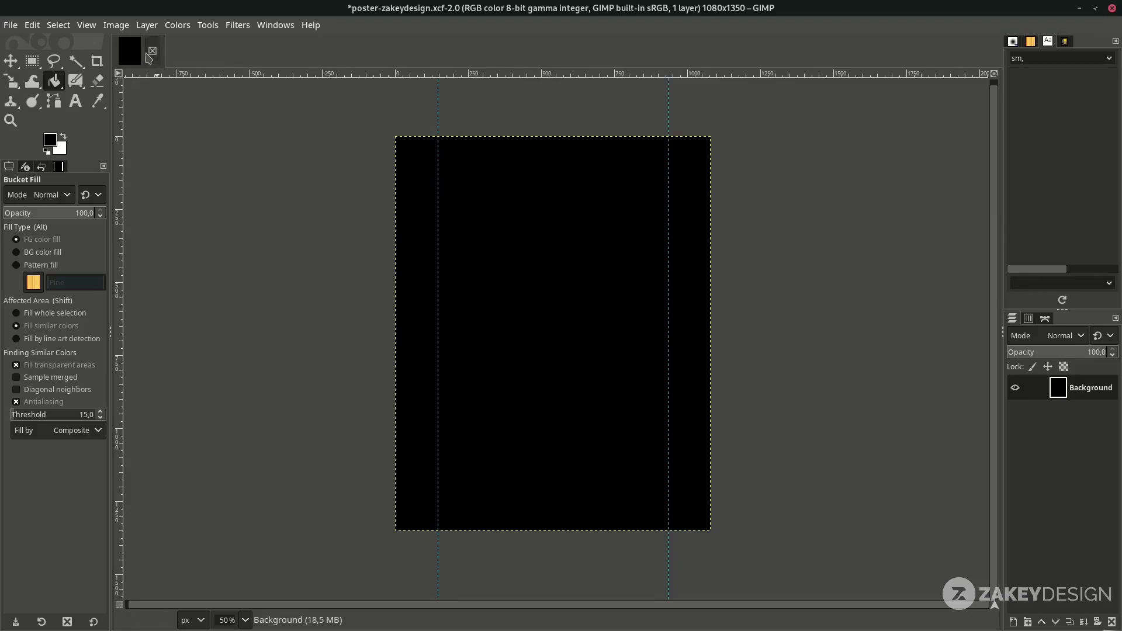
left_click(93, 26)
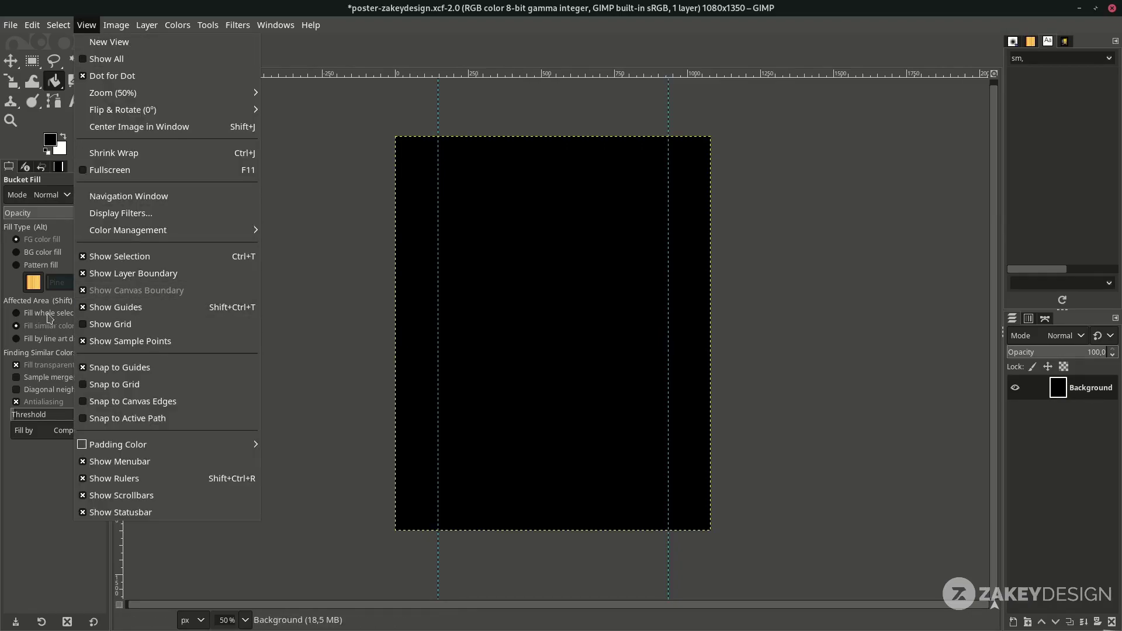
key("Escape")
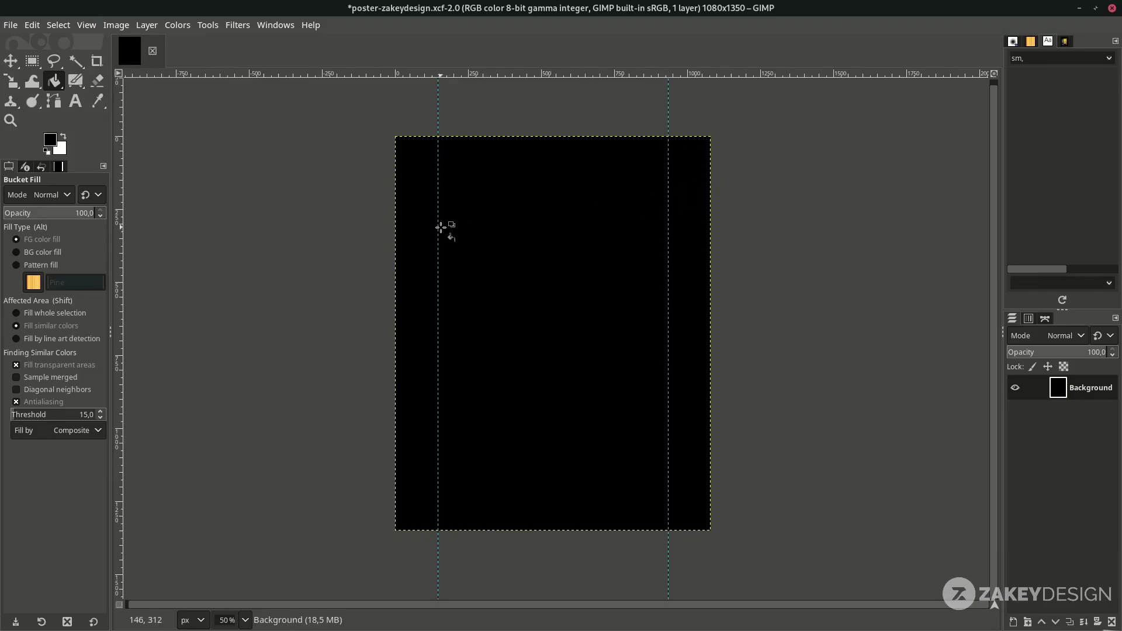
Step: Add horizontal guides, three near the canvas's upper edge and two near its lower edge, and save the file
left_click_drag(526, 71, 525, 183)
left_click_drag(548, 74, 528, 492)
left_click(11, 60)
left_click_drag(439, 126, 440, 127)
left_click_drag(561, 75, 531, 197)
left_click_drag(515, 454, 504, 492)
key("ctrl+s")
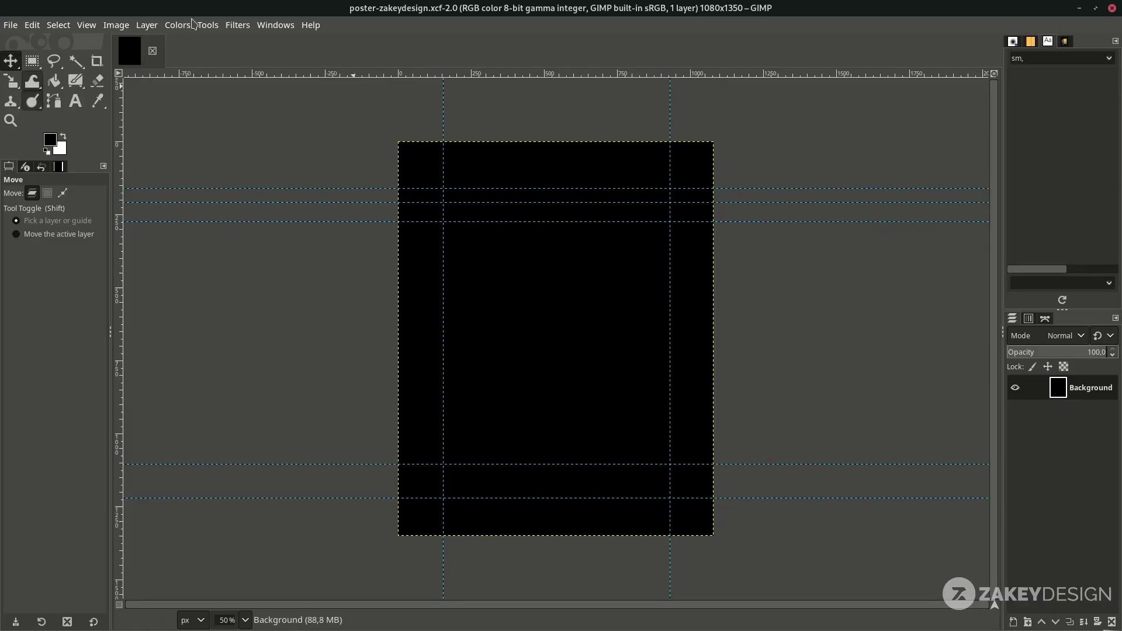
Step: Import the Pexels flower-field photo as a new layer, converting it to the built-in sRGB color profile
left_click(10, 25)
left_click(41, 96)
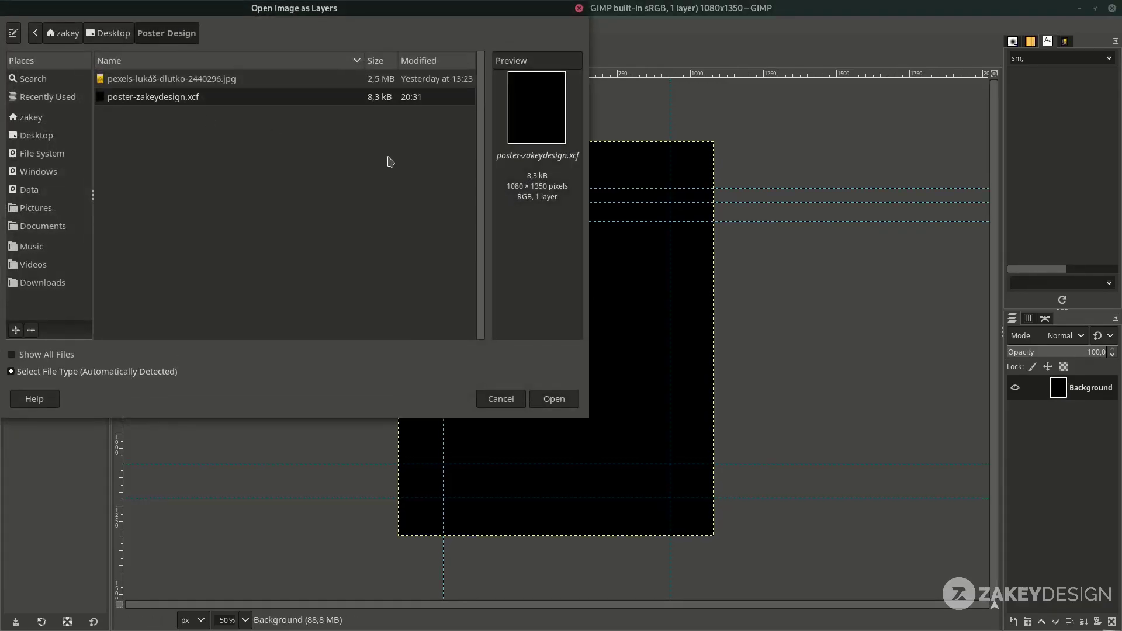
double_click(318, 81)
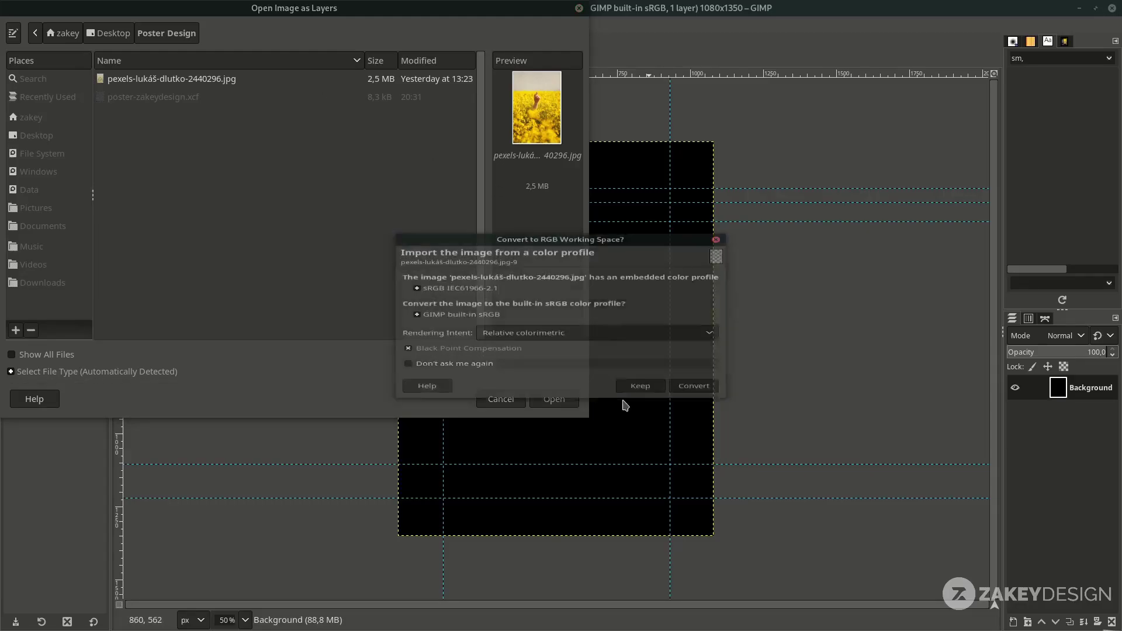
left_click(713, 408)
Step: Scale the photo layer down proportionally to about 533 × 800 px and position it inside the black canvas
scroll(584, 386, "down", 2)
scroll(583, 382, "up", 2)
scroll(660, 344, "down", 3)
key("shift+s")
left_click(728, 281)
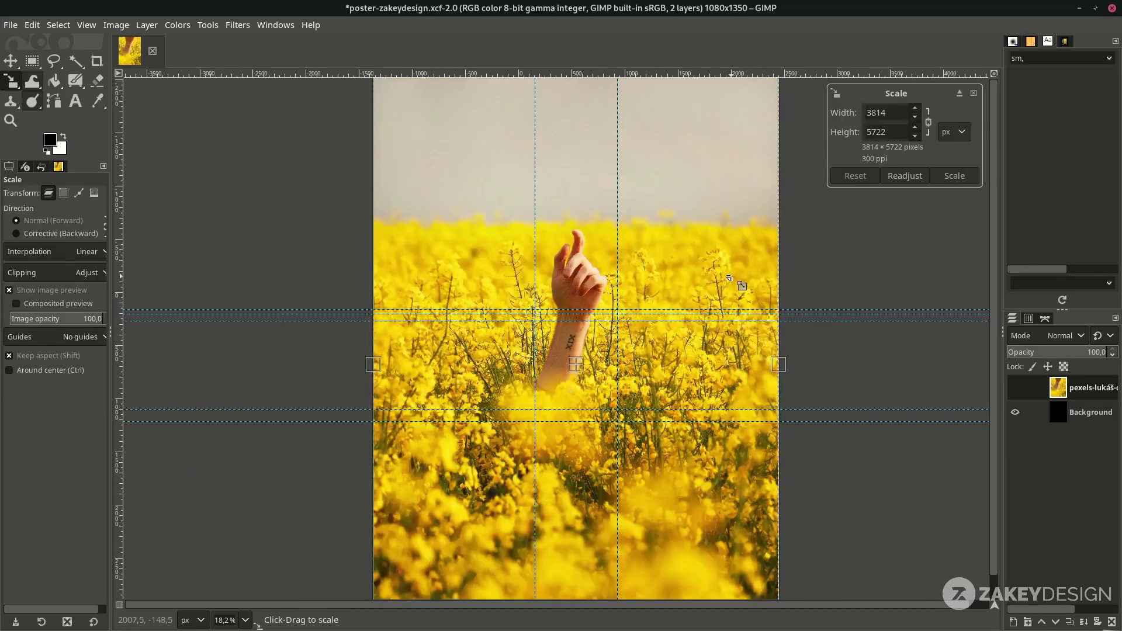
left_click_drag(759, 234, 513, 428)
scroll(513, 427, "up", 2)
left_click_drag(723, 171, 660, 272)
scroll(667, 275, "right", 2)
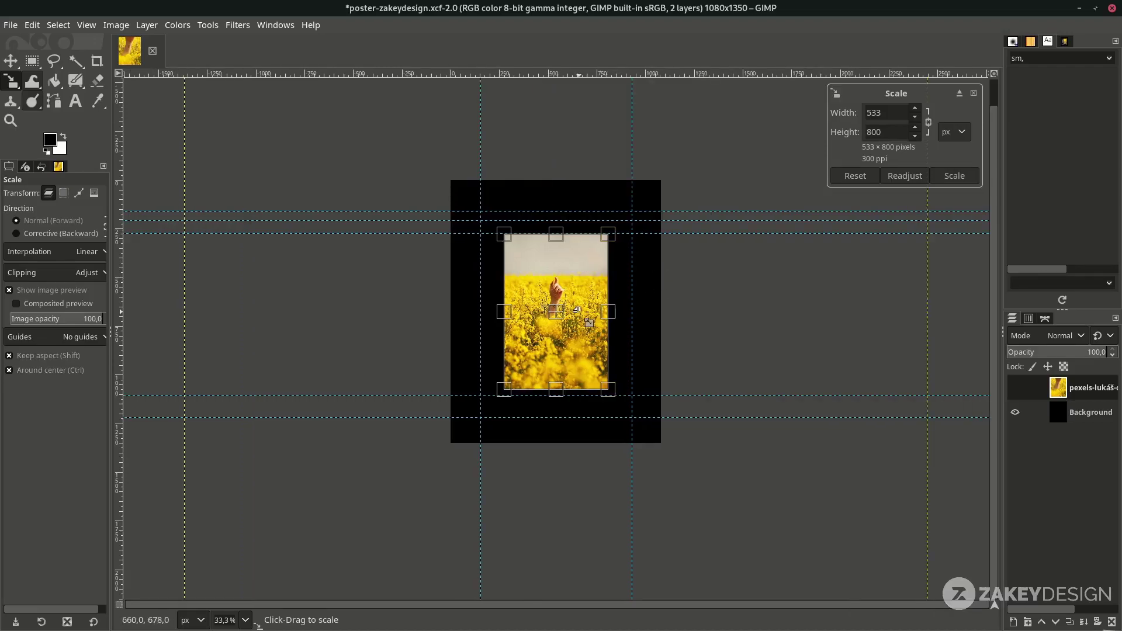
Step: Fit the photo between the inner horizontal guides and against the right vertical guide at 550 × 826 px, apply the scaling and save
scroll(589, 323, "up", 1, "ctrl")
left_click_drag(501, 199, 493, 192)
scroll(493, 192, "up", 1, "ctrl")
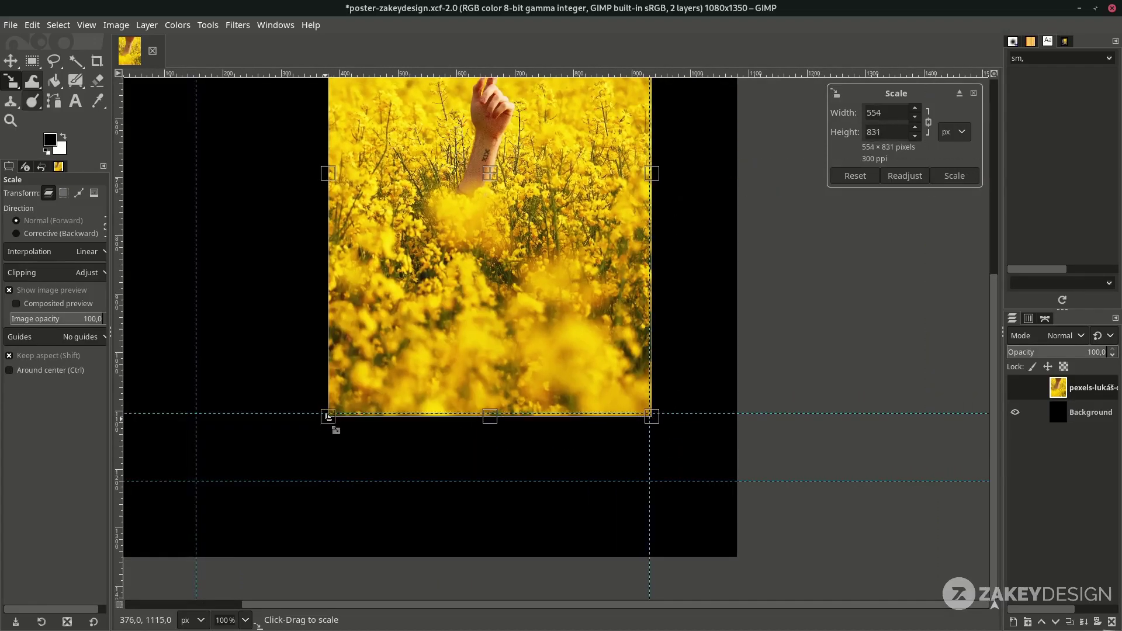
scroll(563, 257, "down", 1, "ctrl")
scroll(551, 246, "up", 2)
scroll(593, 345, "left", 3)
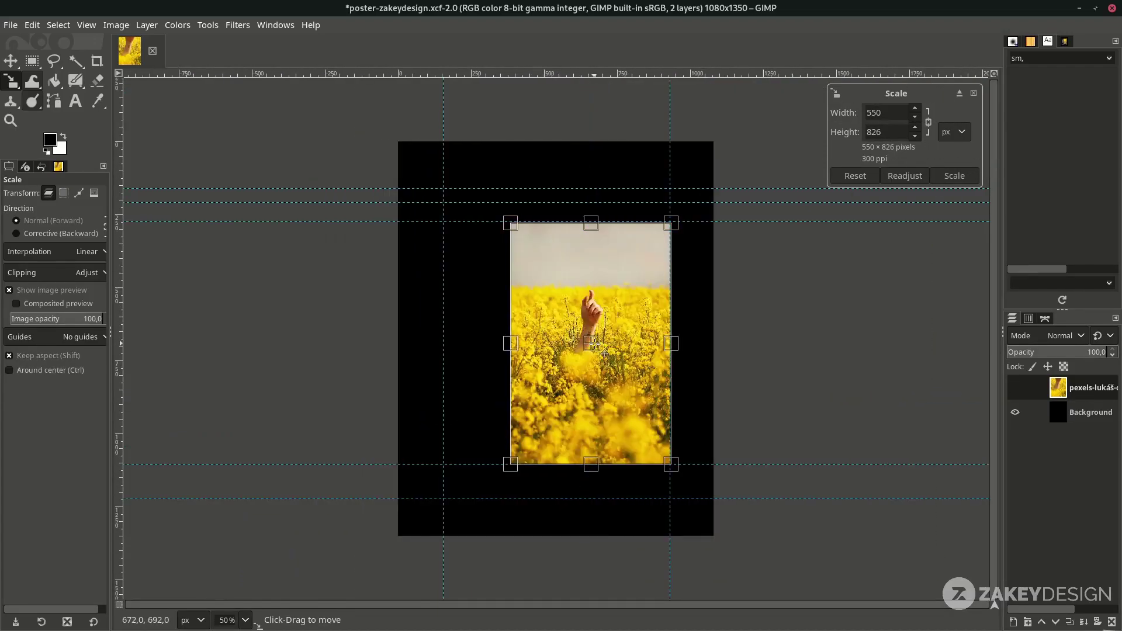
key("Return")
key("ctrl+s")
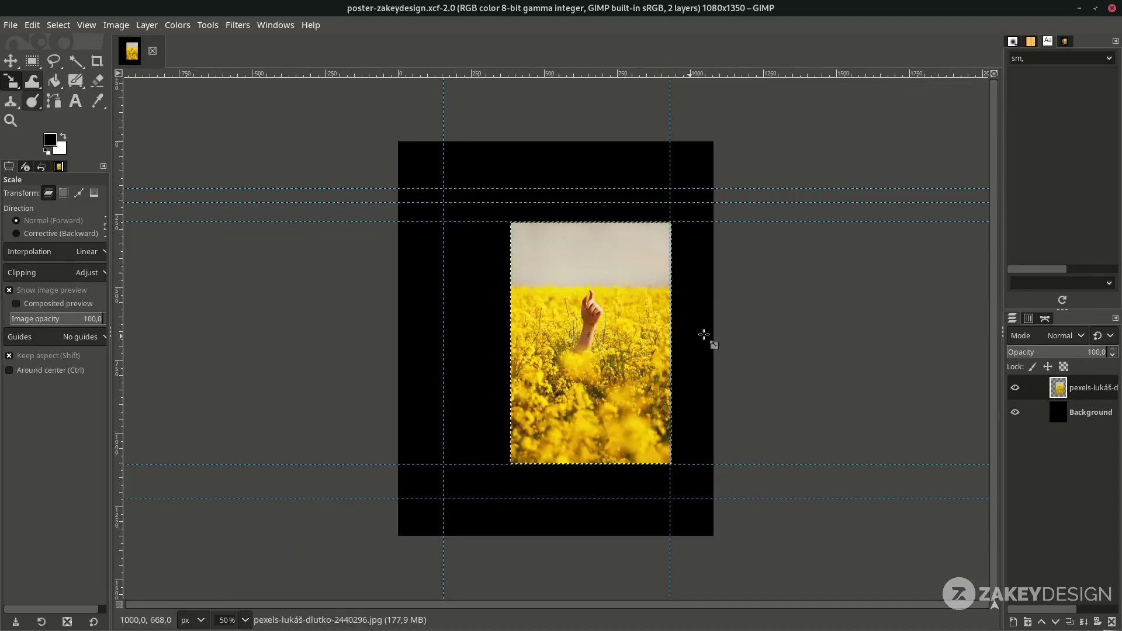
Step: Desaturate the photo layer using the Luminance mode
scroll(641, 298, "up", 1, "ctrl")
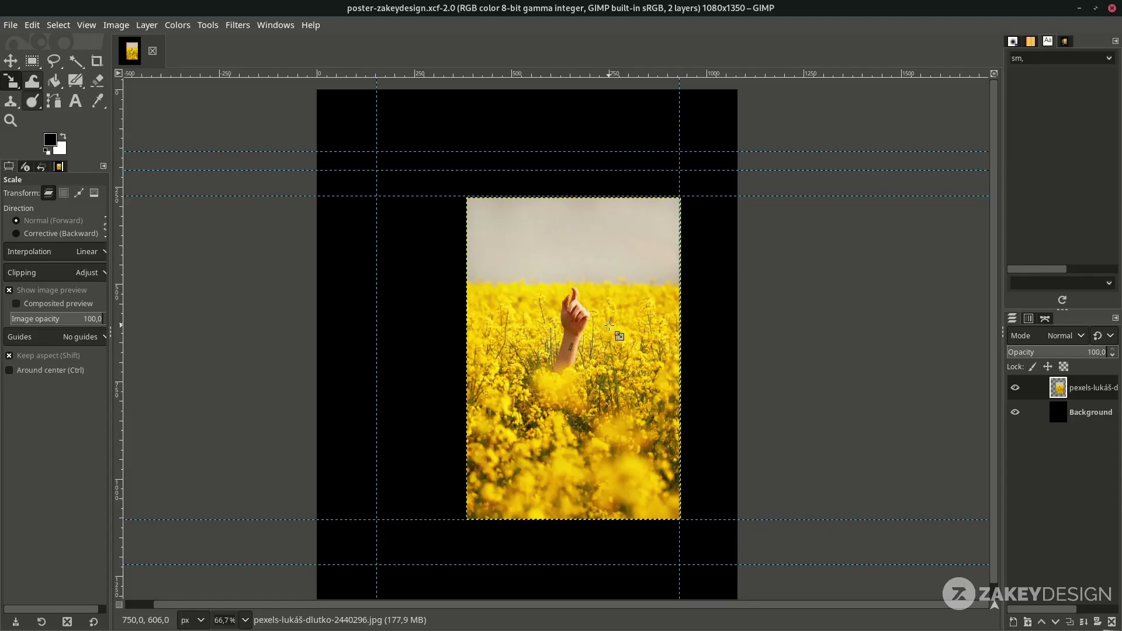
left_click(180, 26)
mouse_move(220, 314)
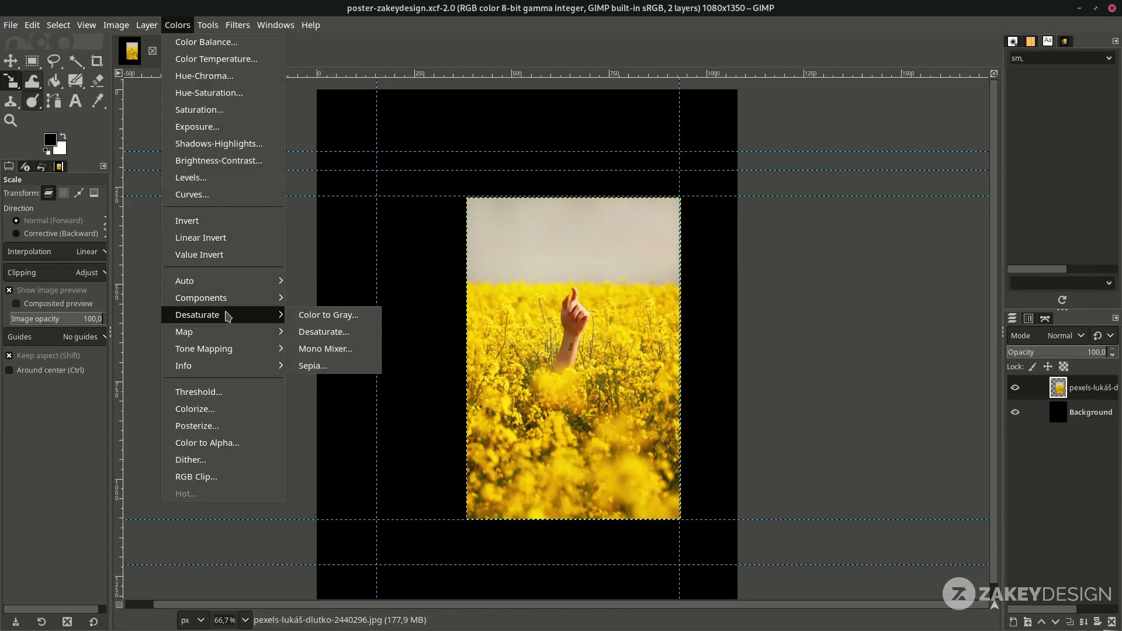
left_click(369, 337)
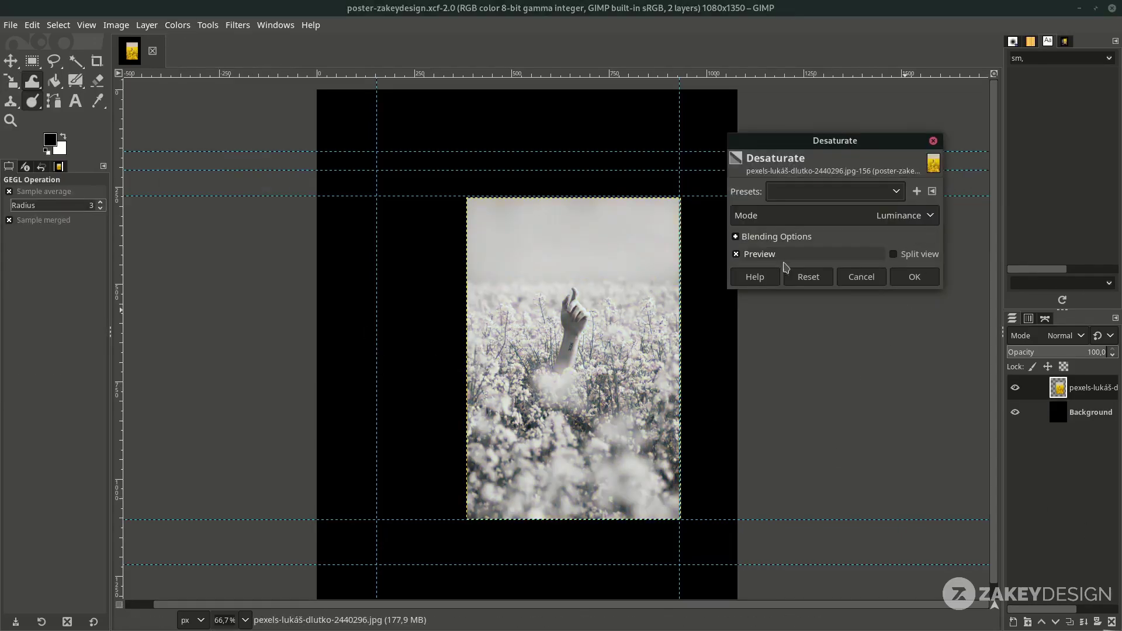
left_click(934, 285)
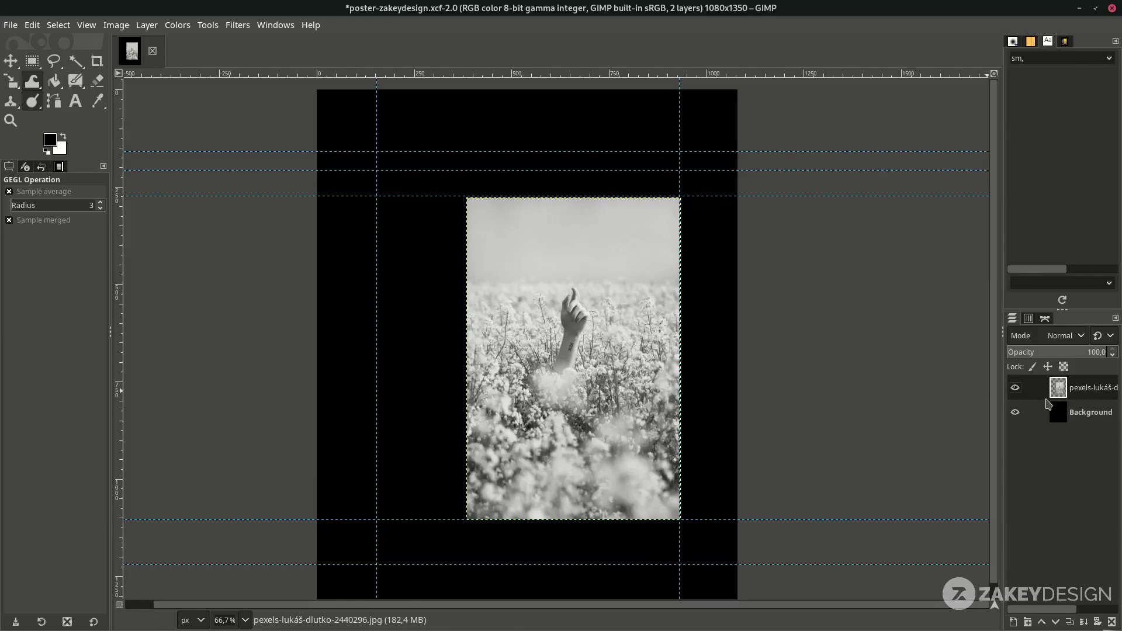
Step: Select the photo's area with Alpha to Selection and create a transparent layer named color1 above it
right_click(1108, 401)
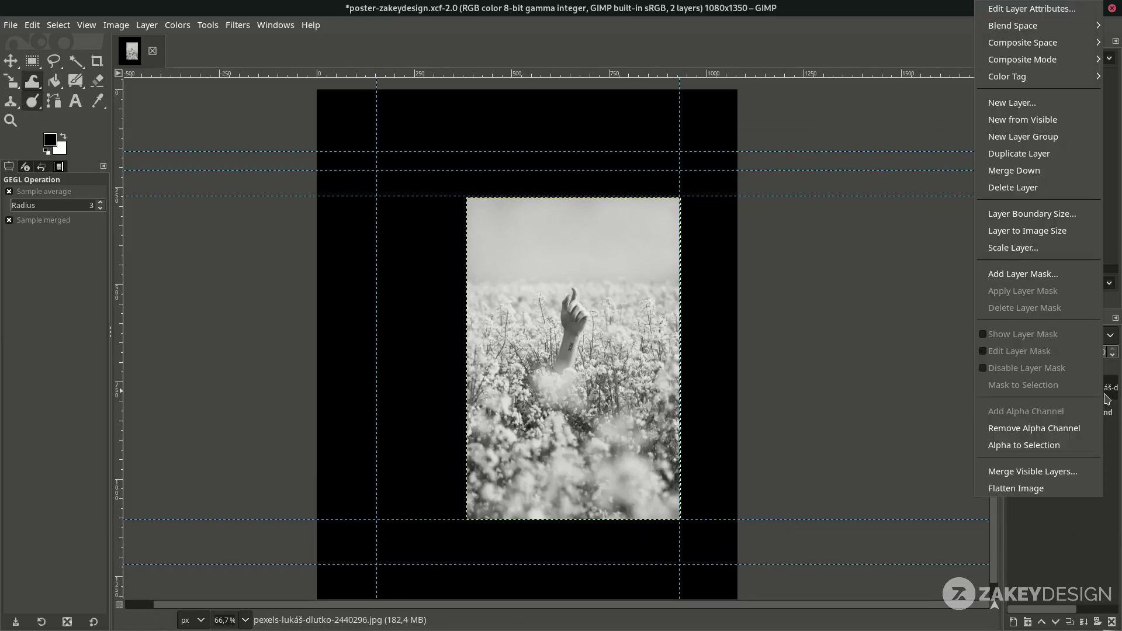
left_click(1062, 447)
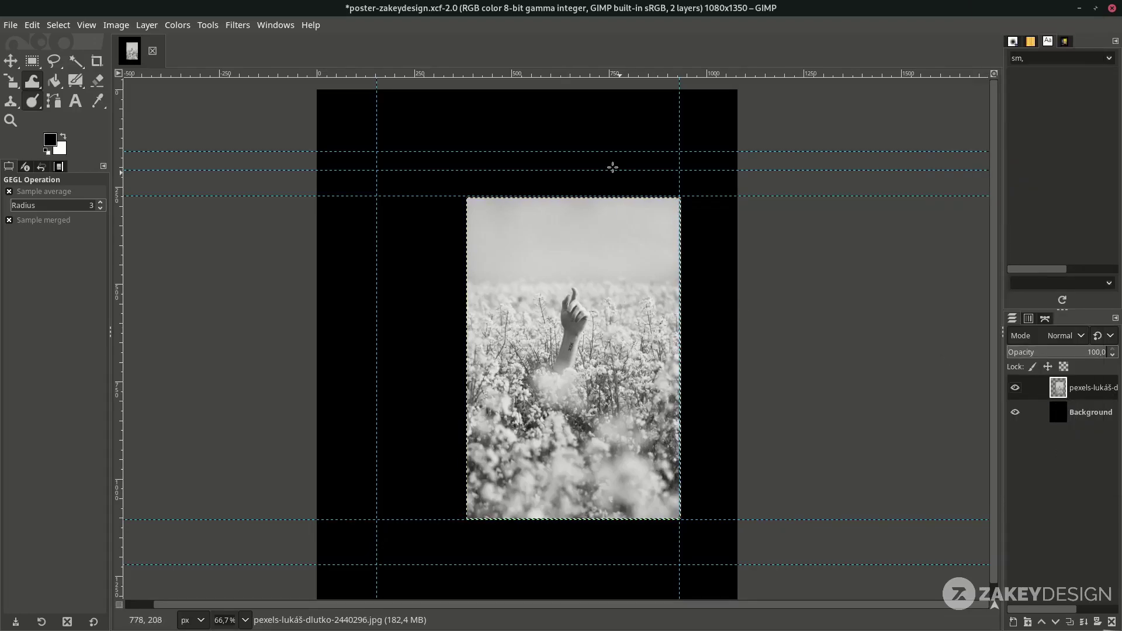
left_click(1013, 623)
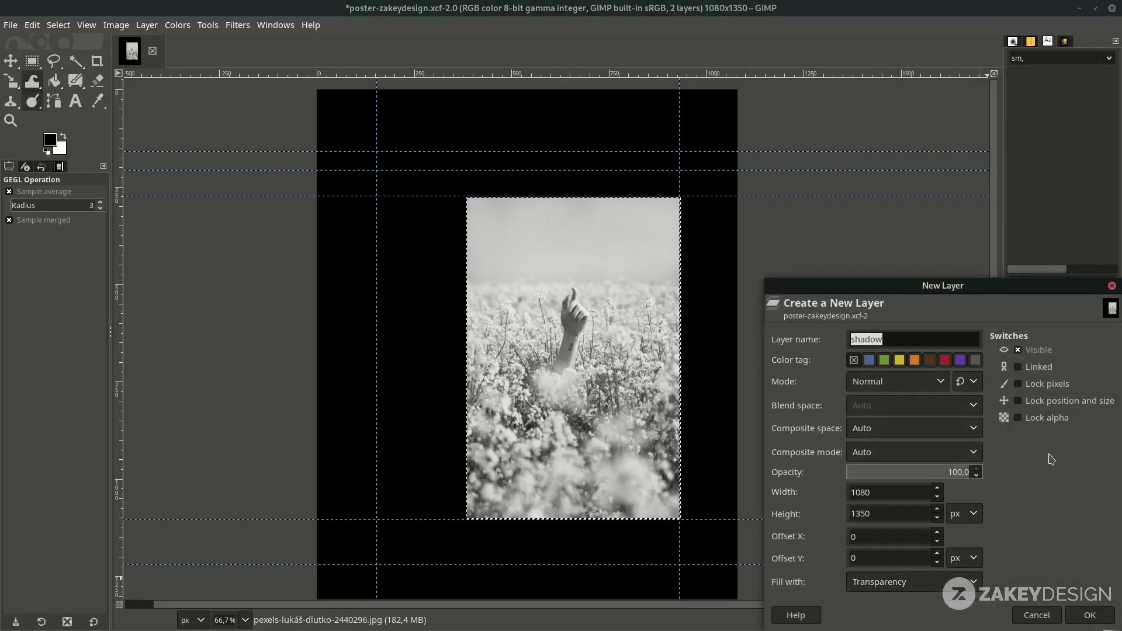
type("color1")
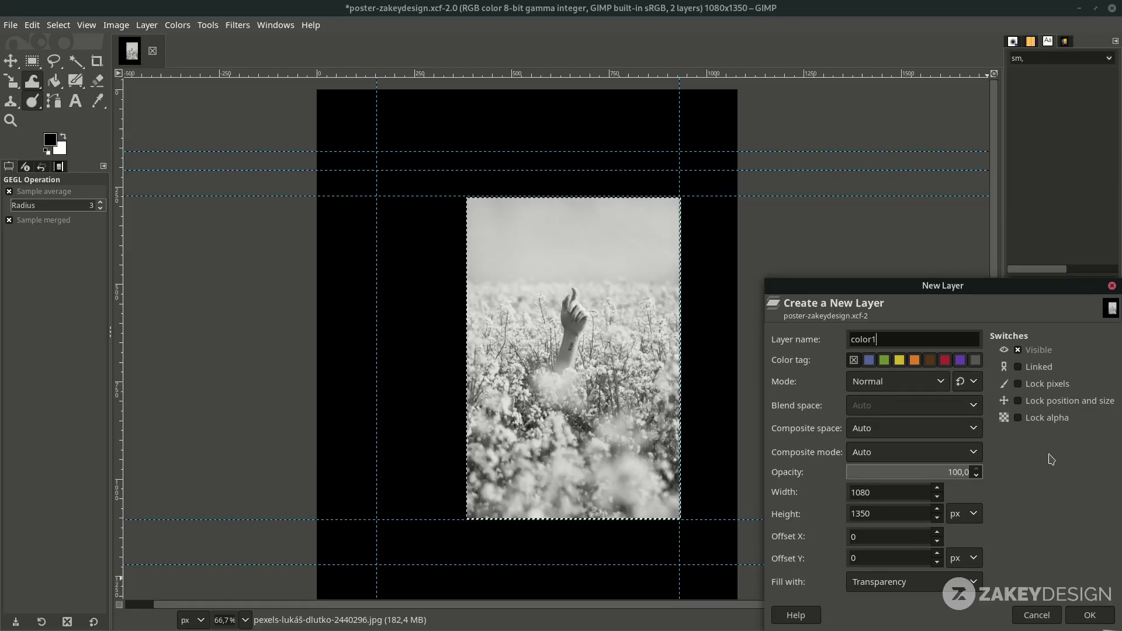
key("Return")
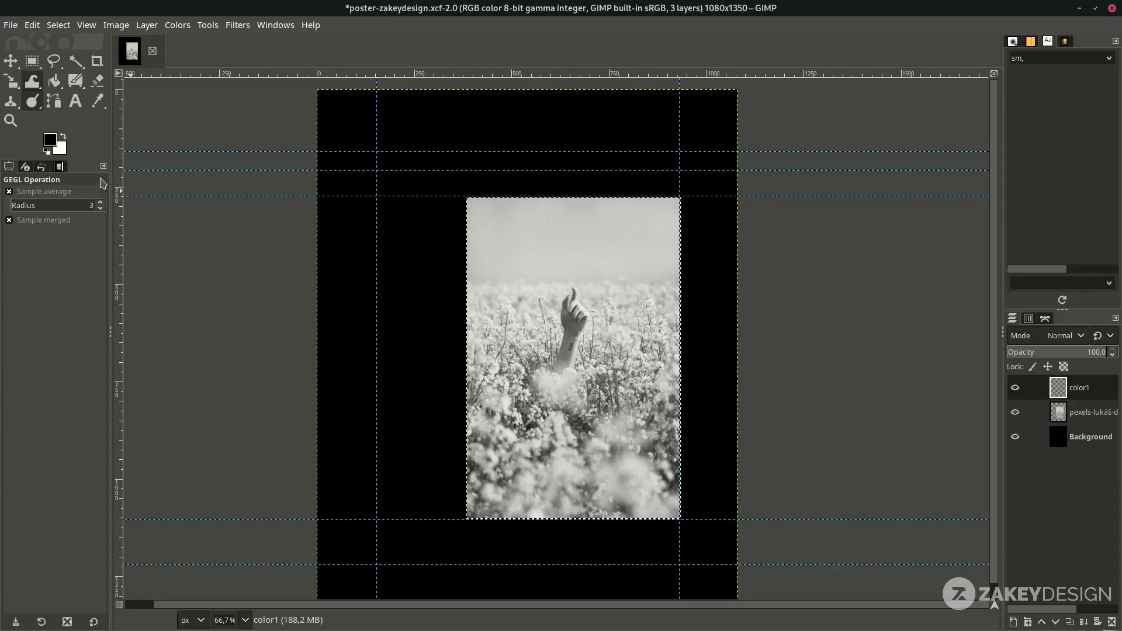
Step: Set the foreground color to the pinkish red f00e58
left_click(54, 141)
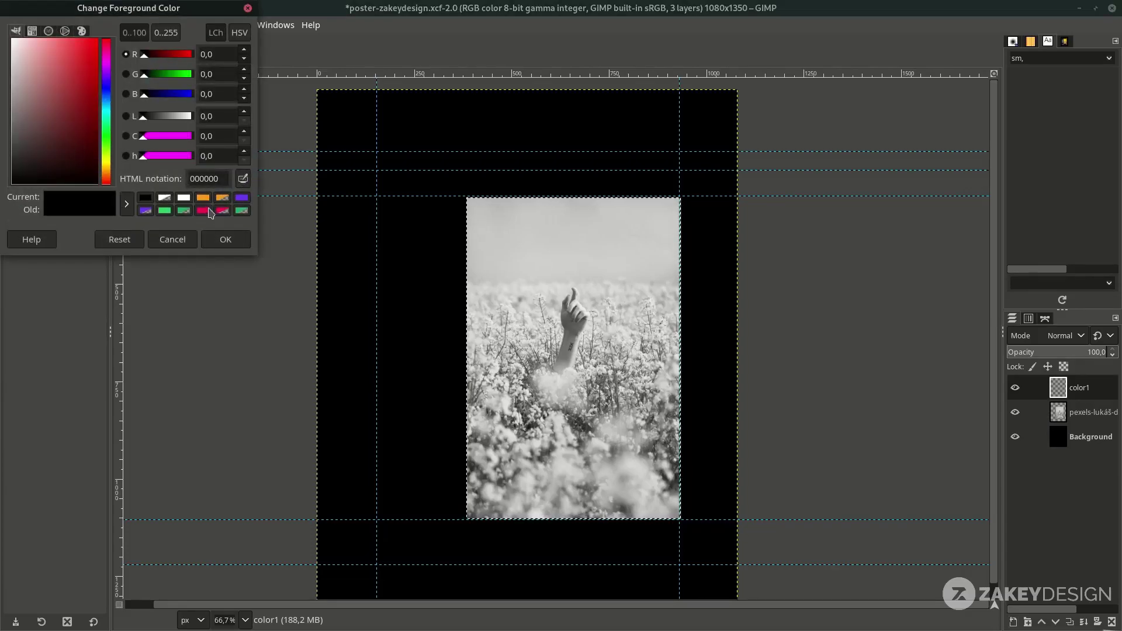
left_click(203, 211)
left_click_drag(167, 8, 355, 174)
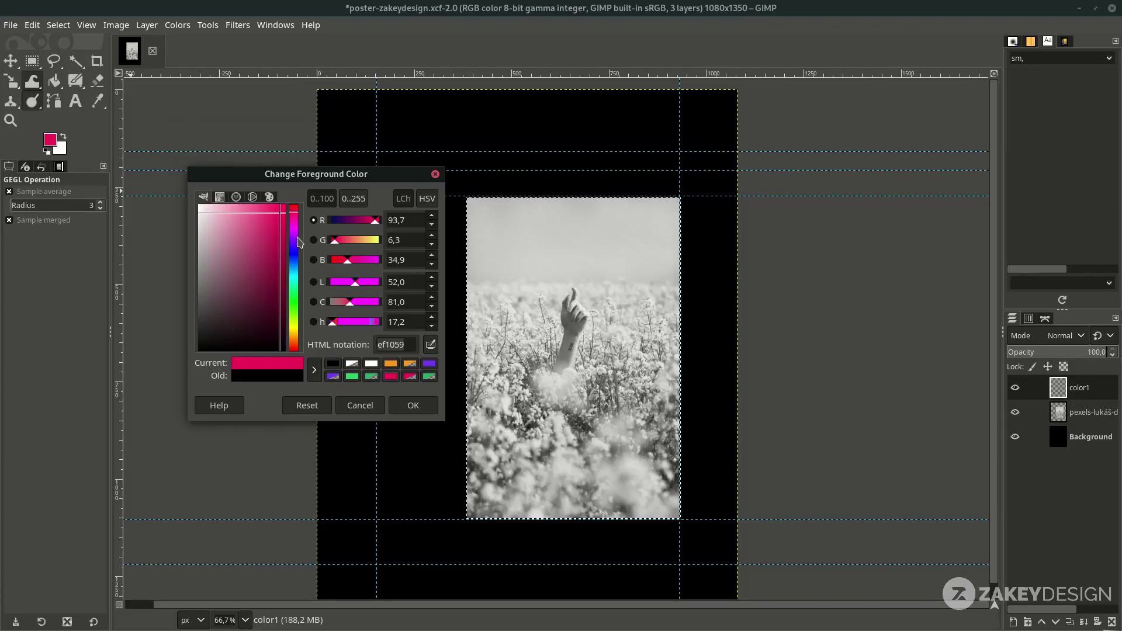
left_click_drag(282, 215, 283, 214)
left_click(408, 344)
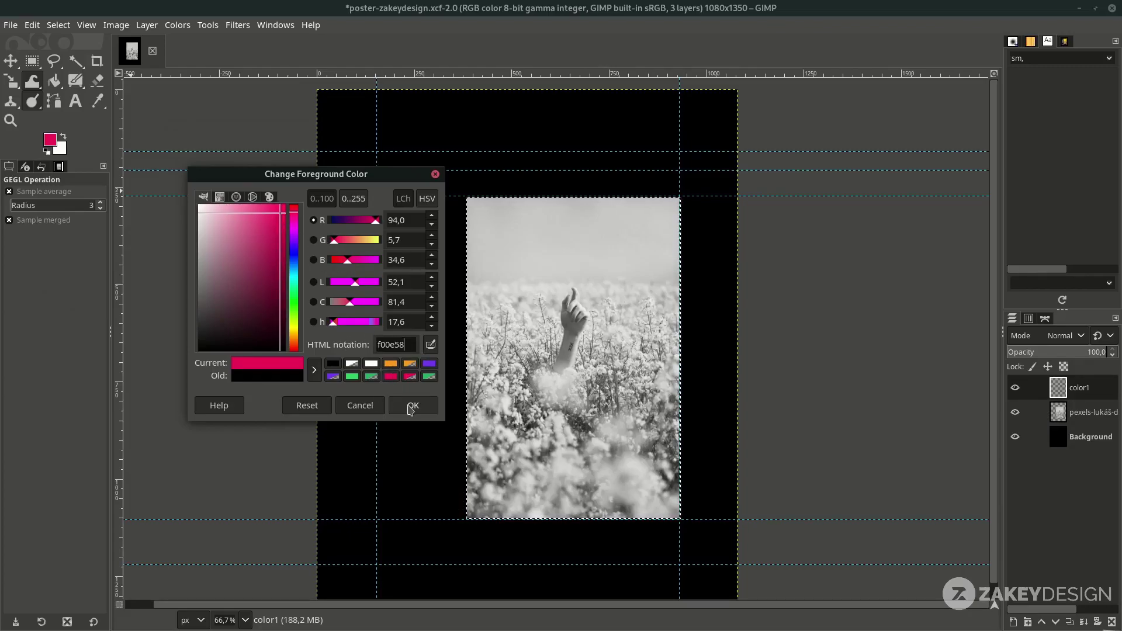
left_click(412, 407)
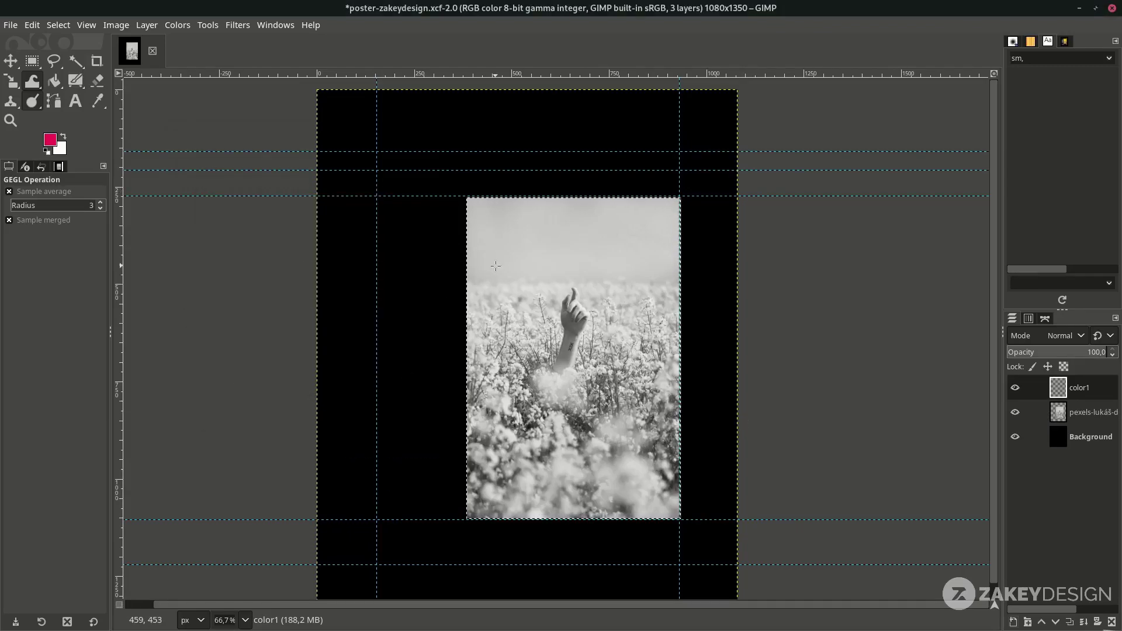
Step: Fill the selected photo area on the color1 layer with the foreground color and remove the selection
left_click(34, 25)
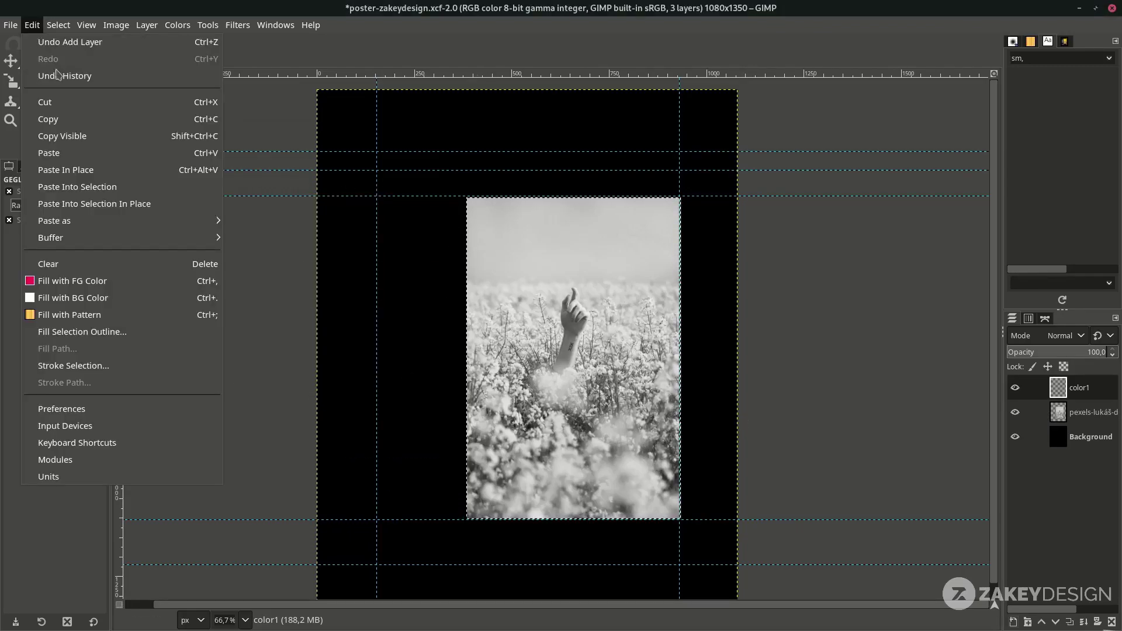
left_click(101, 281)
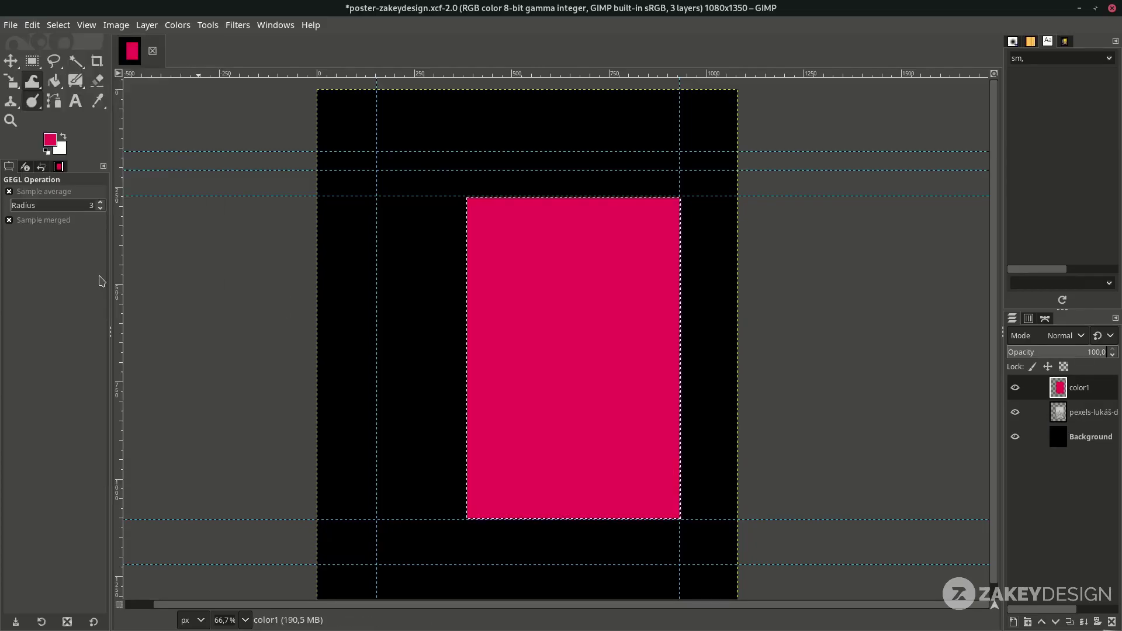
left_click(59, 25)
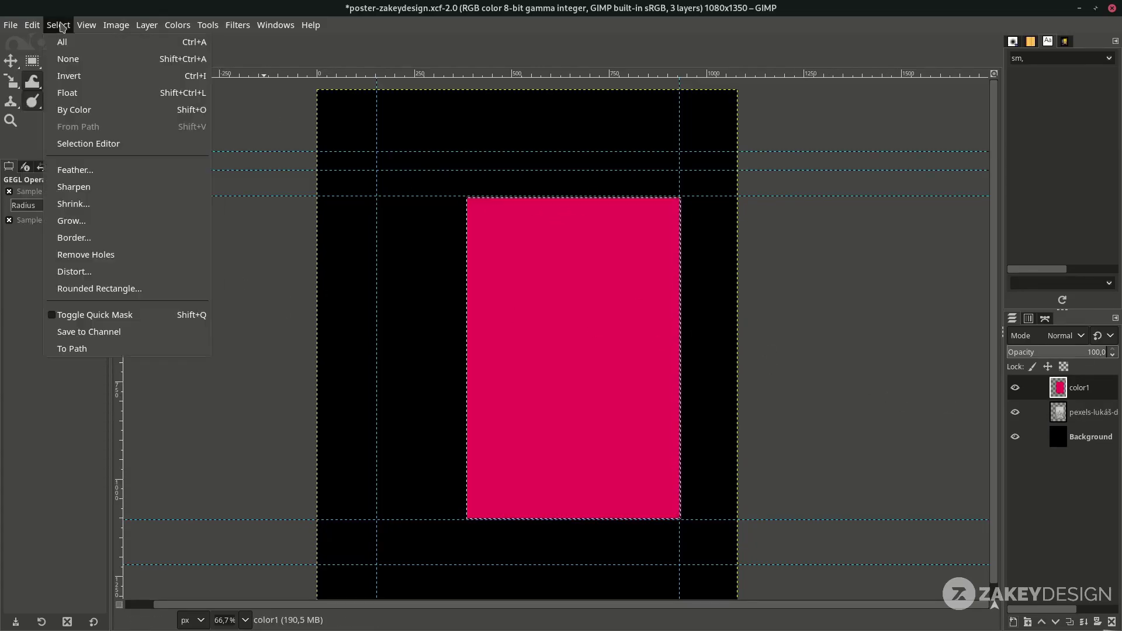
left_click(70, 63)
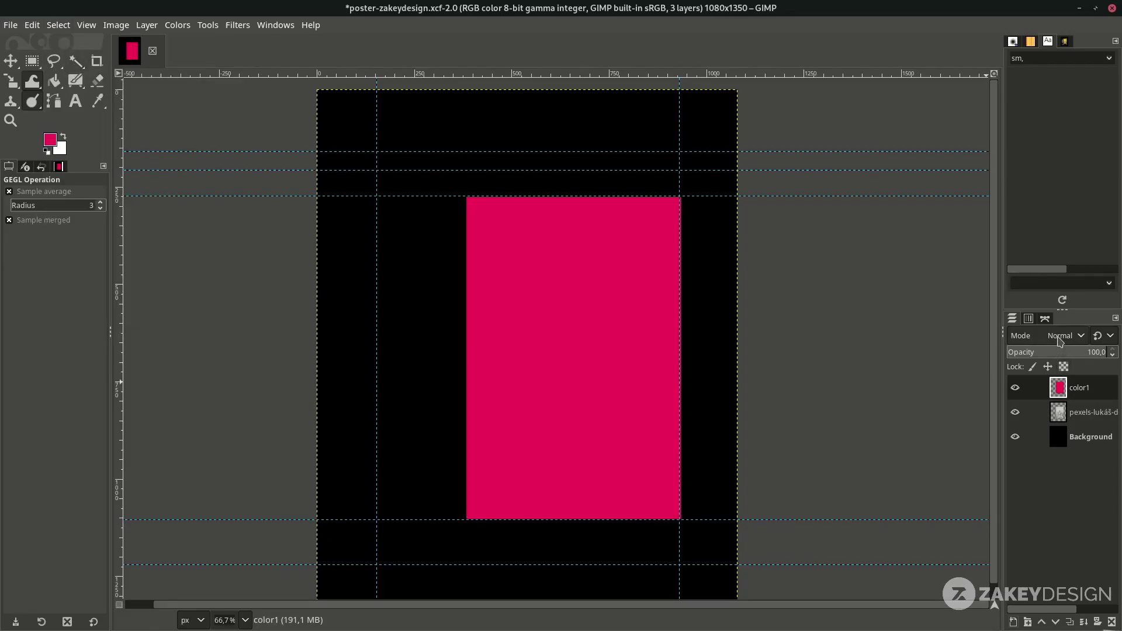
Step: Set the color1 layer's blend mode to Difference and duplicate it as a layer named color2
left_click(1066, 337)
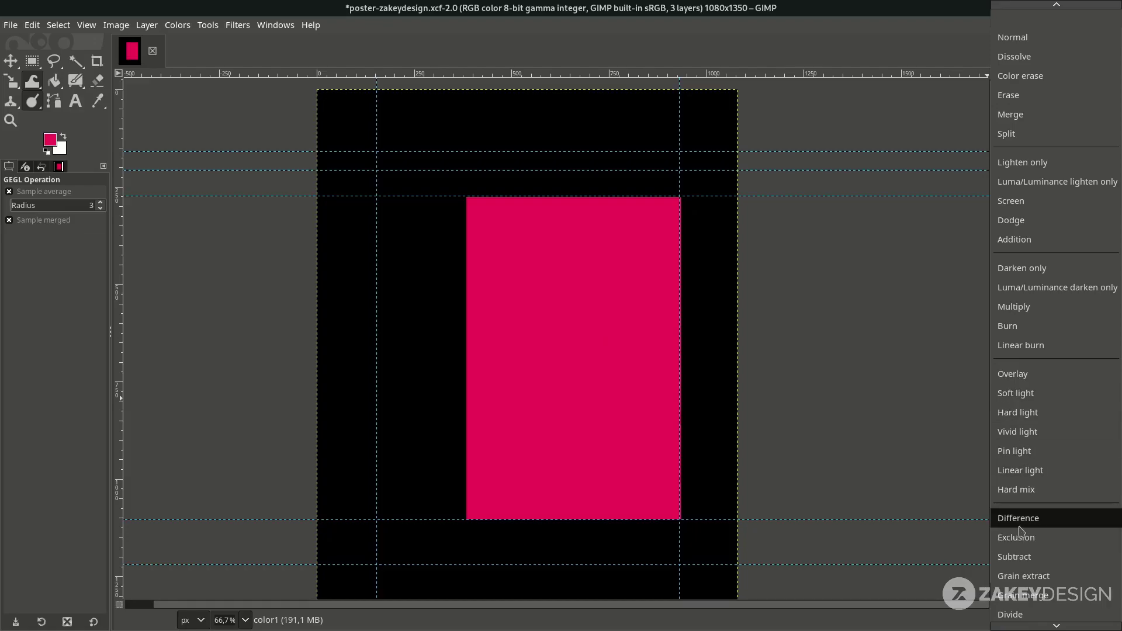
left_click(1024, 525)
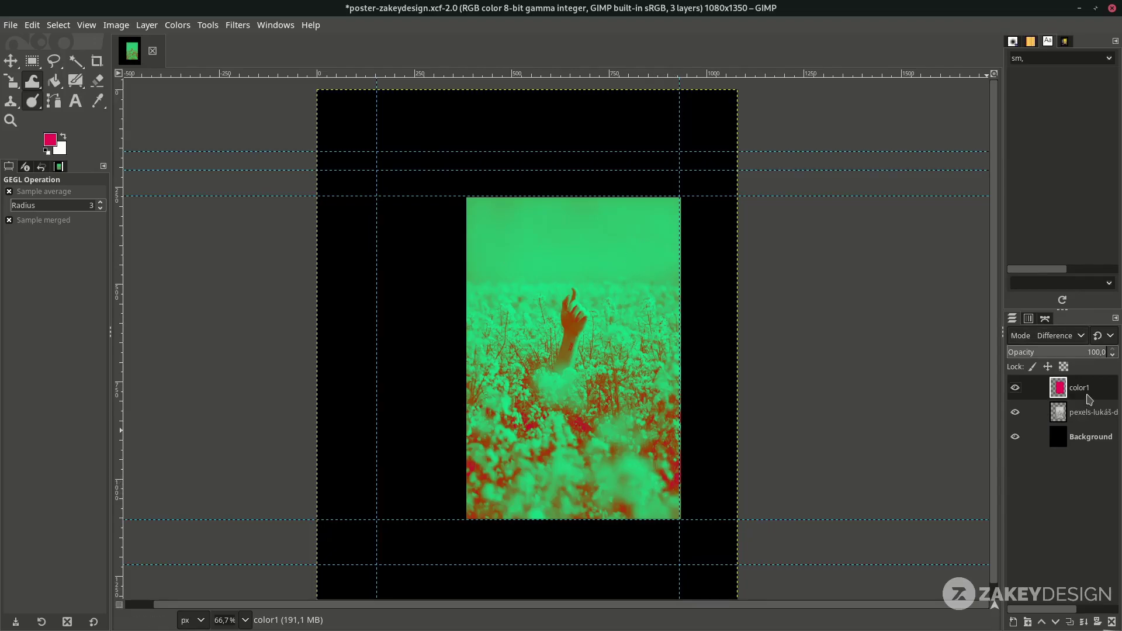
left_click(1070, 624)
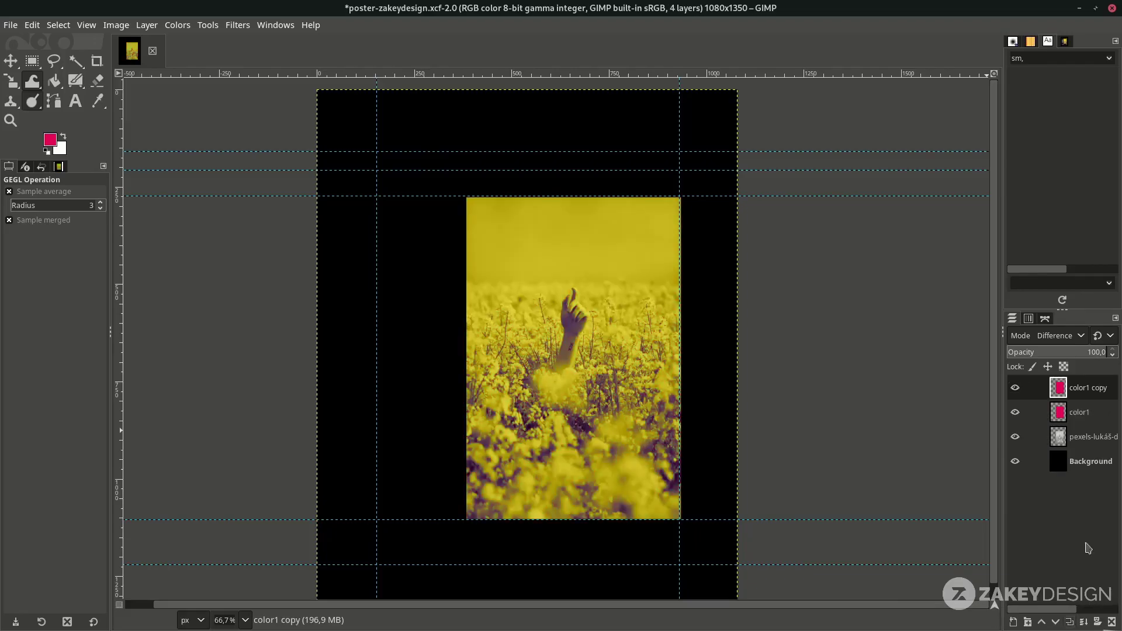
double_click(1087, 388)
left_click_drag(1089, 389, 1116, 392)
key("BackSpace")
key("BackSpace")
key("BackSpace")
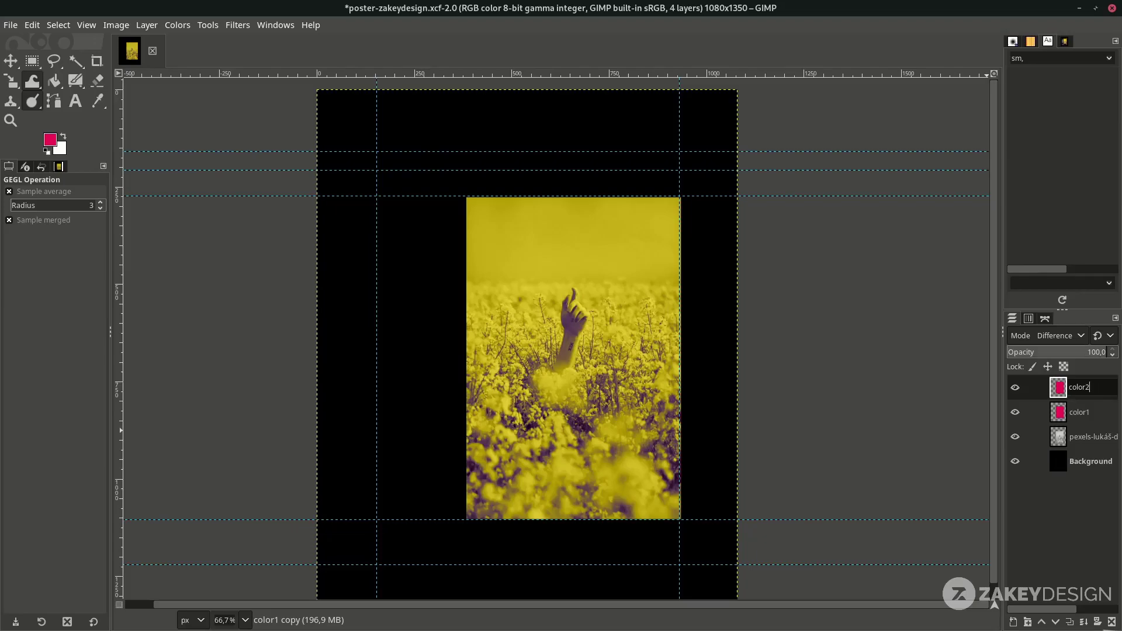
key("Return")
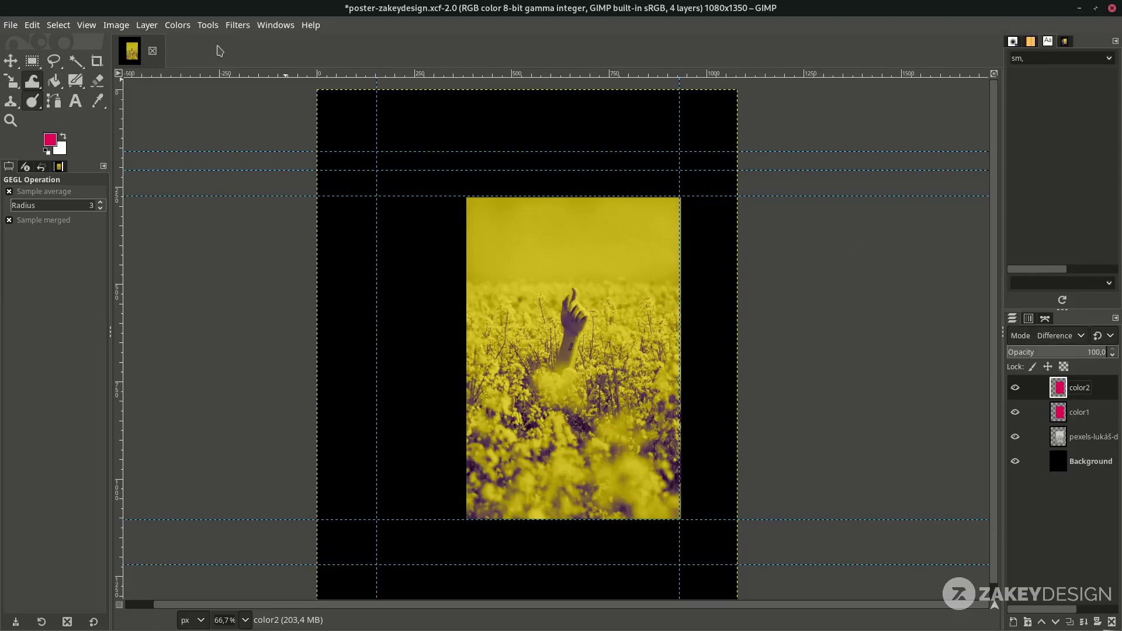
Step: Adjust the color2 layer with Hue-Saturation to hue -10.1, lightness 8.1 and saturation -17.5, and save the poster file
left_click(175, 26)
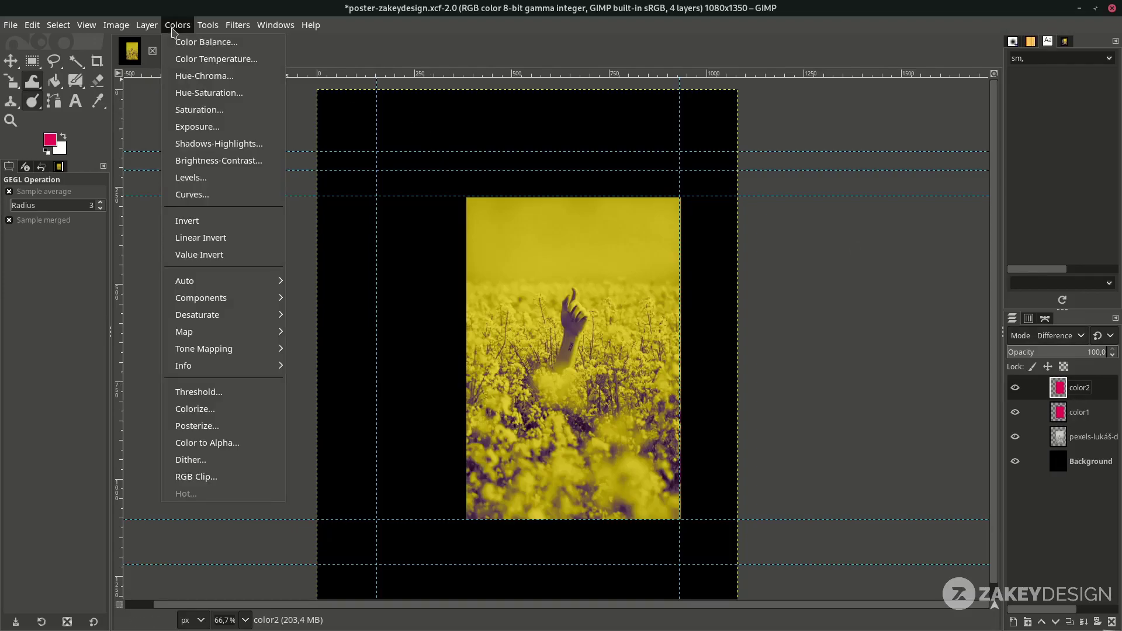
left_click(209, 94)
mouse_move(968, 370)
left_mouse_down()
mouse_move(1002, 369)
mouse_move(870, 364)
mouse_move(1033, 375)
mouse_move(965, 380)
left_mouse_up()
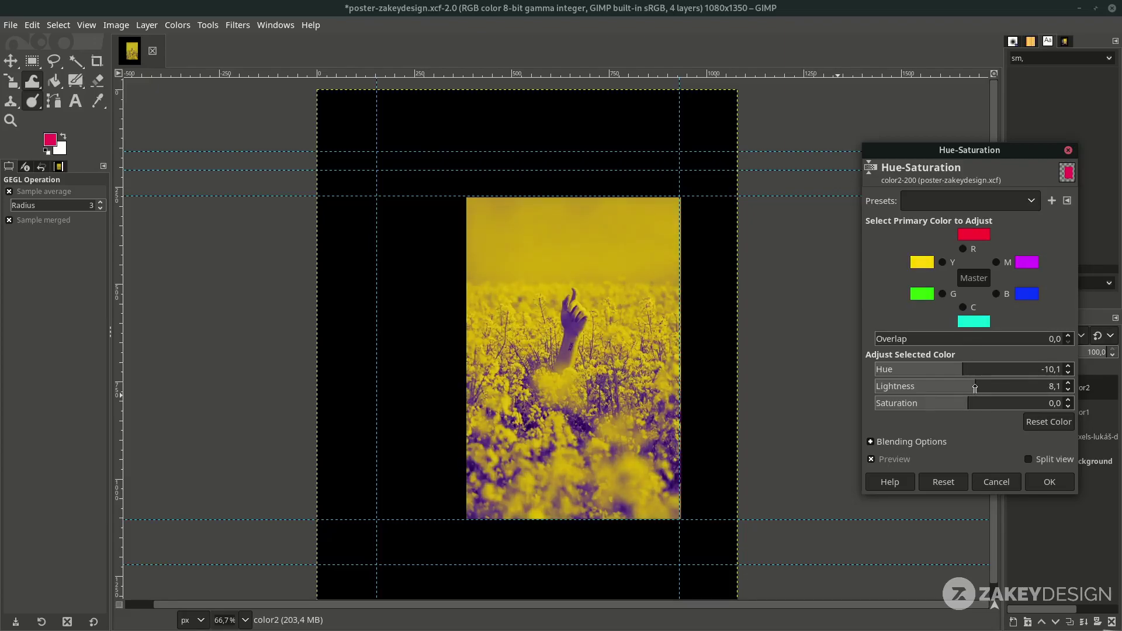
left_click_drag(963, 404, 946, 403)
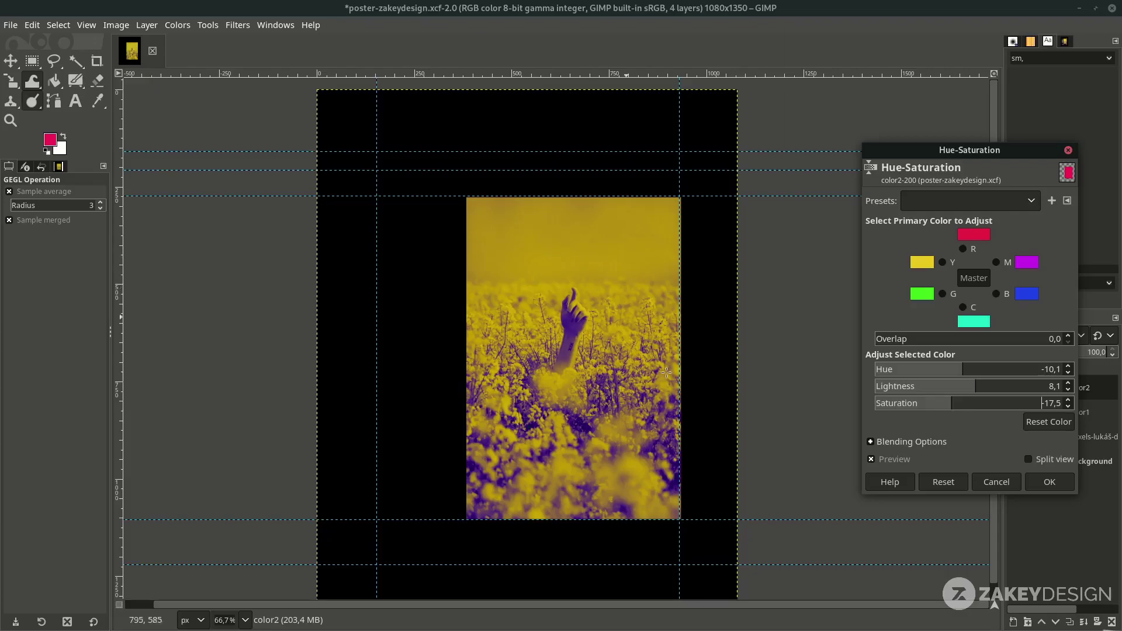
left_click(1049, 482)
key("ctrl+s")
Step: Link the color2, color1 and photo layers so that they move together
scroll(678, 217, "up", 2)
scroll(677, 217, "up", 1)
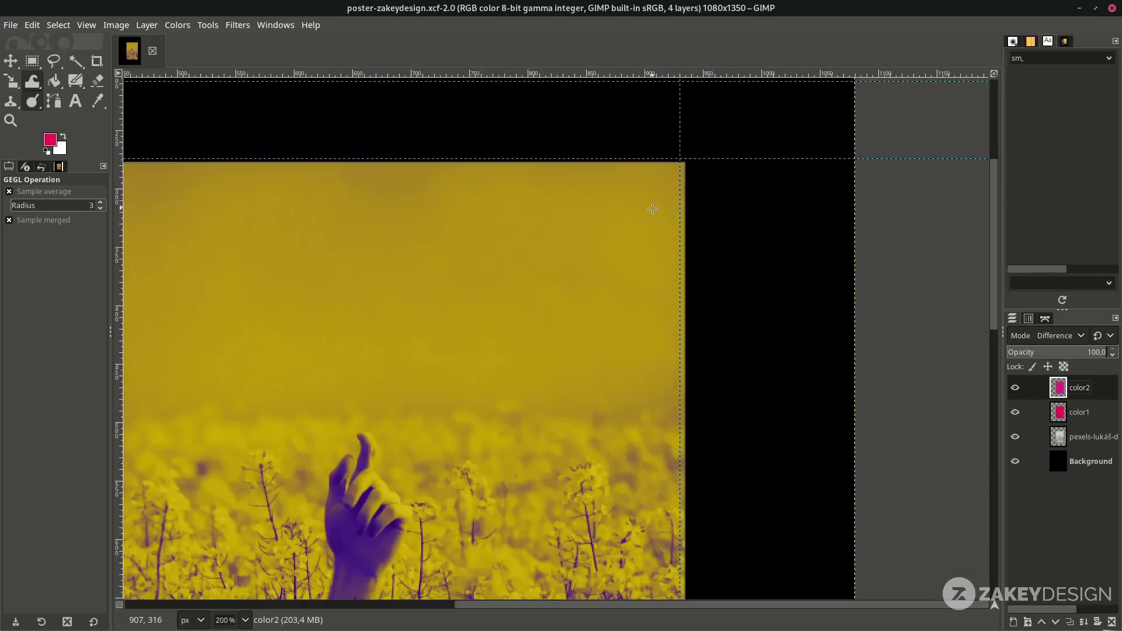
scroll(643, 228, "down", 1)
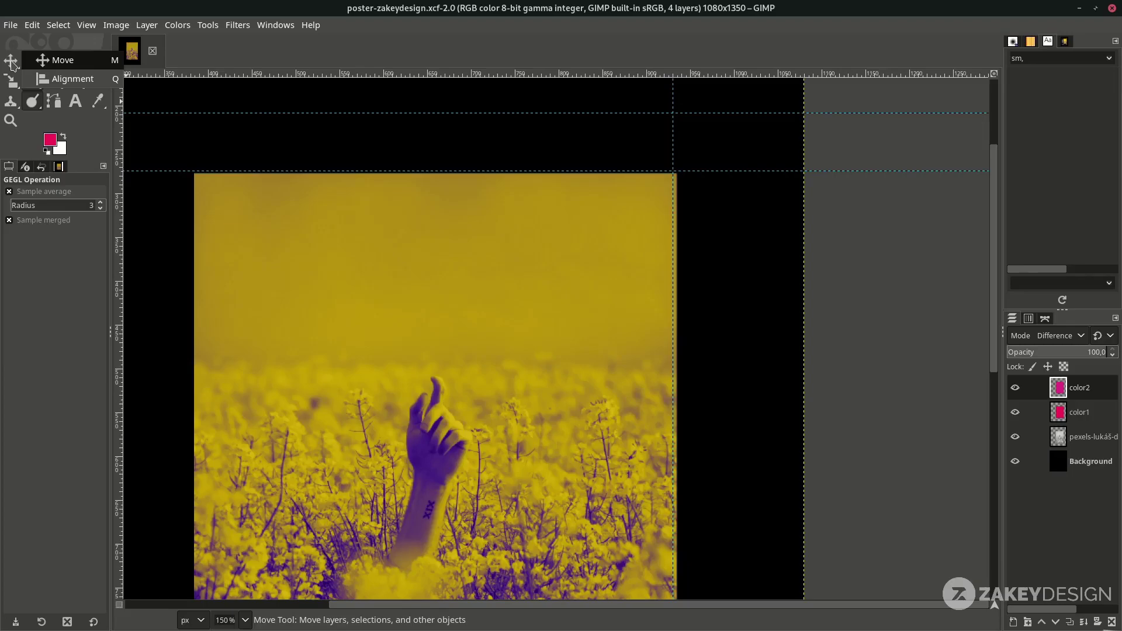
left_click(11, 62)
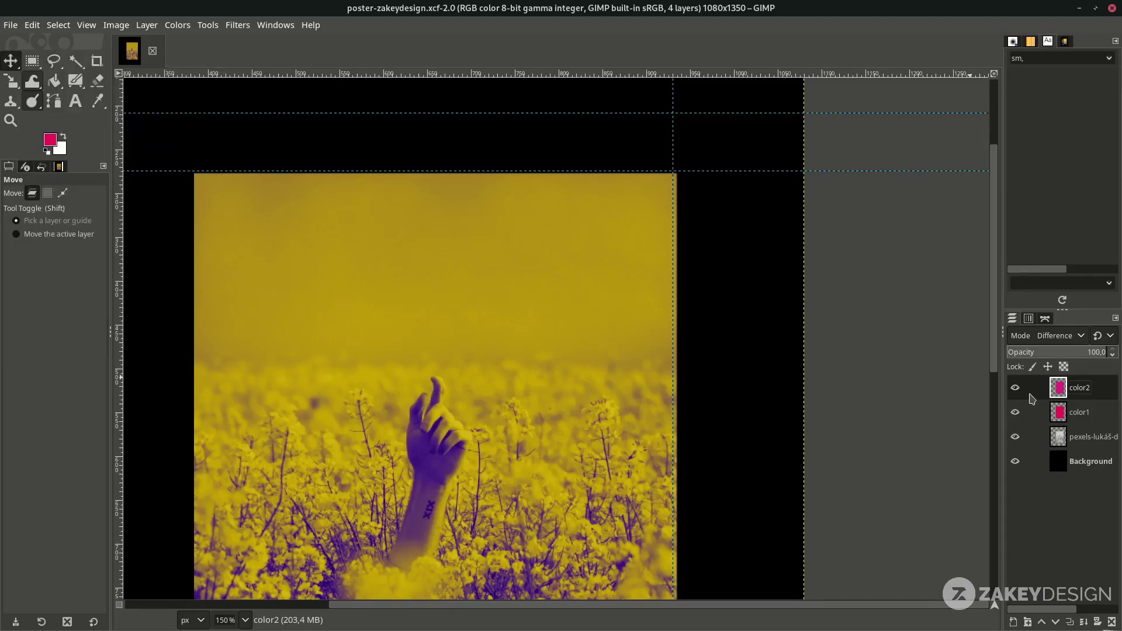
left_click(1030, 387)
left_click(1031, 412)
left_click(1030, 437)
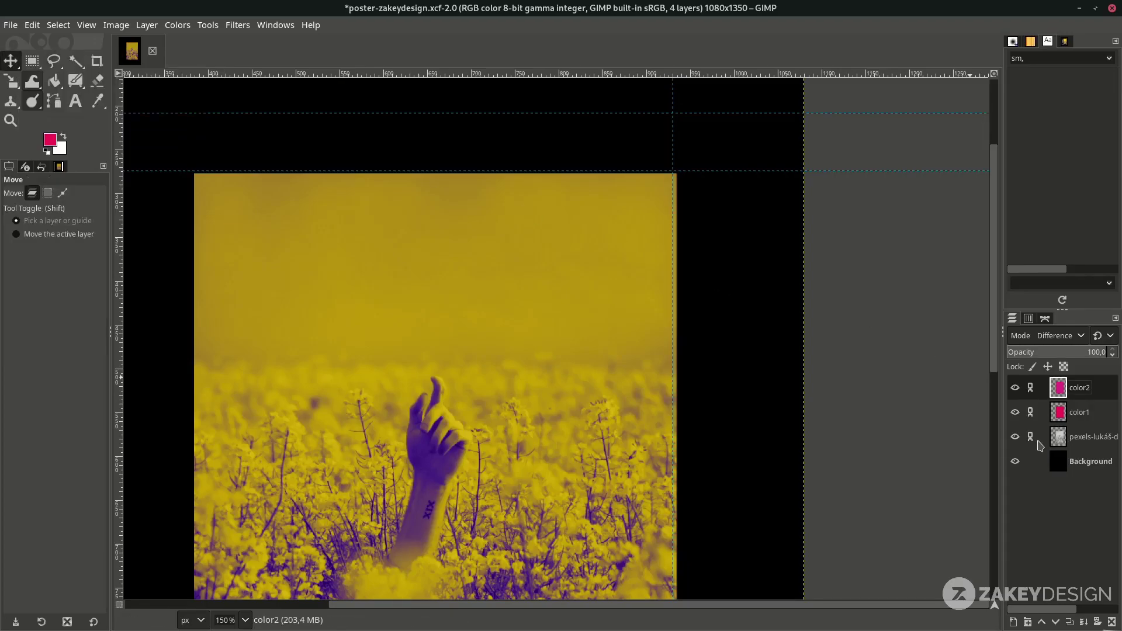
Step: Move the linked photo and color layers slightly left toward the right vertical guide
left_click(1056, 437)
scroll(435, 400, "down", 2)
scroll(546, 290, "up", 1)
left_click_drag(643, 261, 637, 262)
left_click(1031, 387)
left_click_drag(549, 356, 414, 395)
left_click_drag(567, 328, 513, 323)
key("ctrl+z")
key("ctrl+z")
key("ctrl+z")
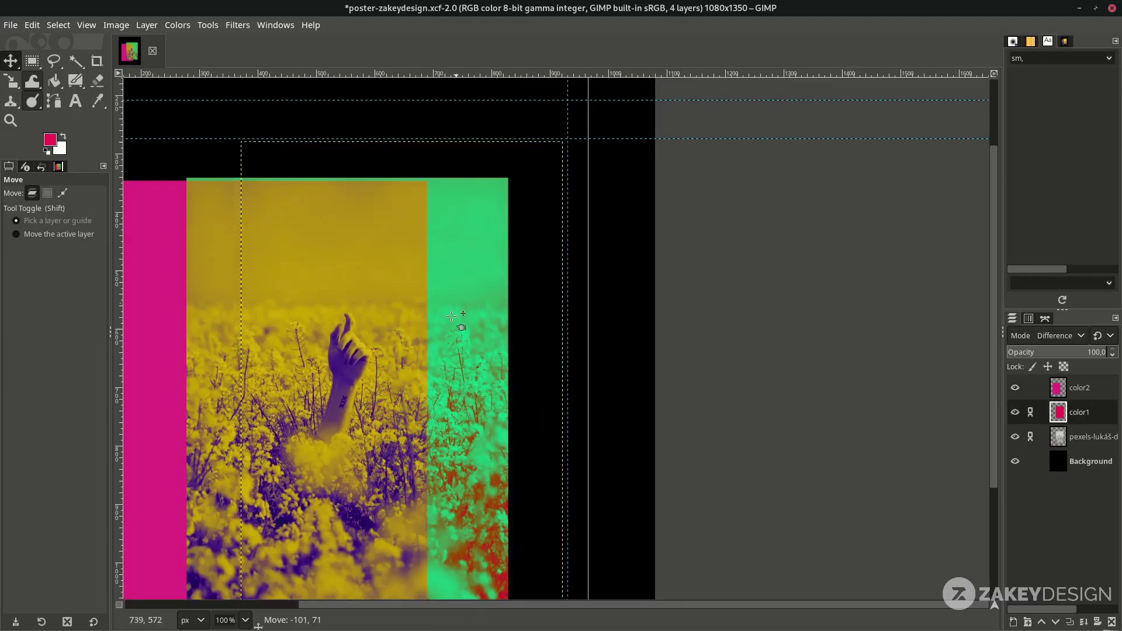
key("ctrl+z")
Step: Align the right edge of the linked photo and color layers with the right vertical guide and make color2 the active layer
left_click_drag(485, 237, 489, 237)
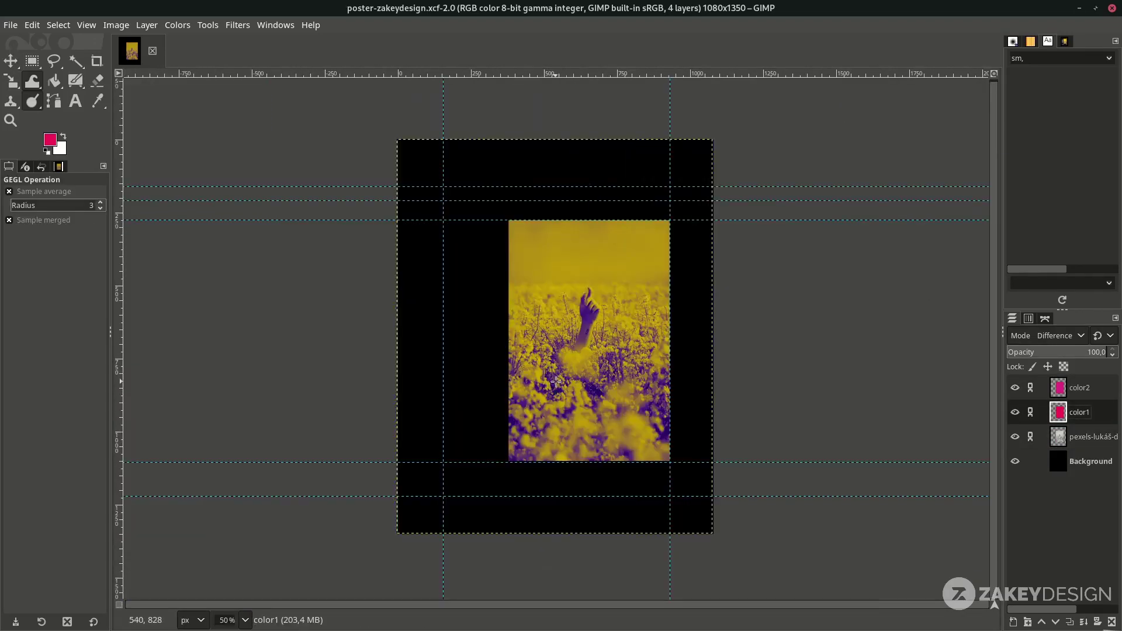
scroll(555, 381, "up", 1)
key("Page_Up")
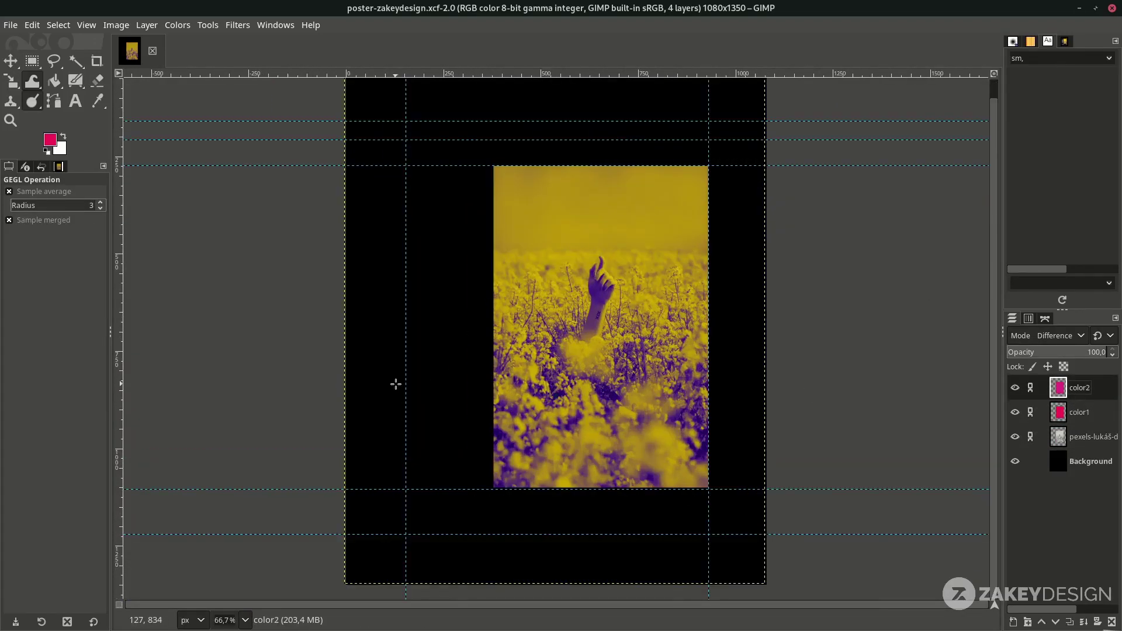
Step: Add the text AWAKEN on the black area left of the photo and set its size to 130 px
key("t")
left_click(379, 333)
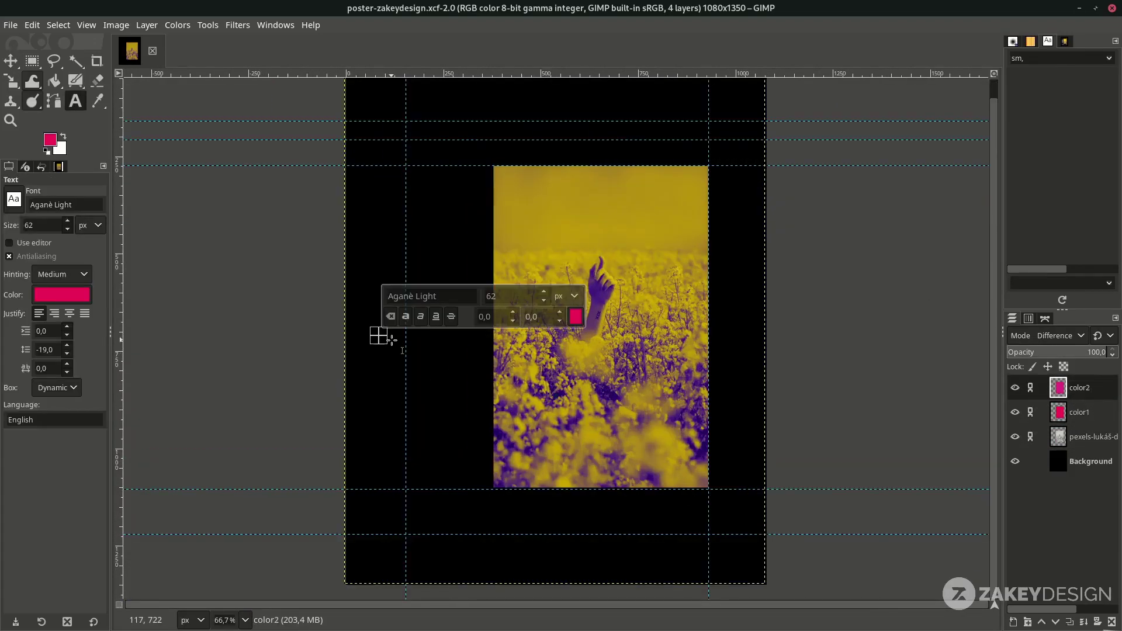
scroll(403, 336, "up", 2)
type("AWAKEN")
left_click_drag(494, 291, 450, 284)
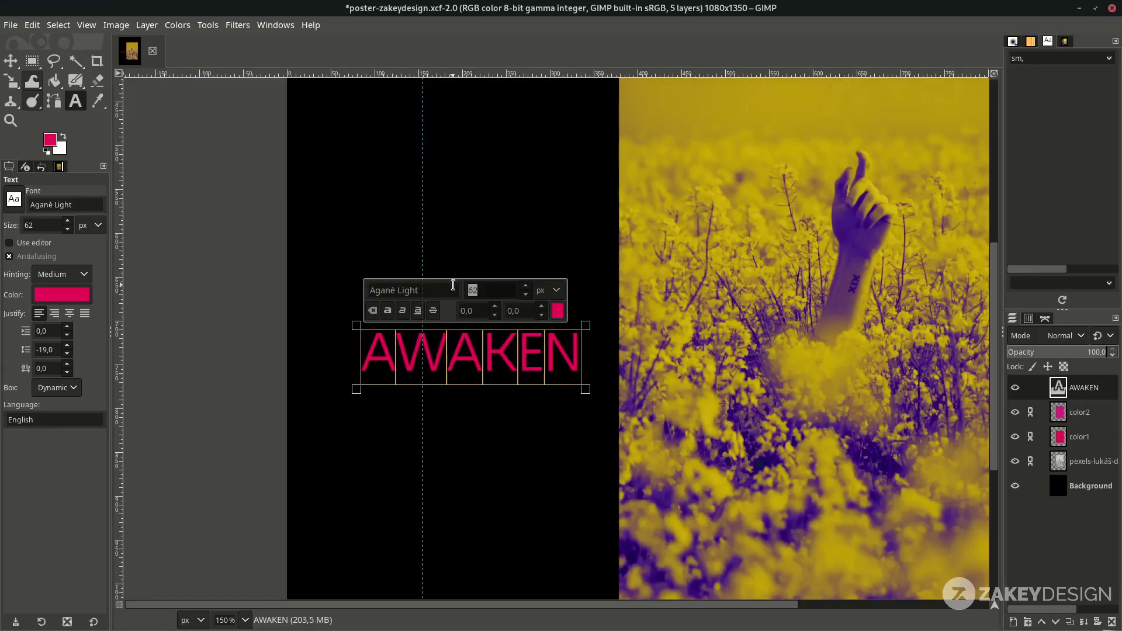
type("130")
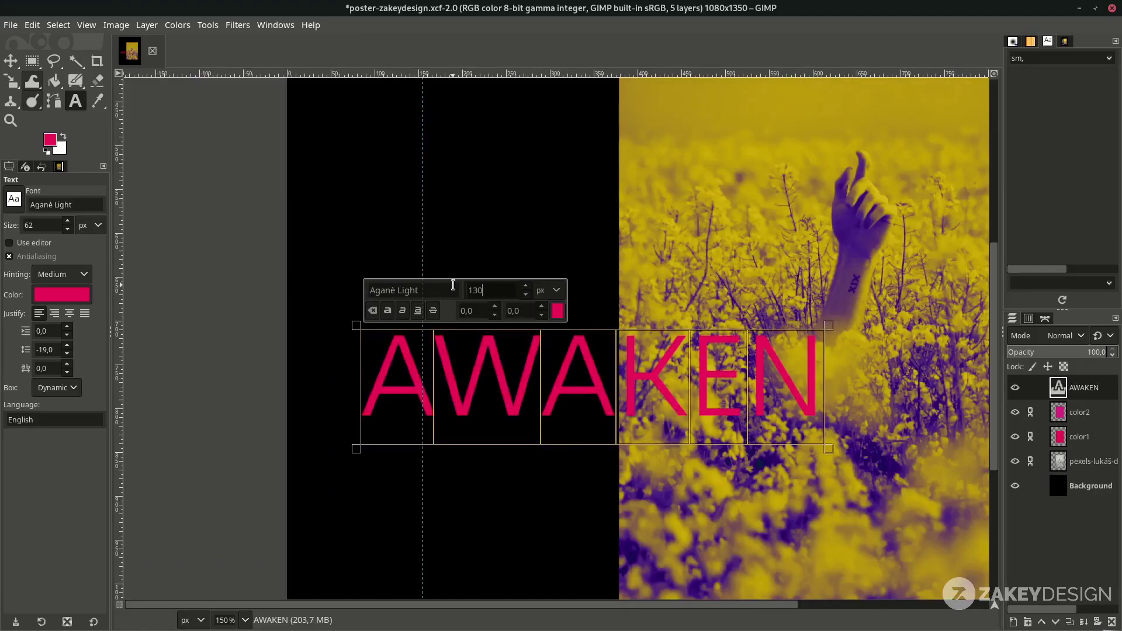
Step: Change the AWAKEN text's font to Russo One
left_click(432, 289)
key("ctrl+a")
type("RUS")
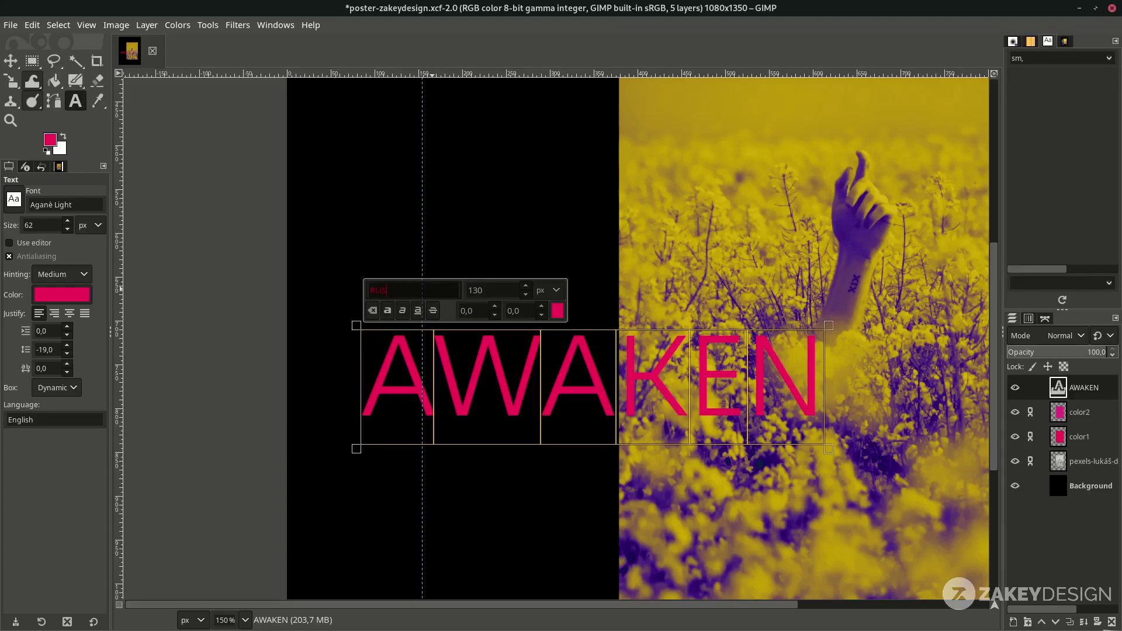
left_click(421, 317)
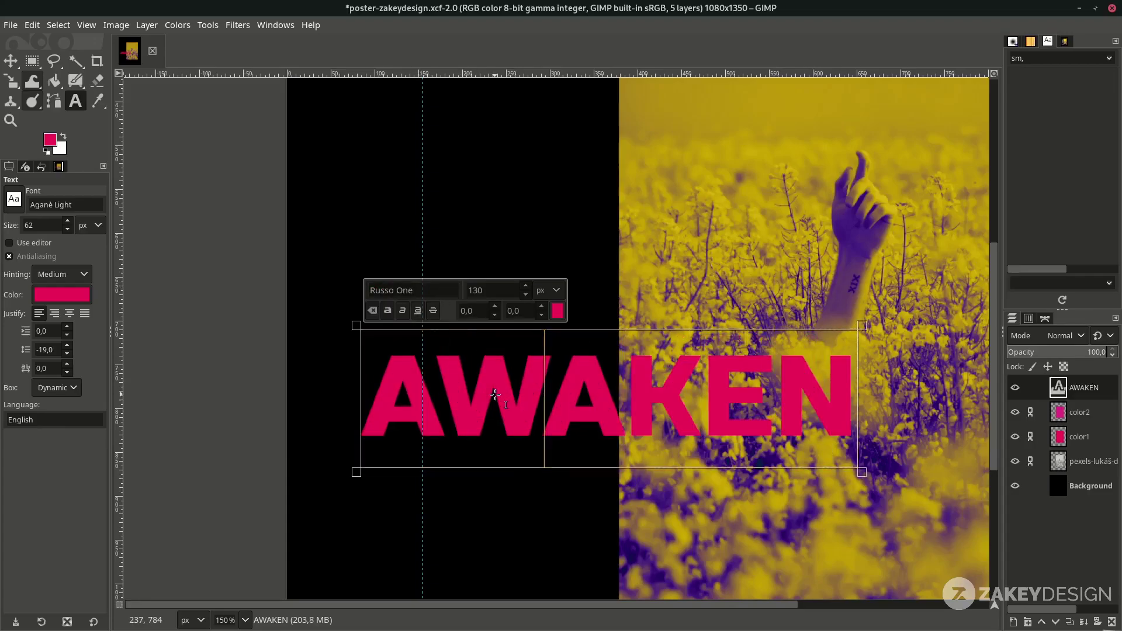
Step: Set the AWAKEN text's direction to Vertical, right to left (mixed orientation)
scroll(543, 400, "down", 3)
scroll(543, 400, "up", 1)
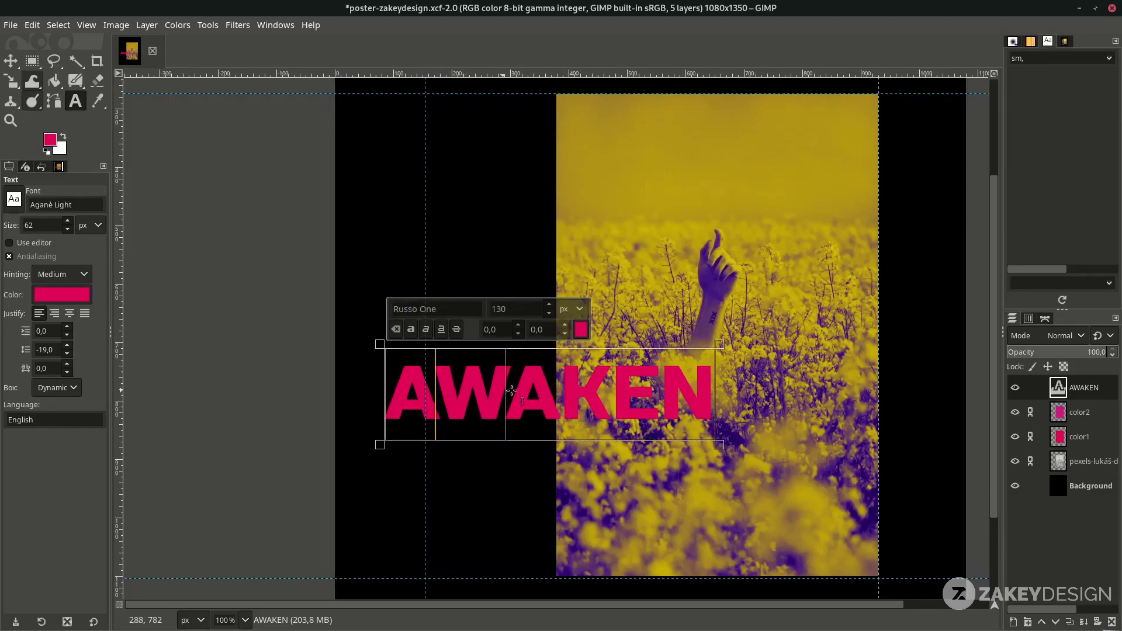
right_click(539, 388)
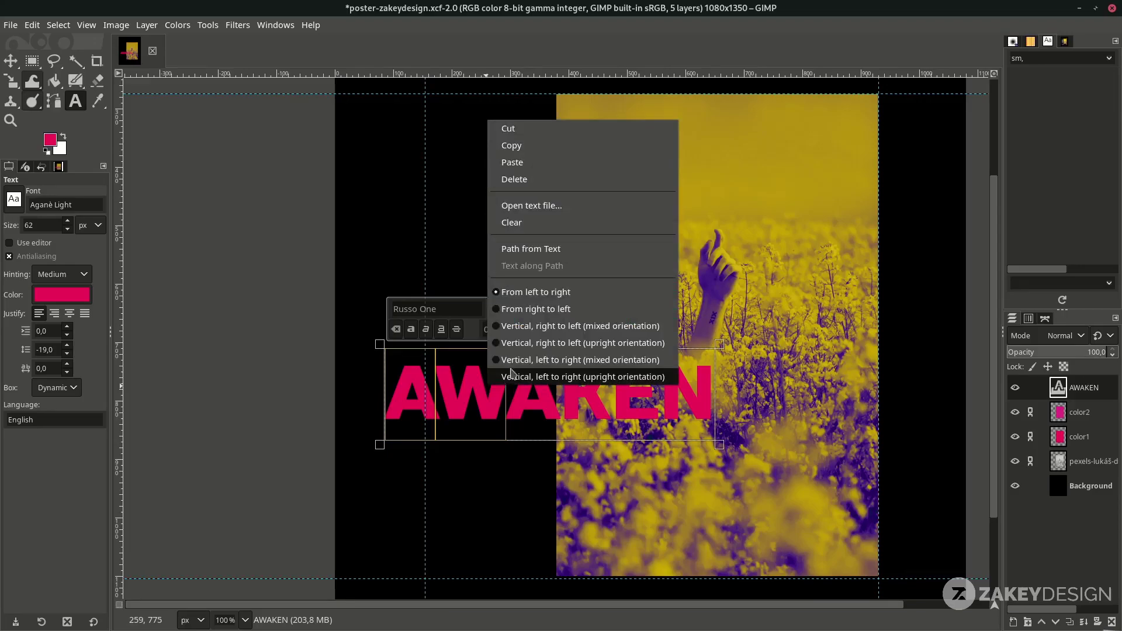
left_click(532, 326)
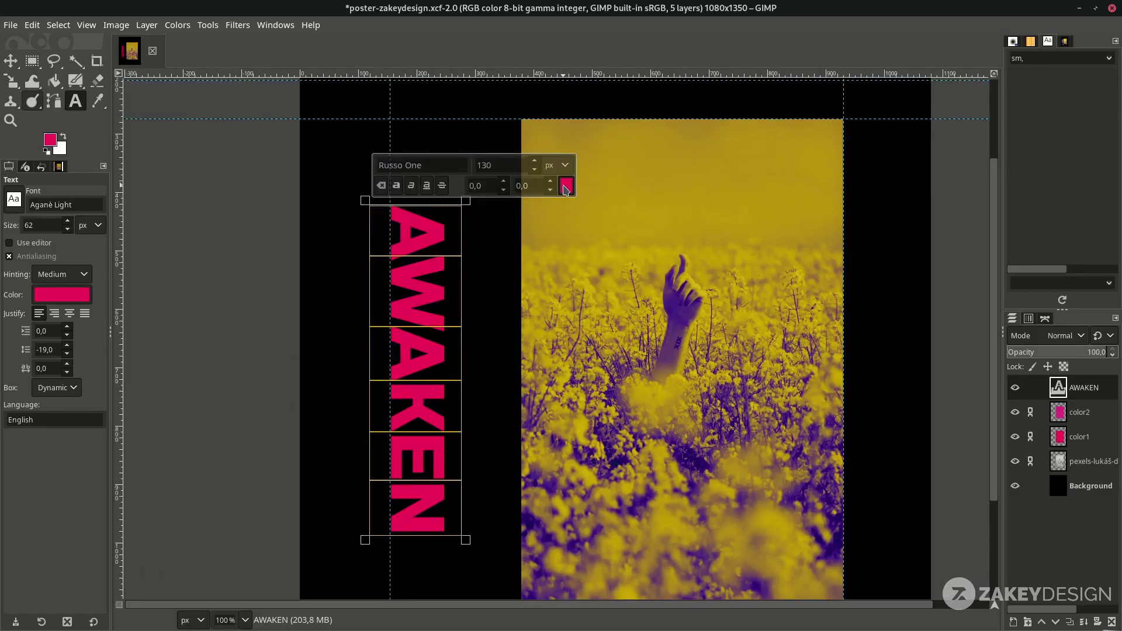
Step: Set the AWAKEN text's color to white and switch to the Move tool
left_click(566, 186)
left_click_drag(467, 184, 409, 82)
left_click(687, 309)
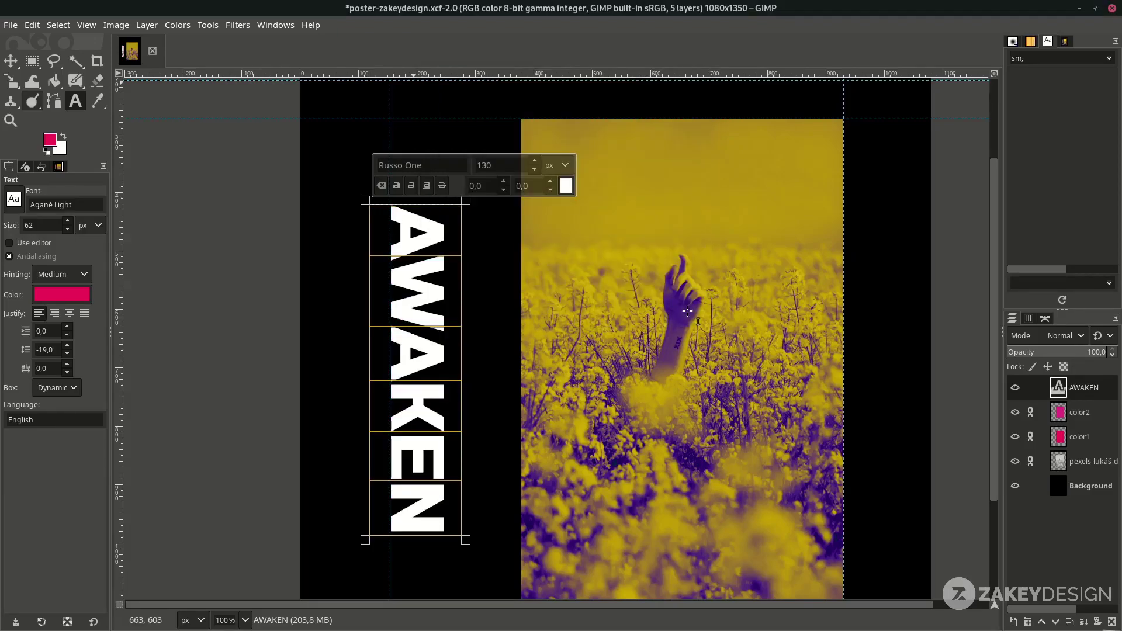
key("m")
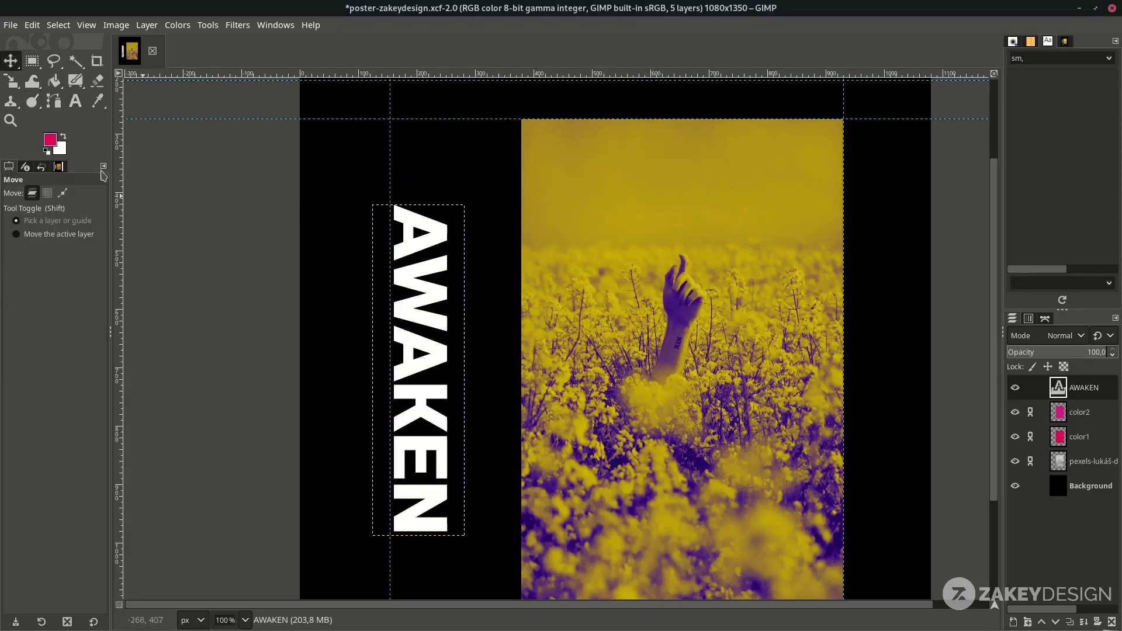
Step: Flip the AWAKEN text layer horizontally and vertically so the word reads from bottom to top
left_click_drag(10, 81, 80, 156)
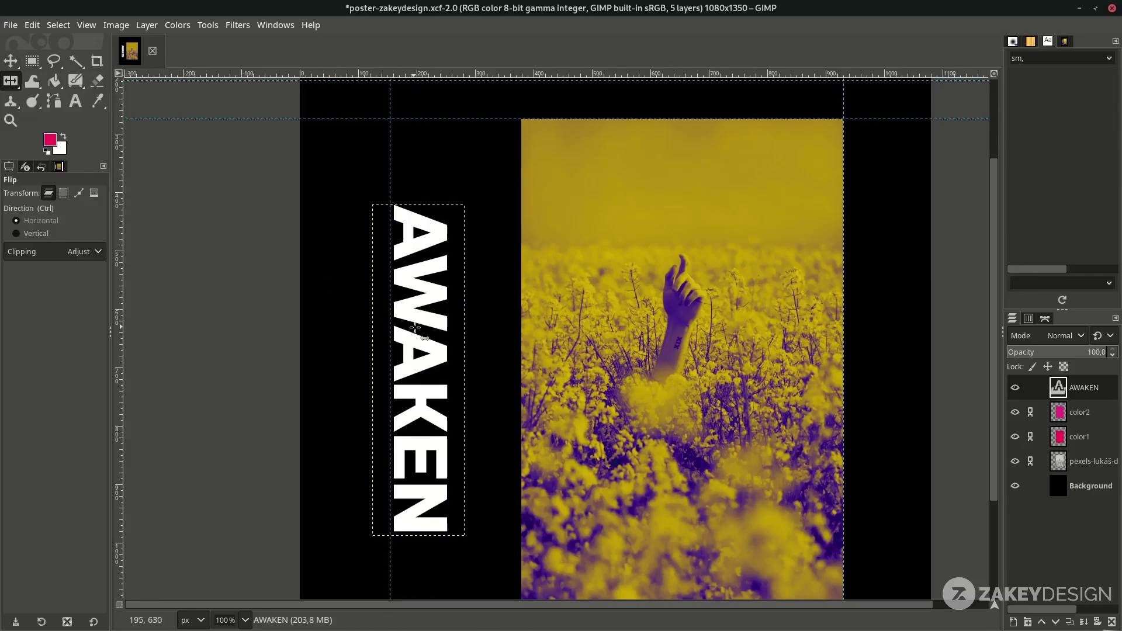
key("ctrl")
left_click(429, 301)
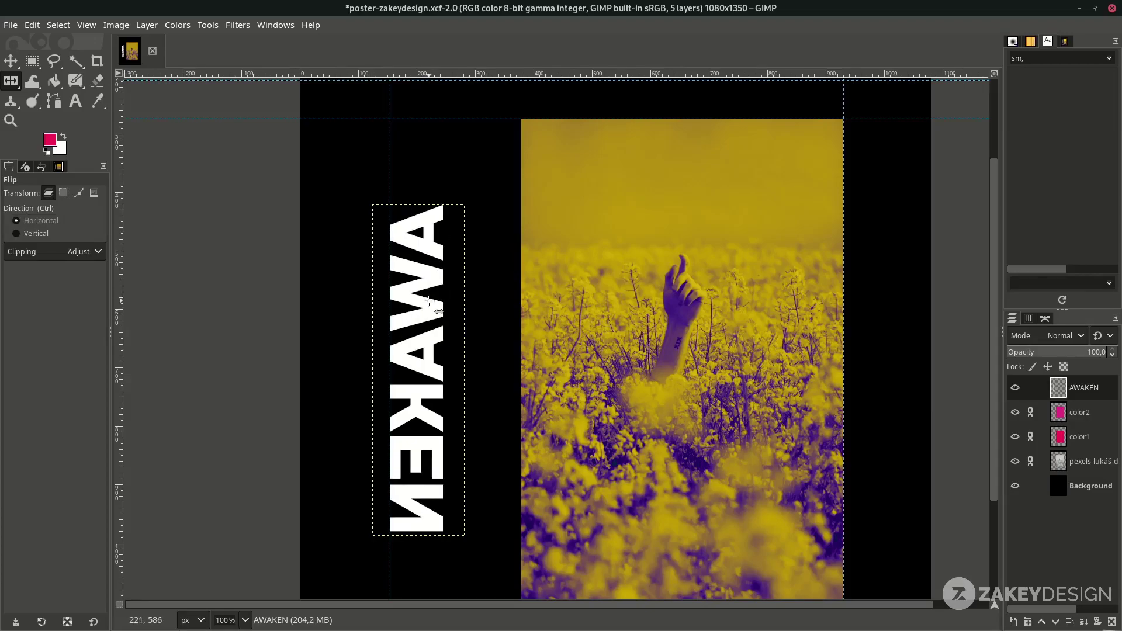
left_click(47, 234)
left_click(429, 316)
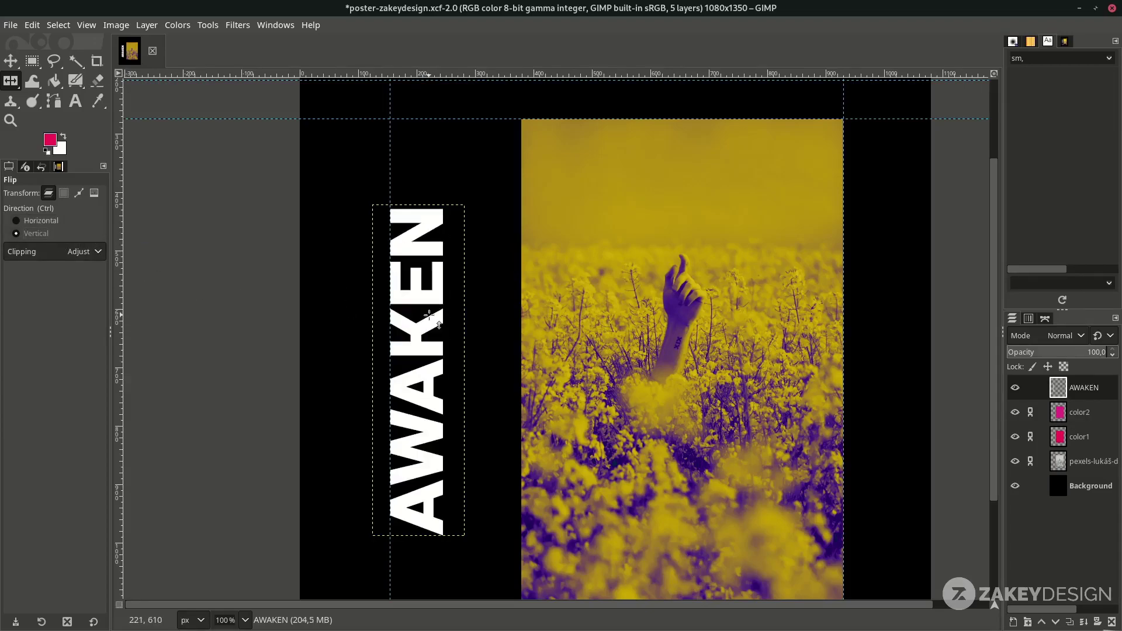
Step: Duplicate the AWAKEN layer and move the copy into the gap between the original word and the photo
key("m")
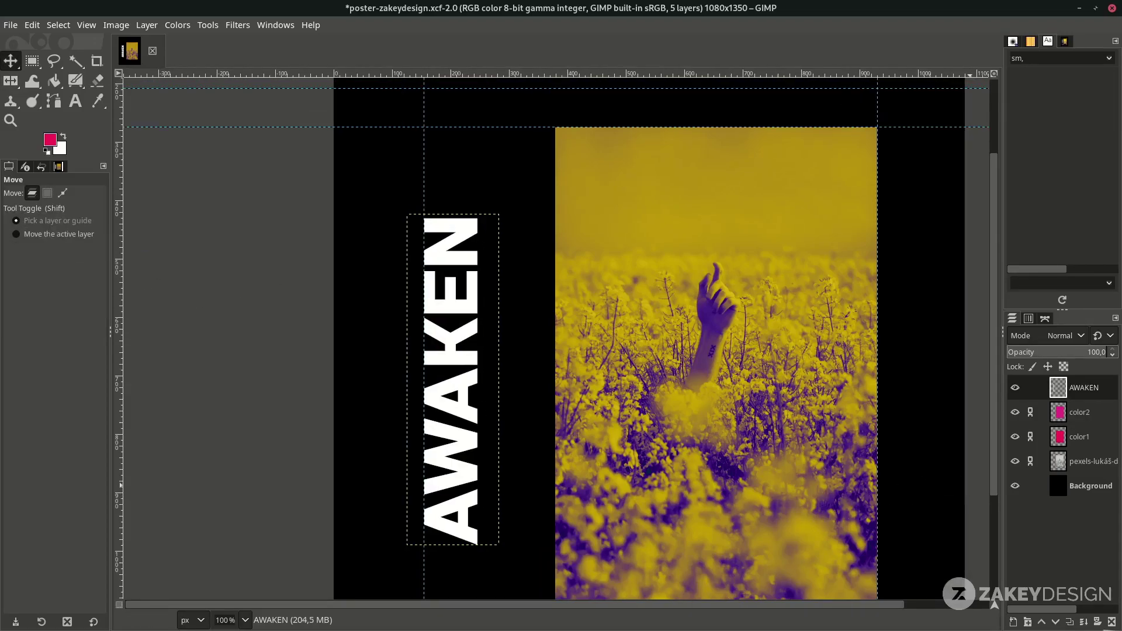
left_click(1069, 624)
left_click_drag(463, 298, 523, 300)
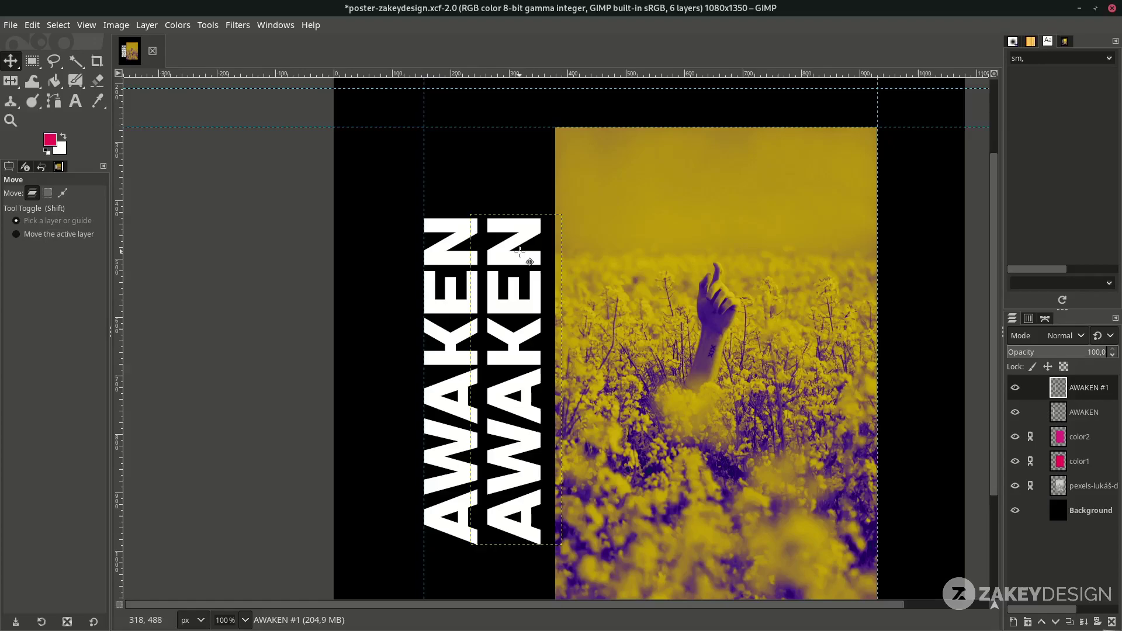
Step: Open the AWAKEN copy for text editing and recolor it with a dark purple sampled from the photo
left_click(76, 104)
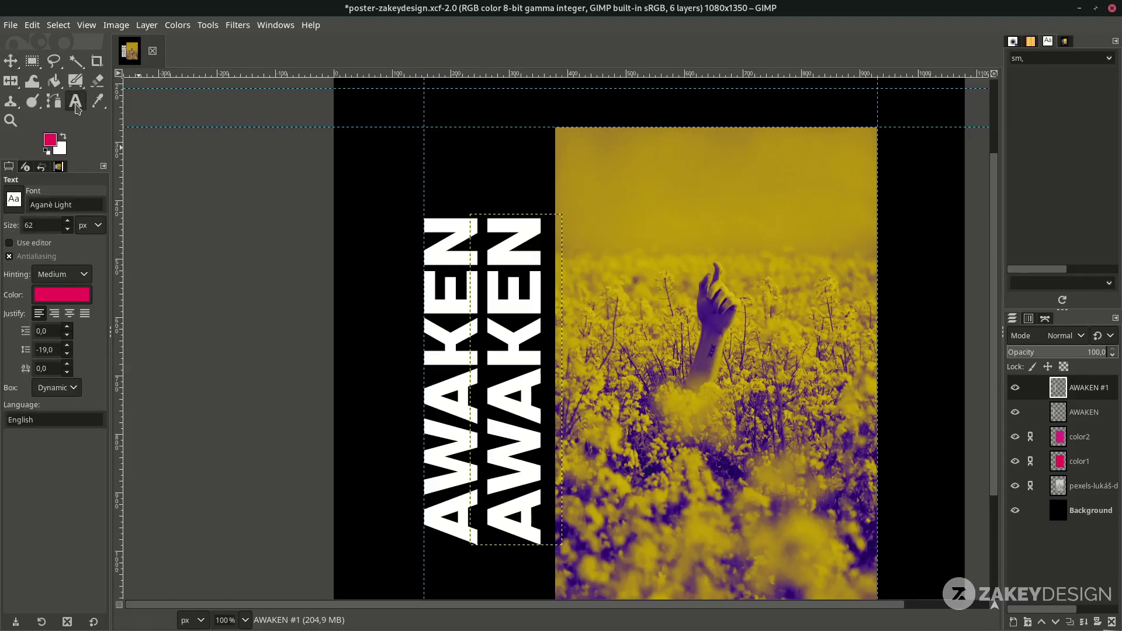
left_click(533, 295)
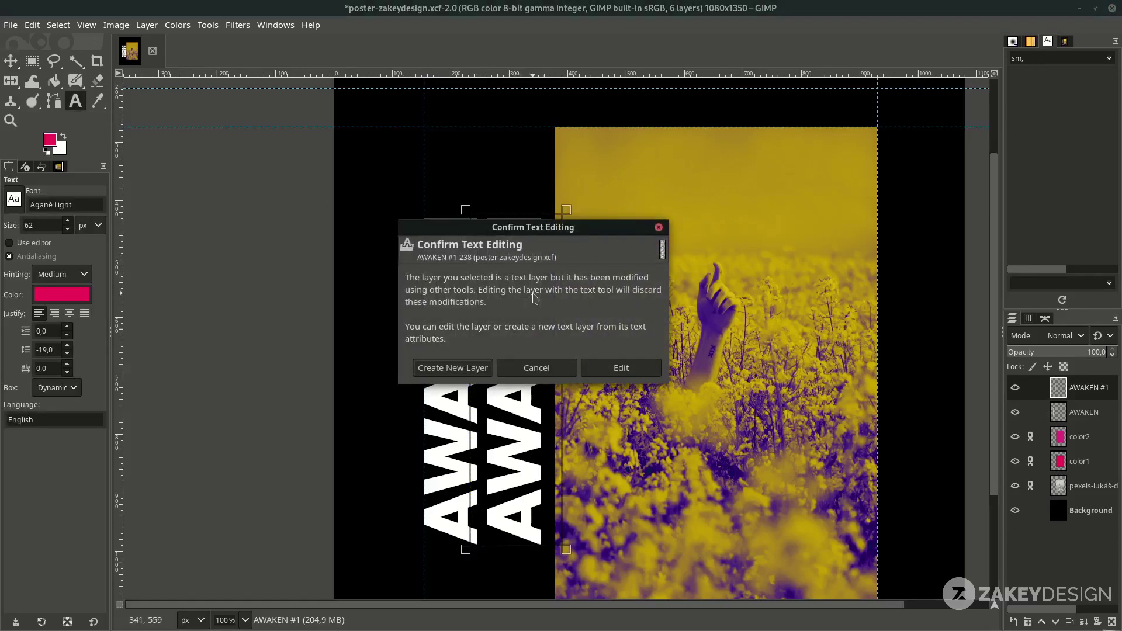
left_click(620, 368)
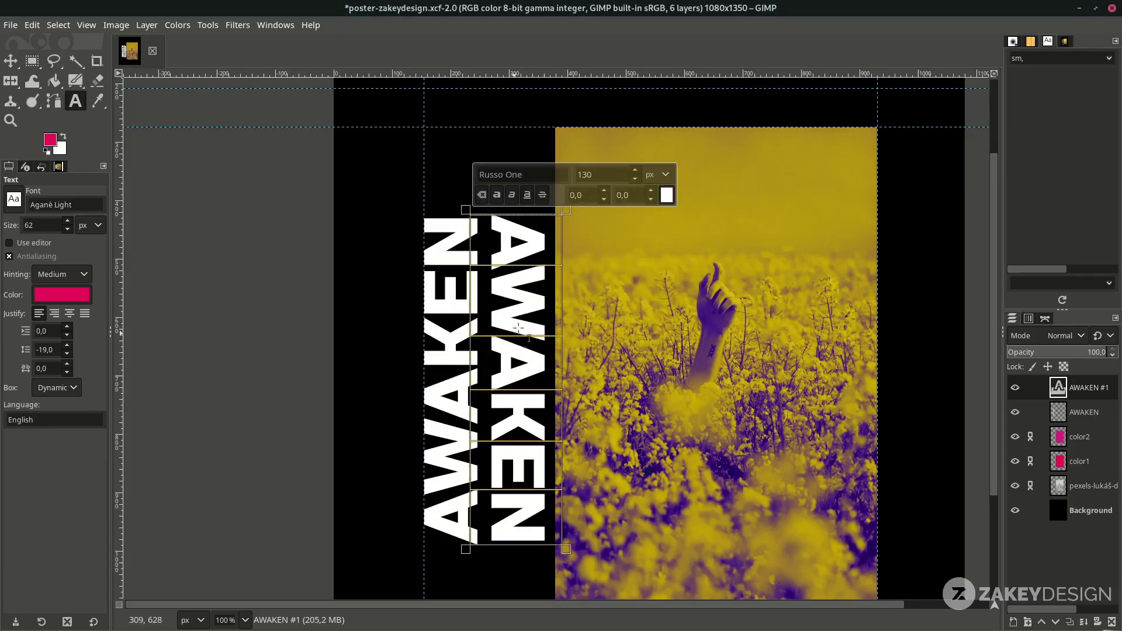
left_click(666, 195)
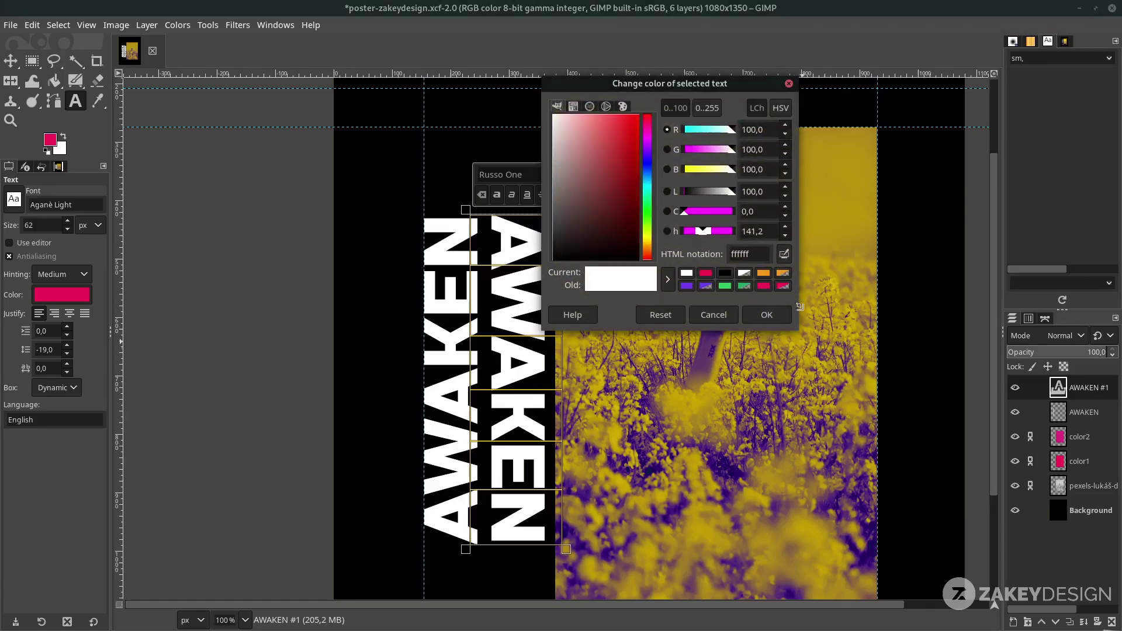
left_click(784, 253)
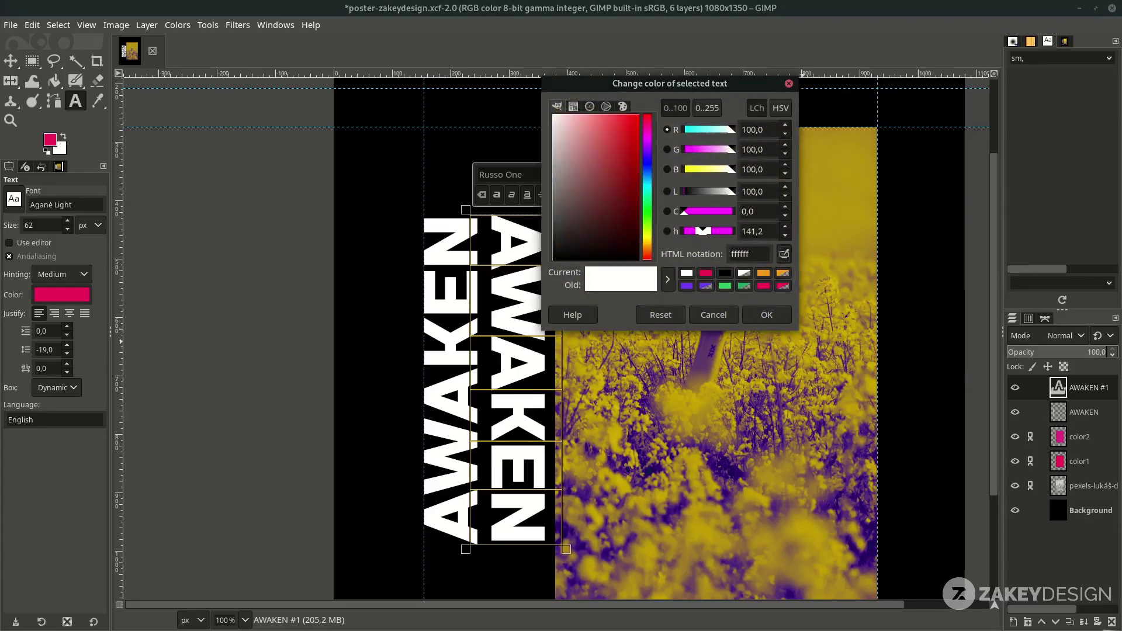
left_click(761, 412)
left_click(758, 317)
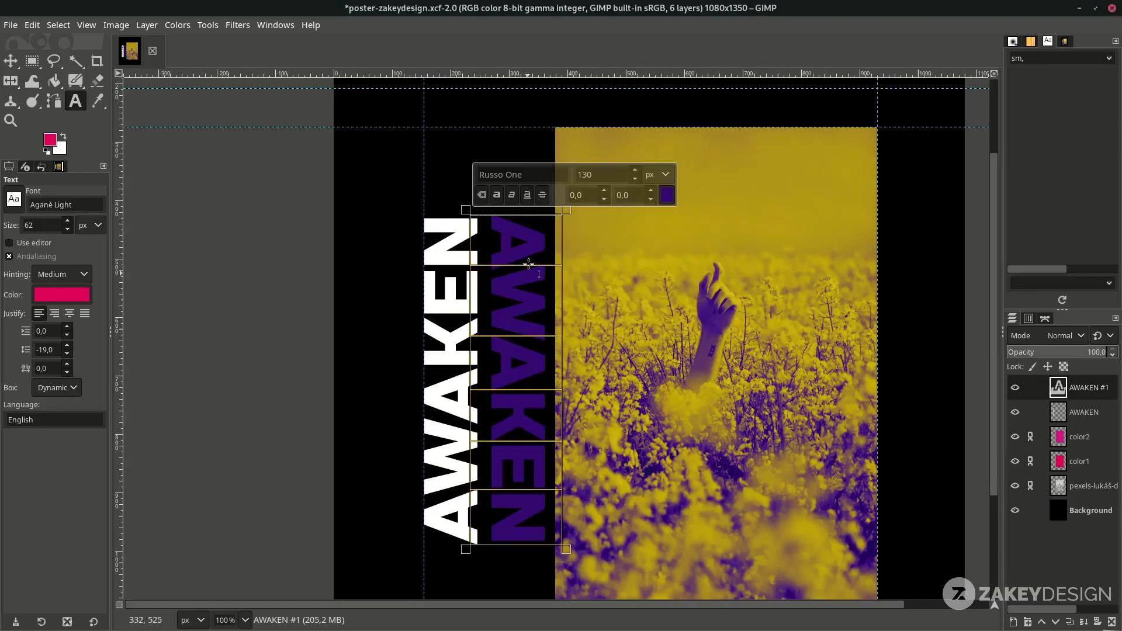
Step: Flip the purple AWAKEN copy vertically and horizontally so the word reads from bottom to top
key("m")
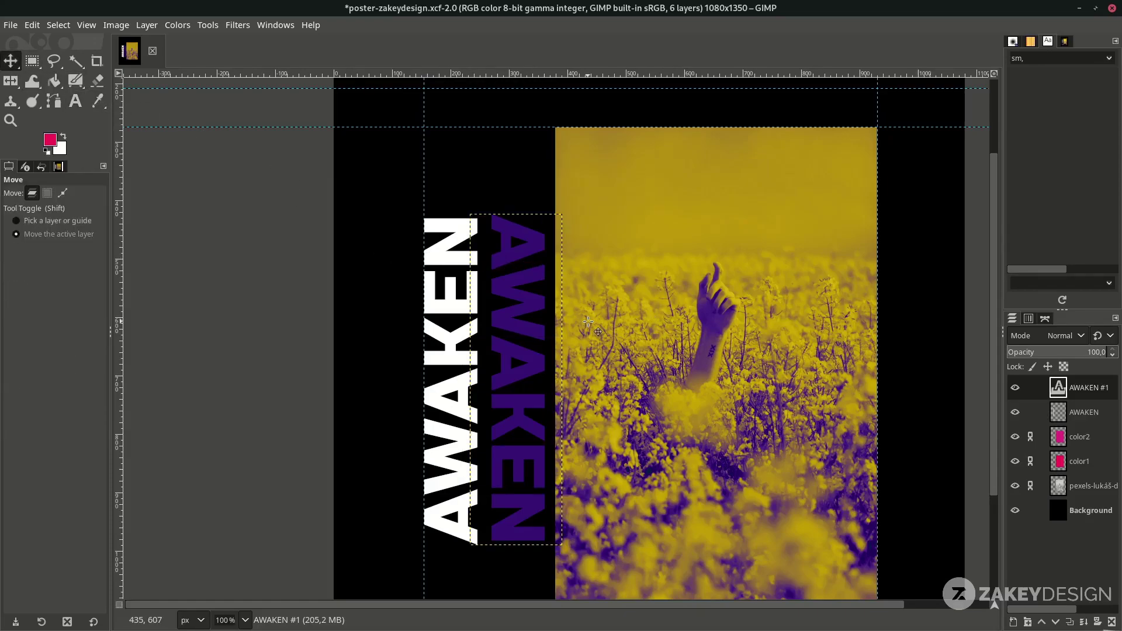
key("shift+f")
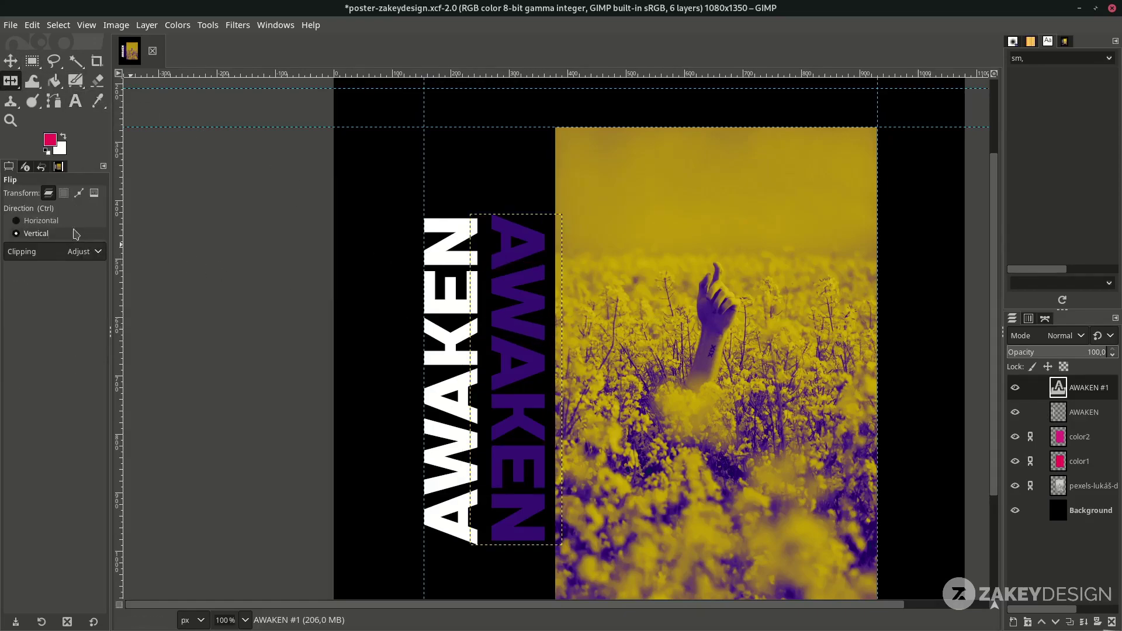
left_click(528, 301)
left_click(41, 221)
left_click(534, 309)
key("m")
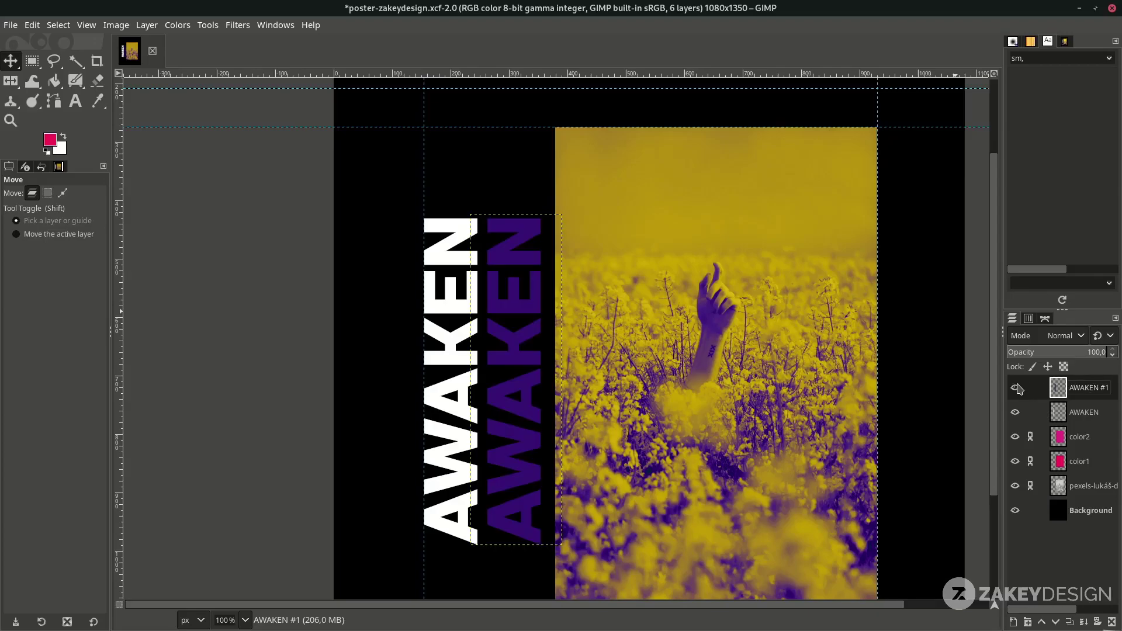
Step: Select the AWAKEN copy's letter shapes from the layer's alpha and shrink the selection by 1 px
right_click(1088, 397)
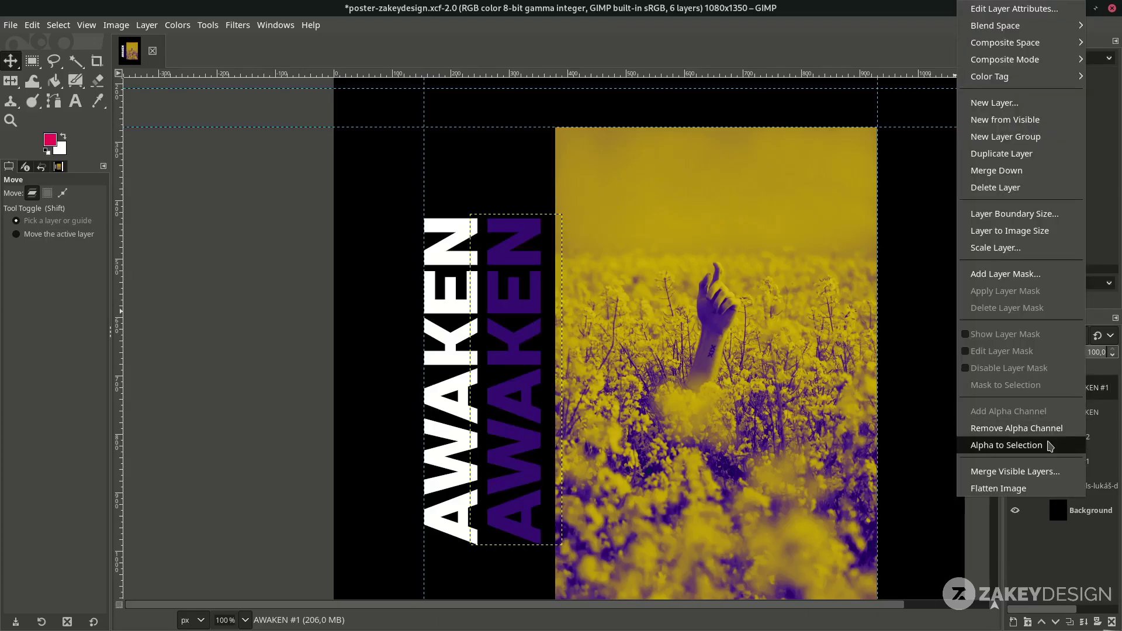
left_click(1006, 445)
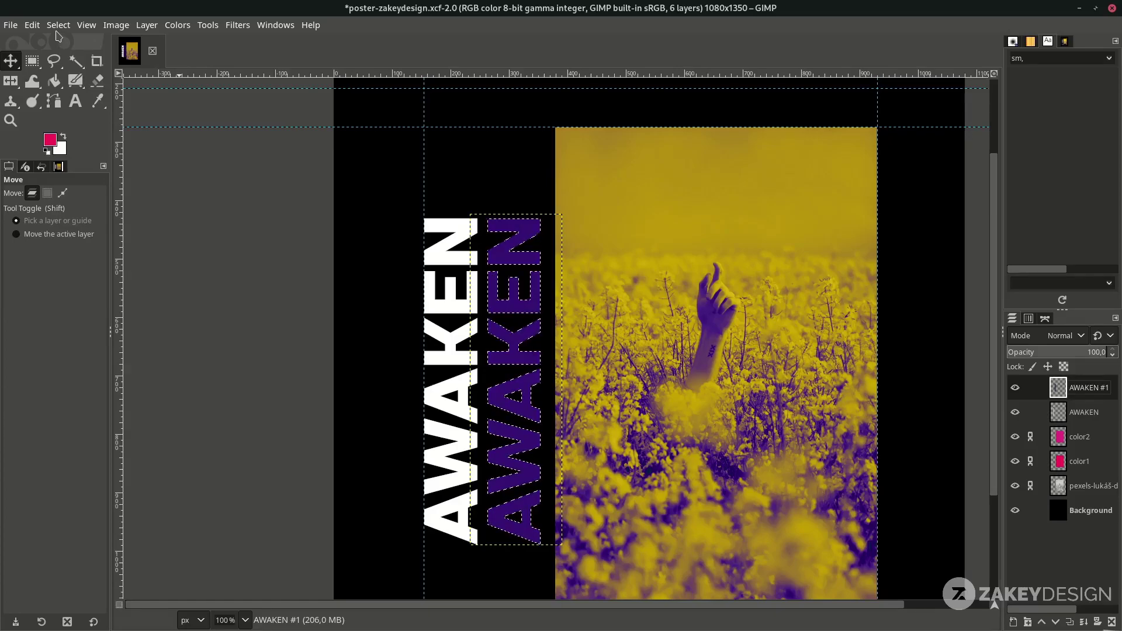
left_click(59, 25)
left_click(69, 204)
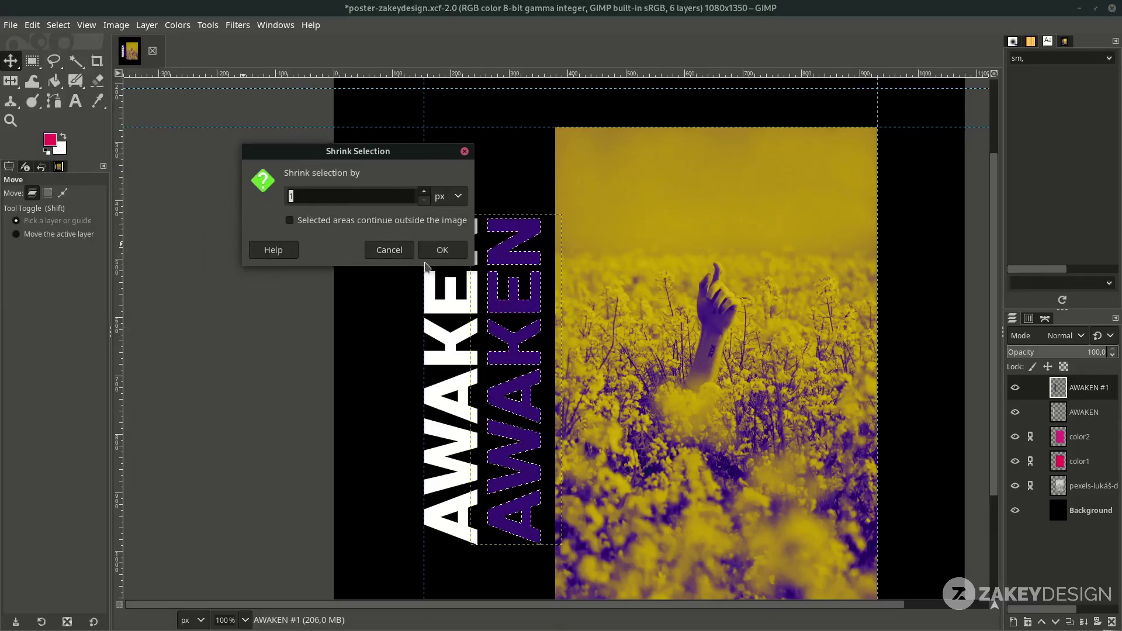
left_click(442, 251)
Step: Delete the selected interior of the purple AWAKEN letters, leaving only their thin outline
scroll(523, 248, "up", 5)
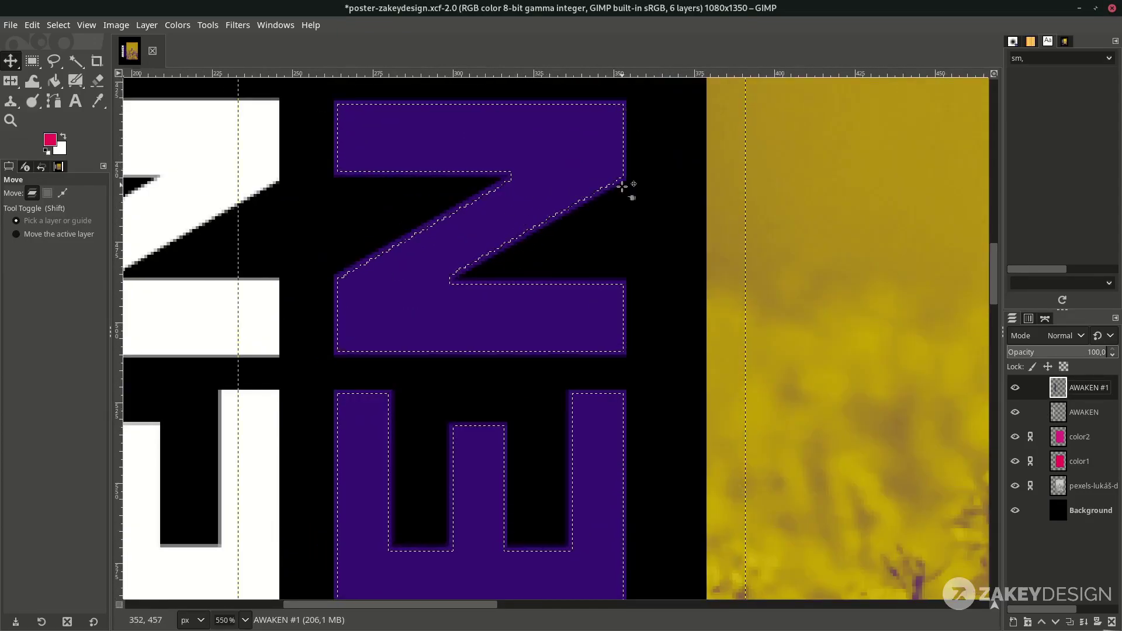
scroll(349, 283, "down", 6)
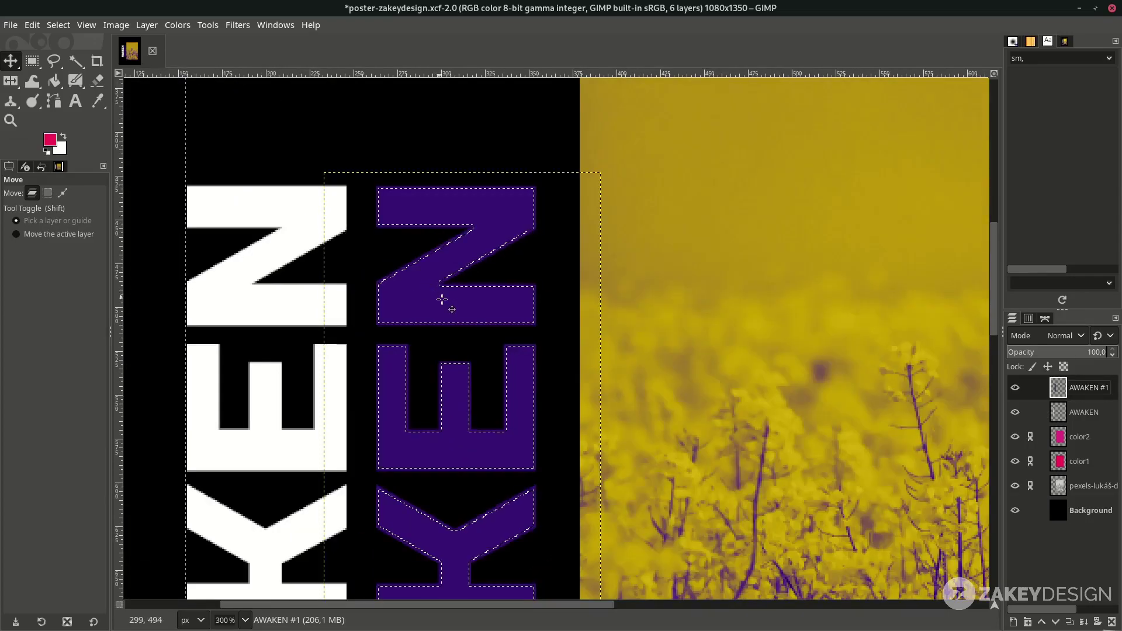
scroll(446, 306, "up", 4)
scroll(474, 204, "up", 3)
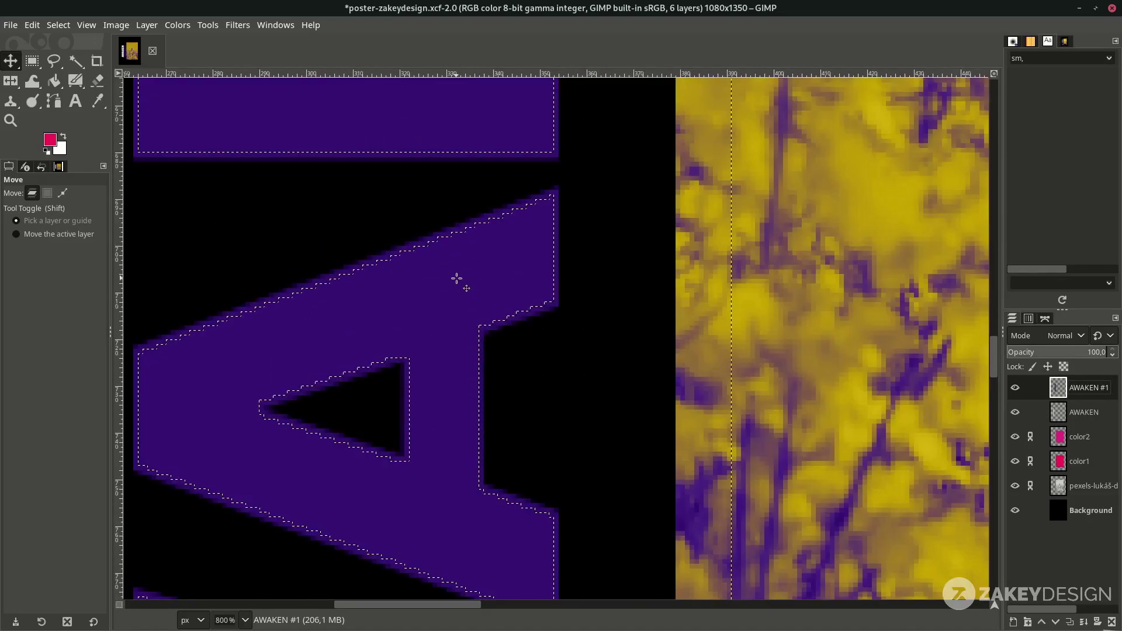
key("Delete")
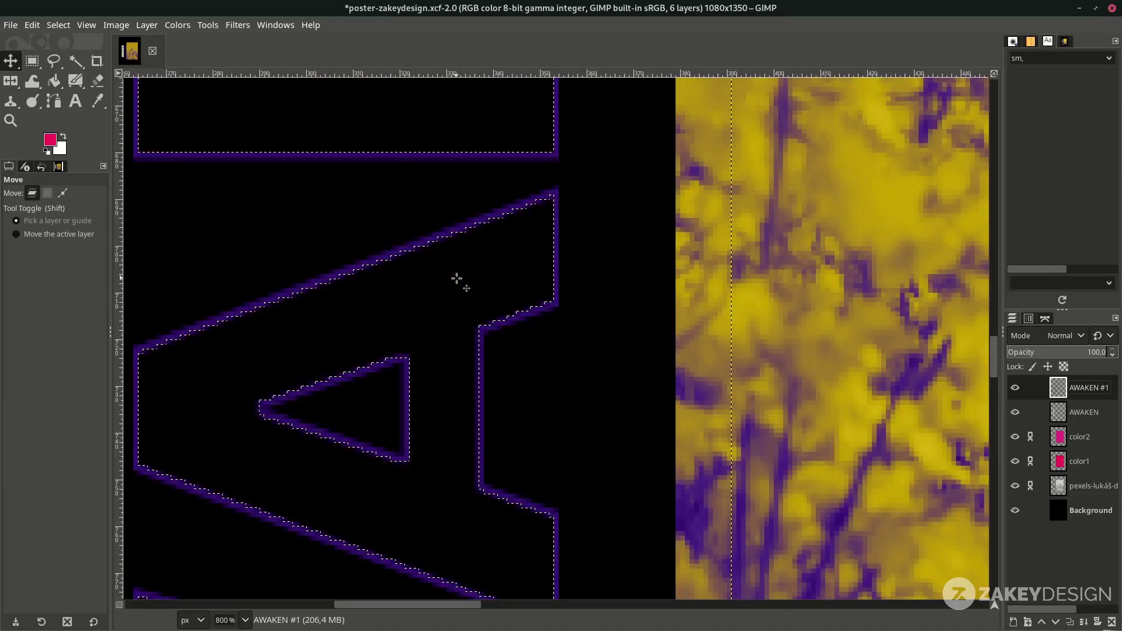
key("1")
Step: Clear the selection and raise the outlined AWAKEN copy's Lightness to 40.6 with Hue-Saturation
left_click(58, 25)
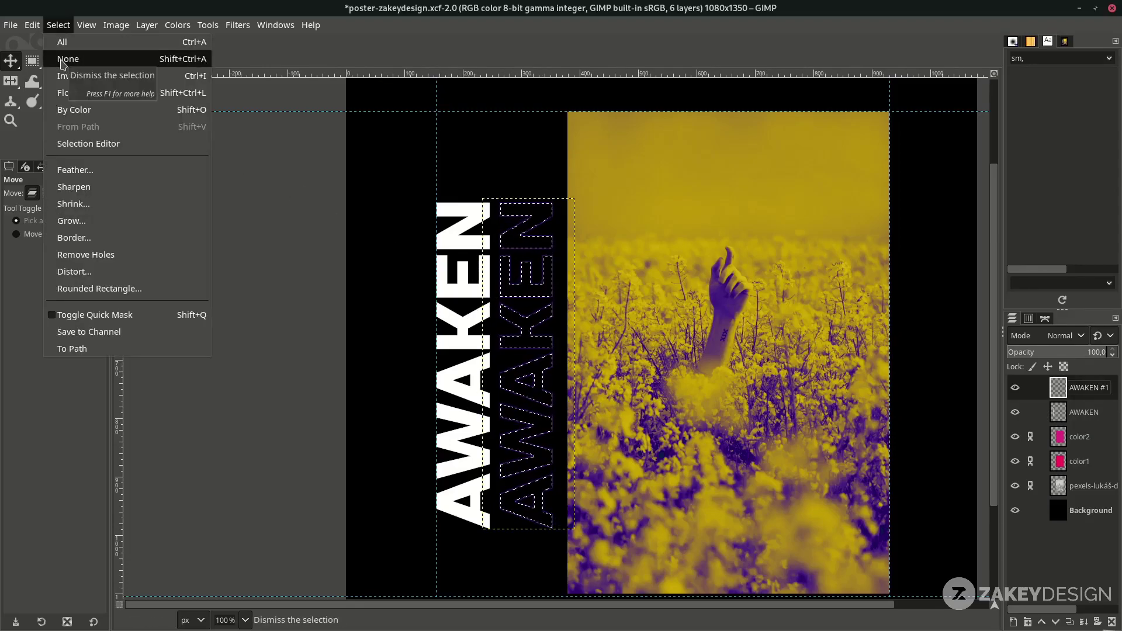
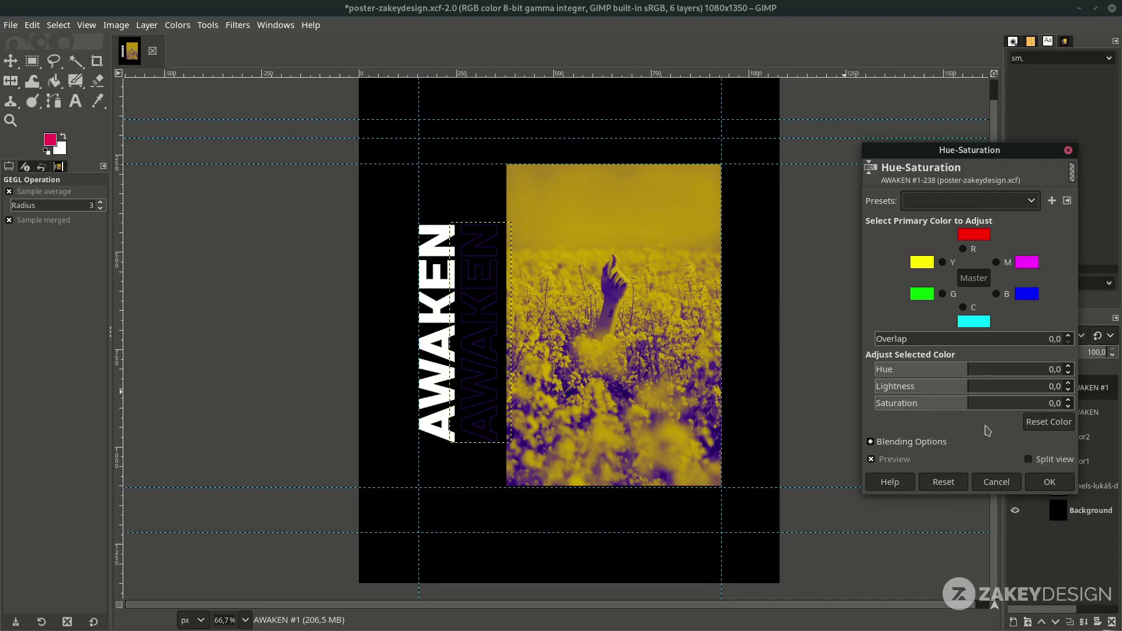
left_click_drag(975, 389, 1002, 389)
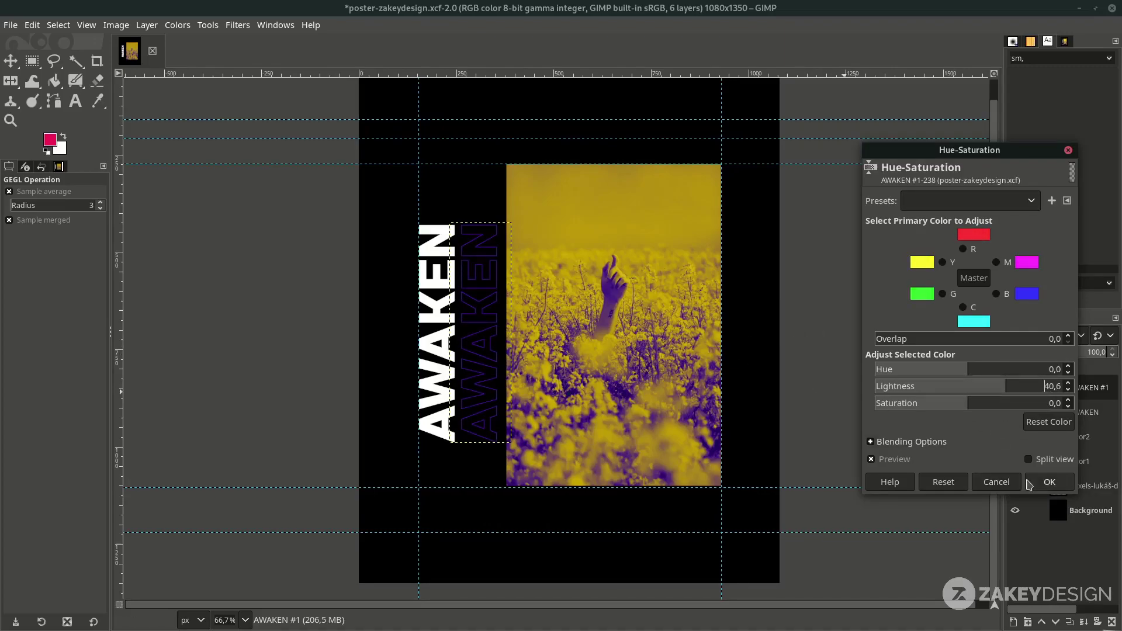
left_click(1048, 482)
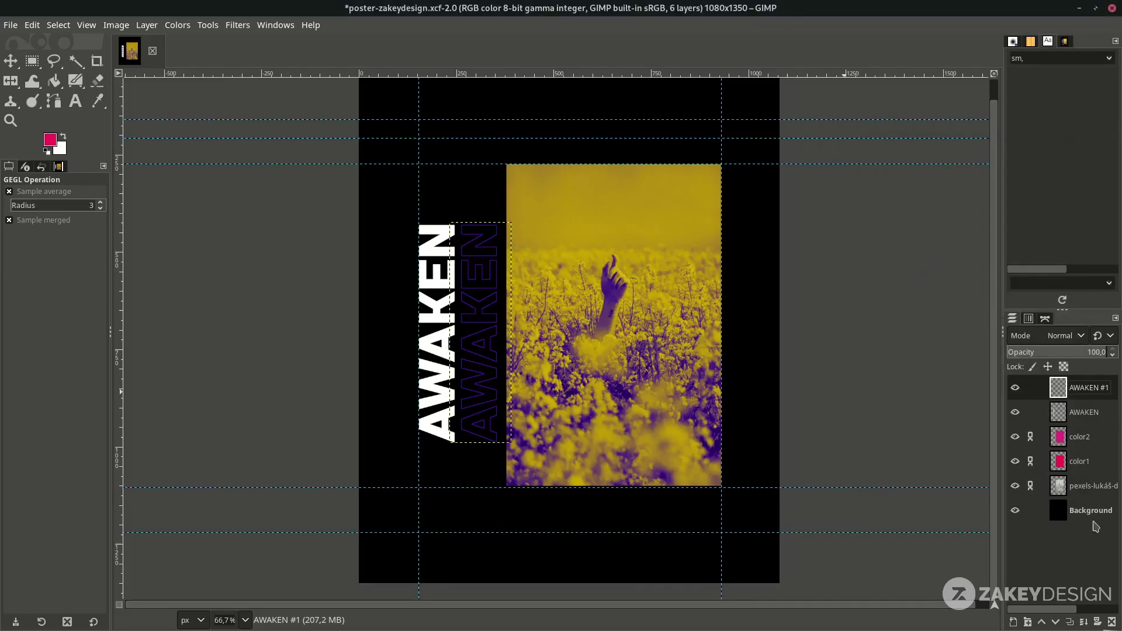
Step: Add a text layer containing "." above the white AWAKEN word, set in Russo One at 200 px
key("t")
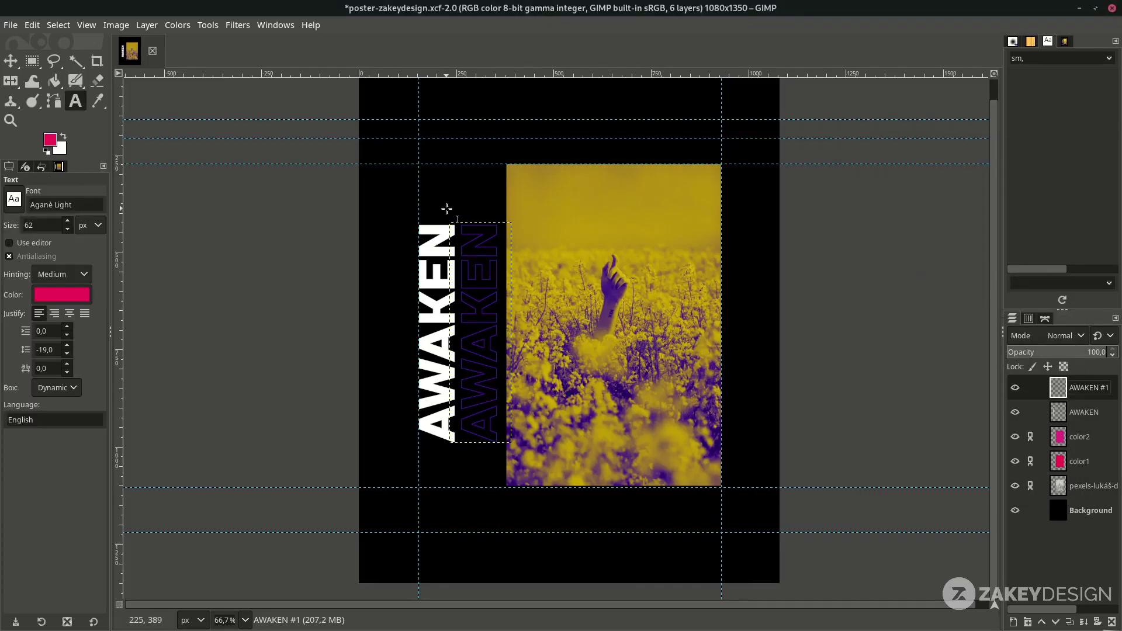
left_click(444, 178)
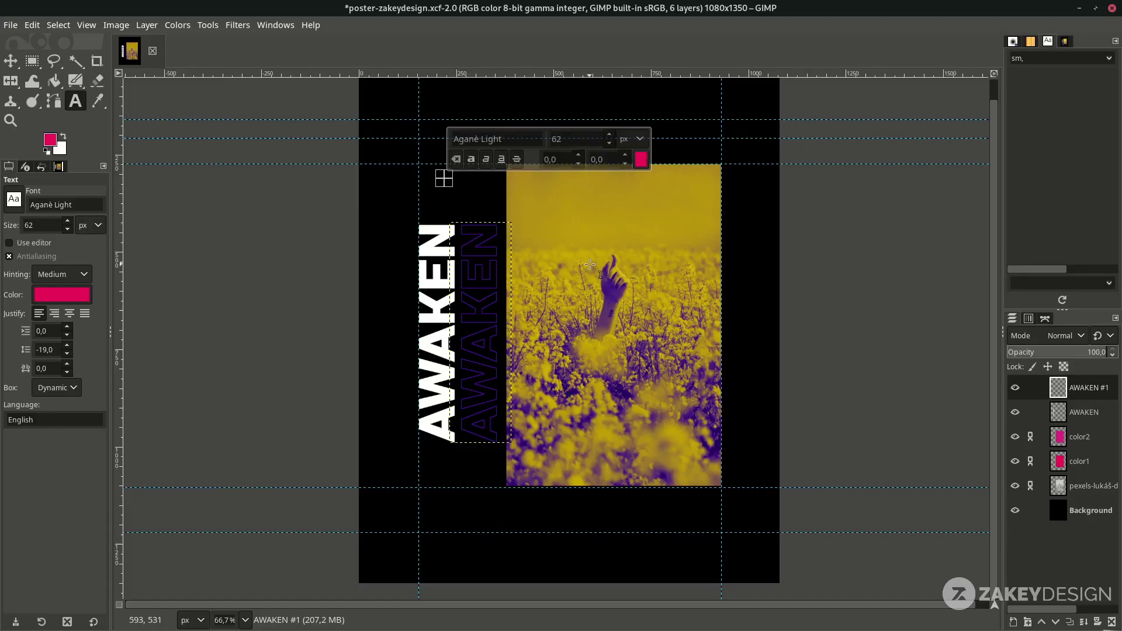
type(".")
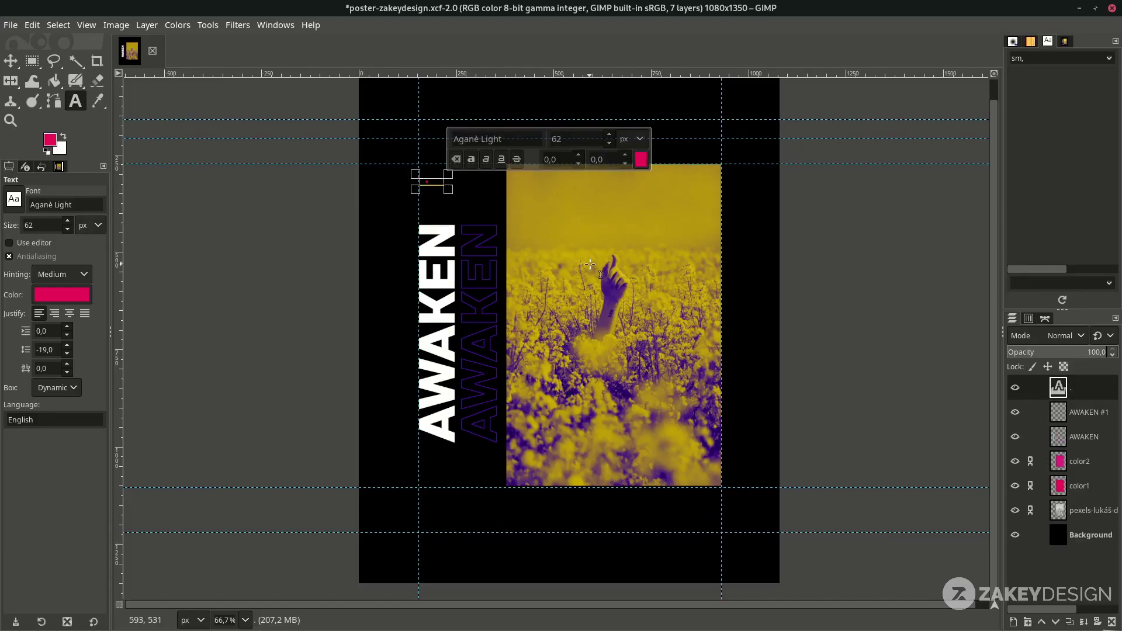
key("Return")
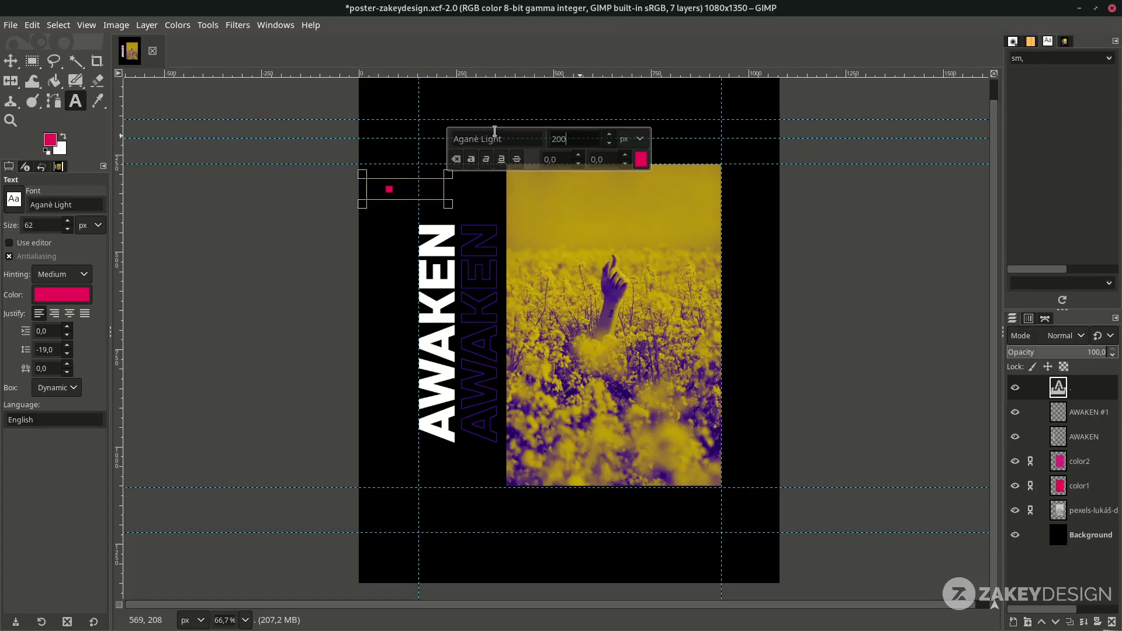
left_click(522, 138)
type("ru")
left_click(478, 159)
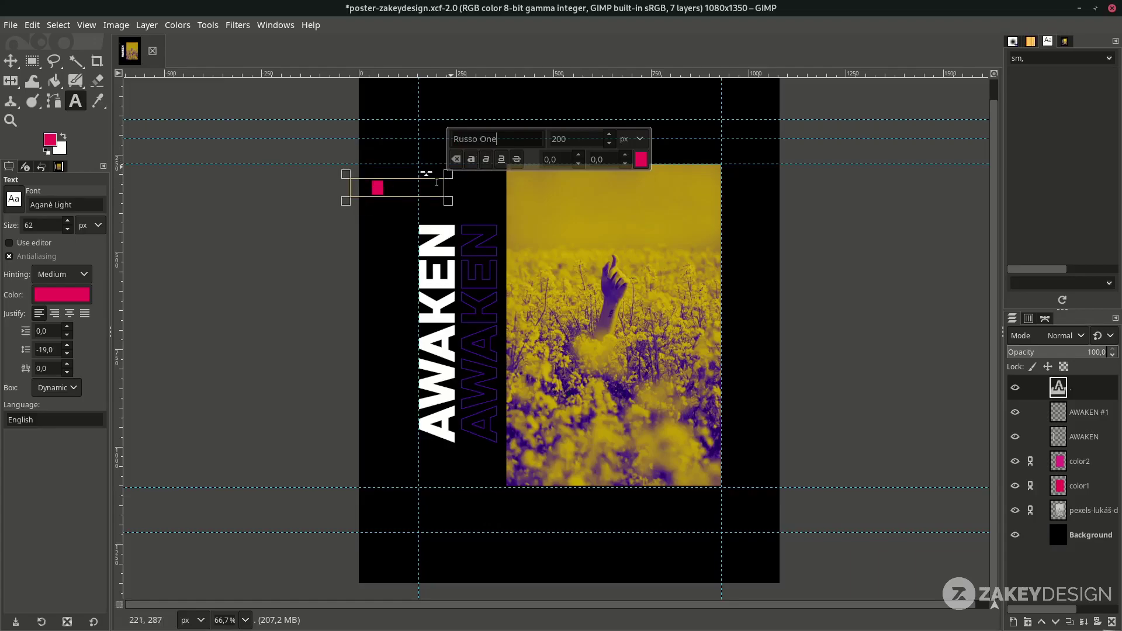
Step: Recolor the period with the purple sampled from the outlined AWAKEN copy
scroll(418, 192, "up", 2)
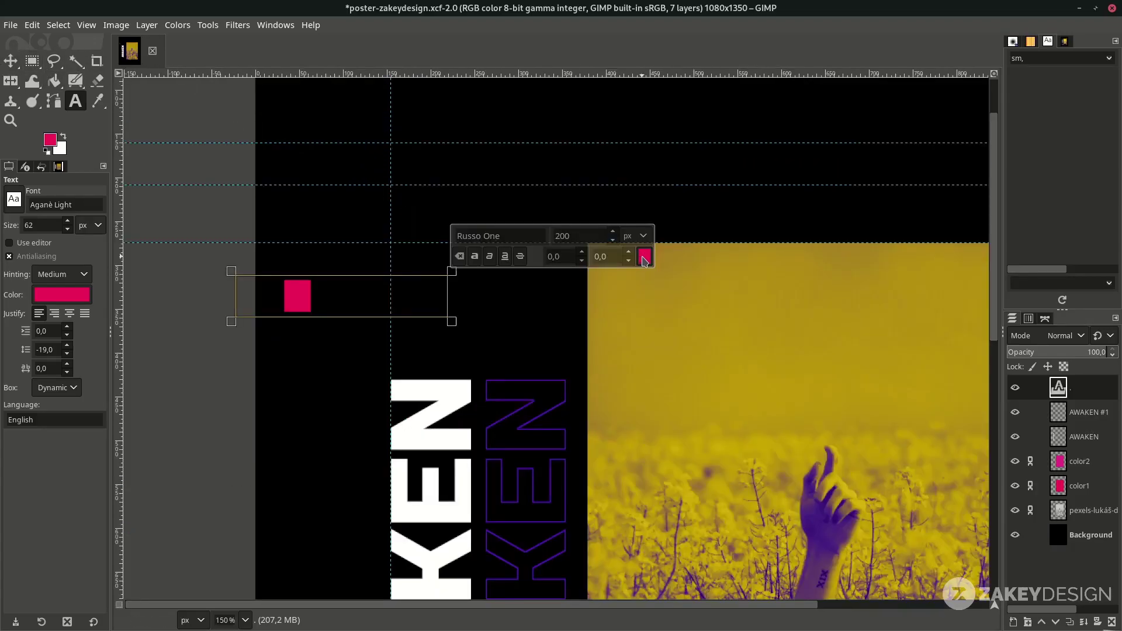
left_click(644, 257)
left_click(758, 316)
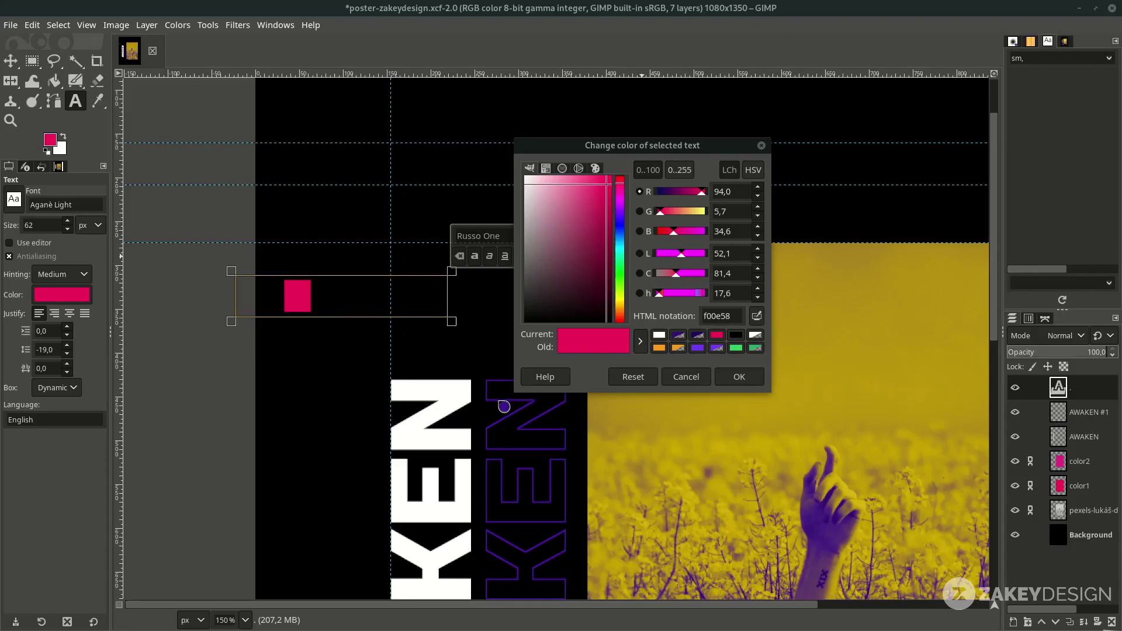
left_click(504, 406)
left_click(739, 377)
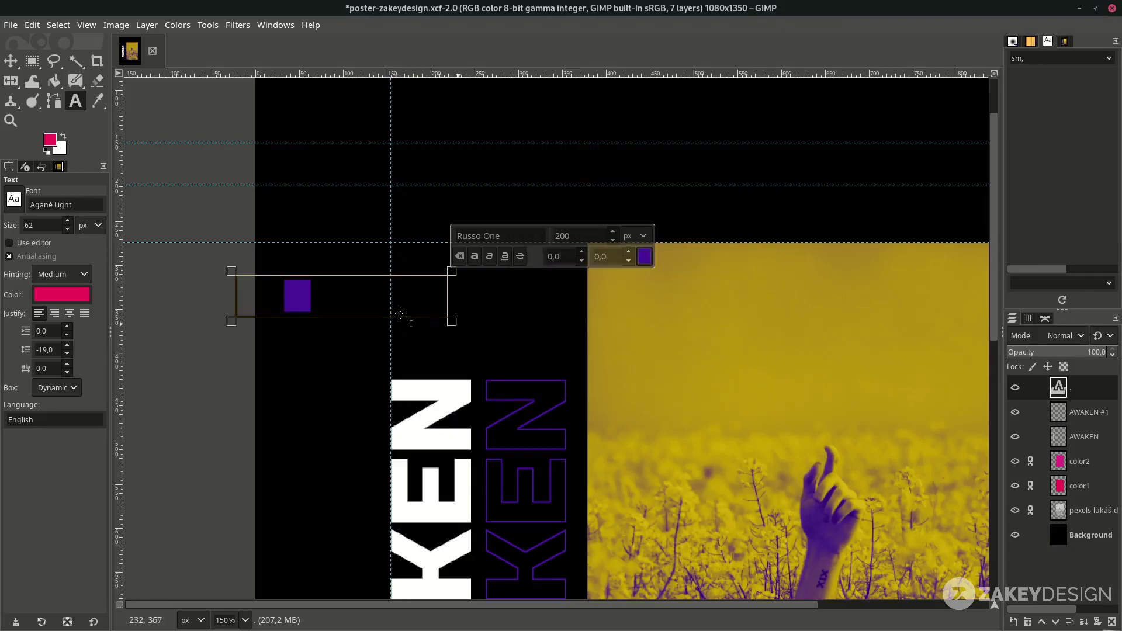
Step: Move the period to just above the N of the outlined AWAKEN copy
left_click(10, 61)
left_click_drag(296, 297, 550, 354)
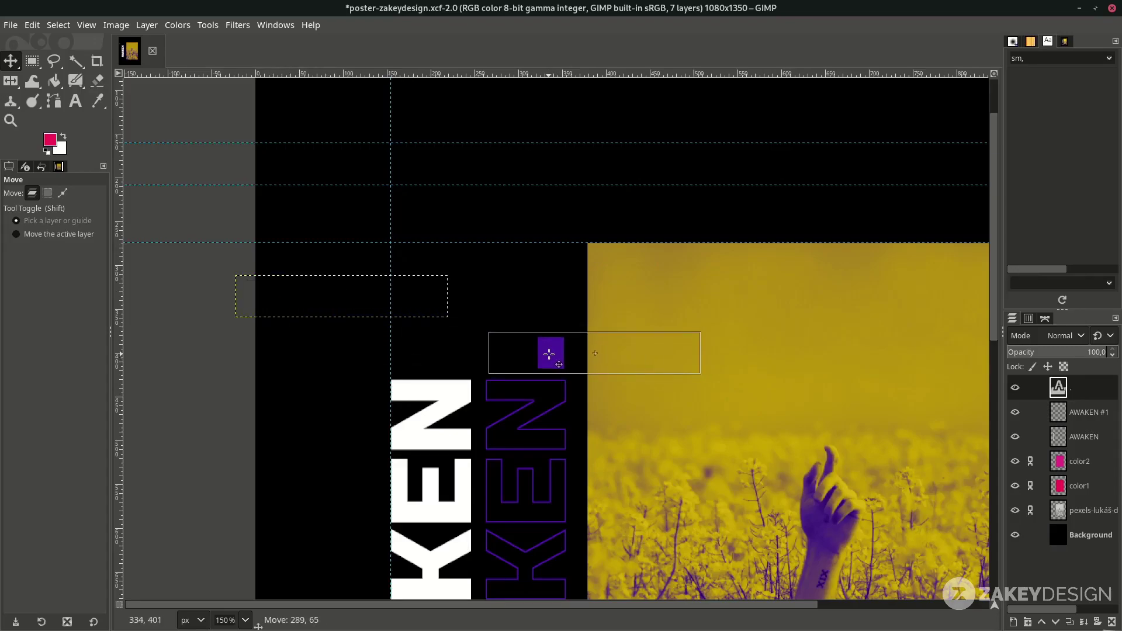
scroll(549, 354, "down", 3)
scroll(549, 354, "up", 4)
Step: Set the period's text direction to From left to right
key("t")
left_click(549, 351)
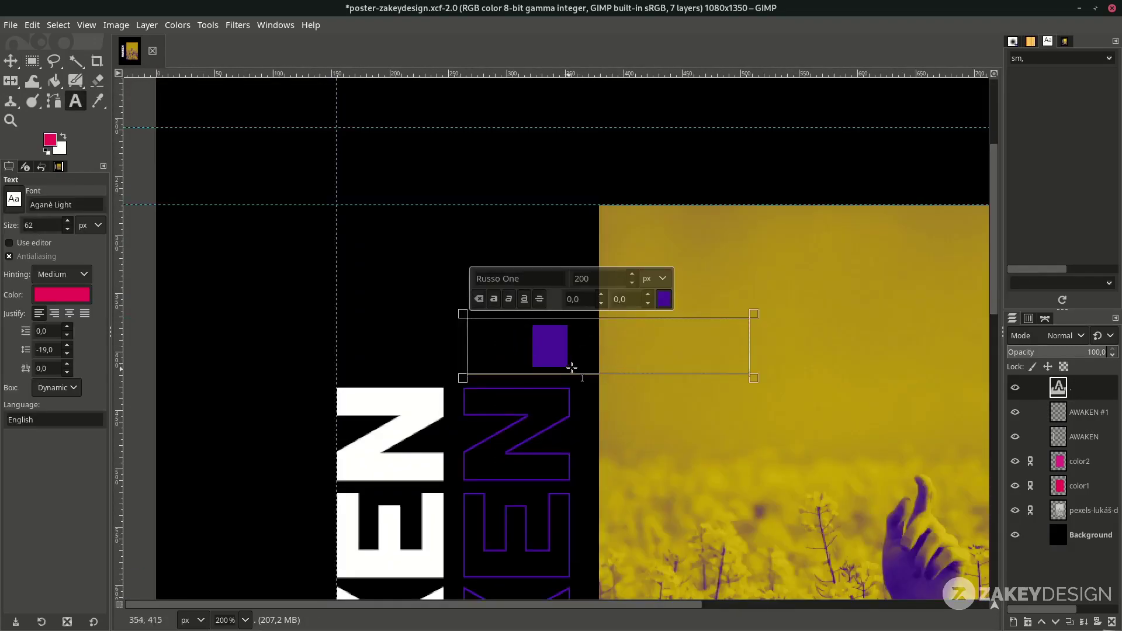
left_click(577, 344)
left_click(526, 344)
right_click(548, 351)
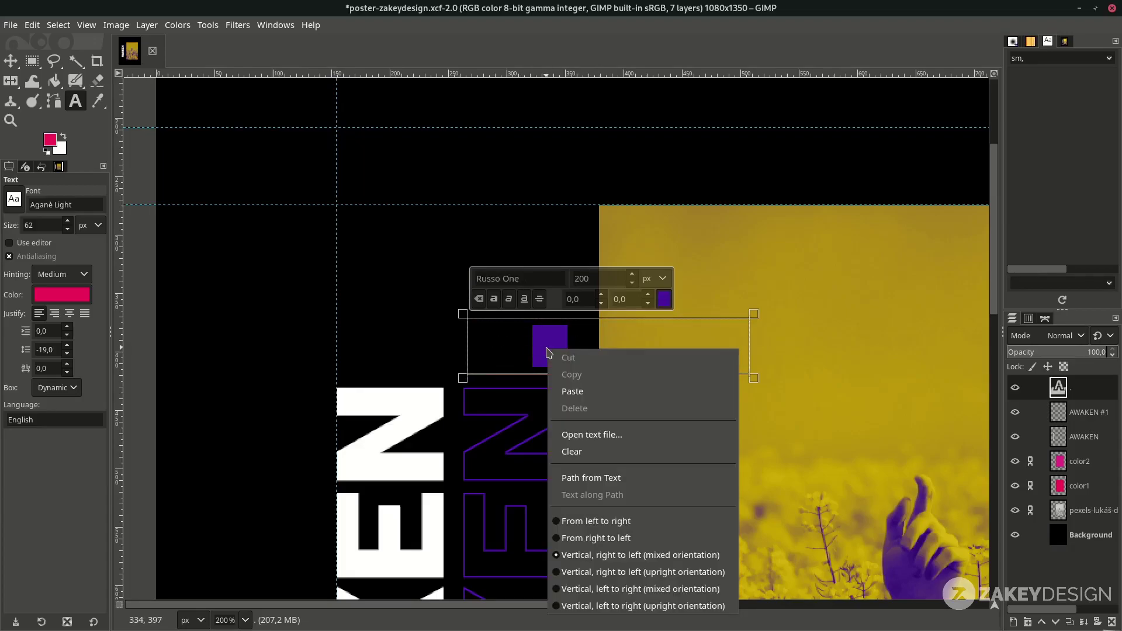
left_click(608, 522)
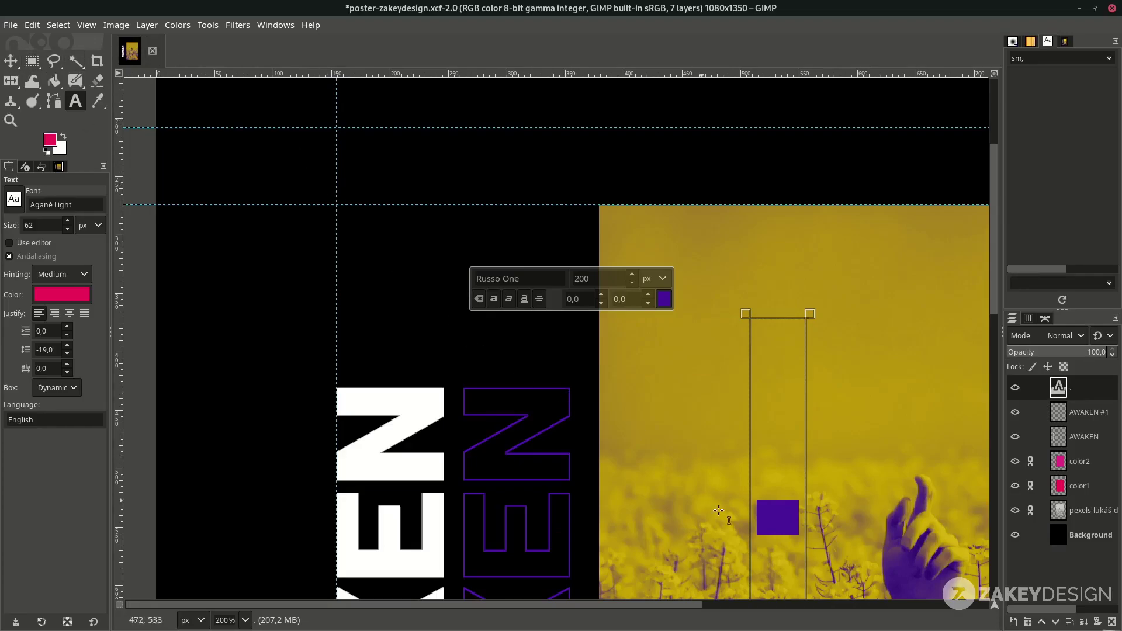
type("sa")
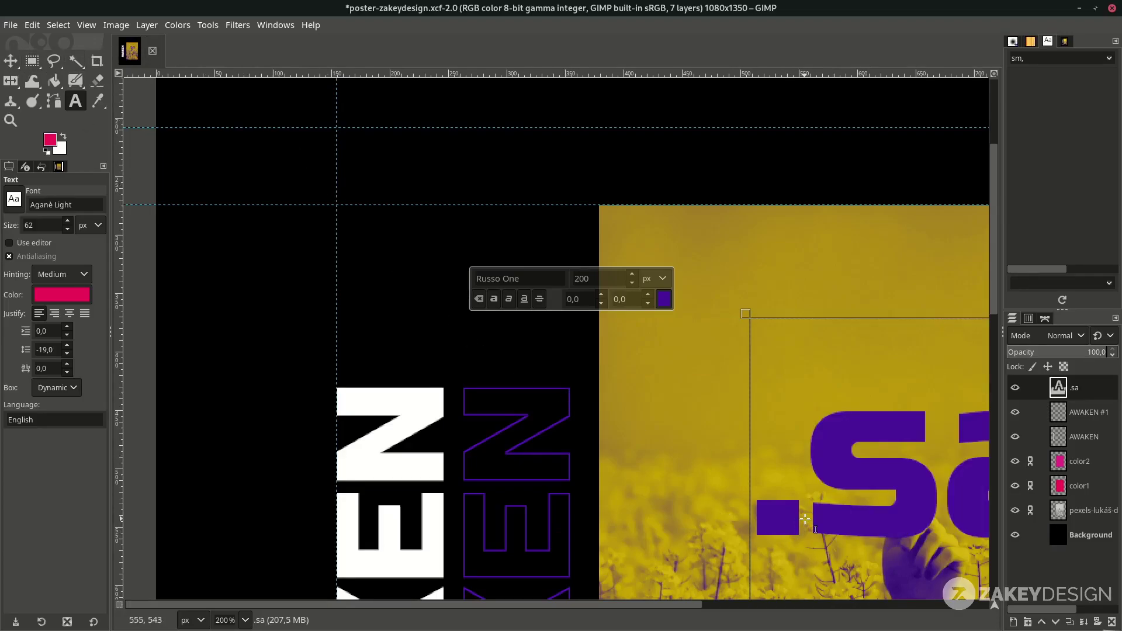
scroll(804, 519, "down", 1)
type("s")
left_click_drag(724, 500, 512, 466)
key("BackSpace")
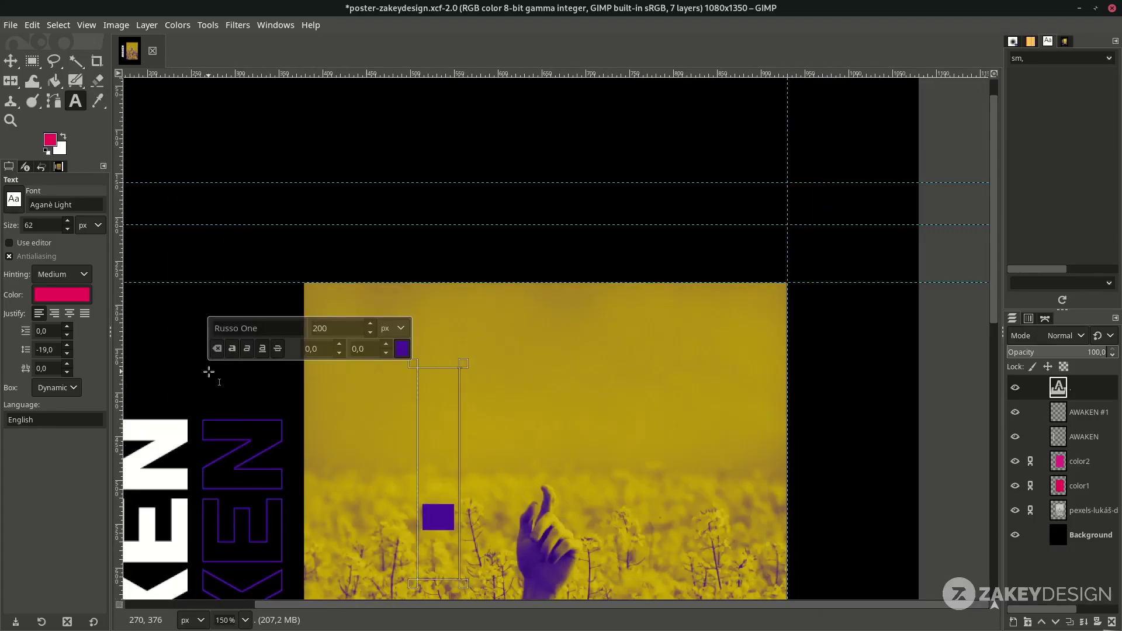
Step: Move the period from the photo to just above the N of the outlined AWAKEN copy
left_click(10, 61)
left_click_drag(440, 517, 266, 386)
key("1")
key("shift+2")
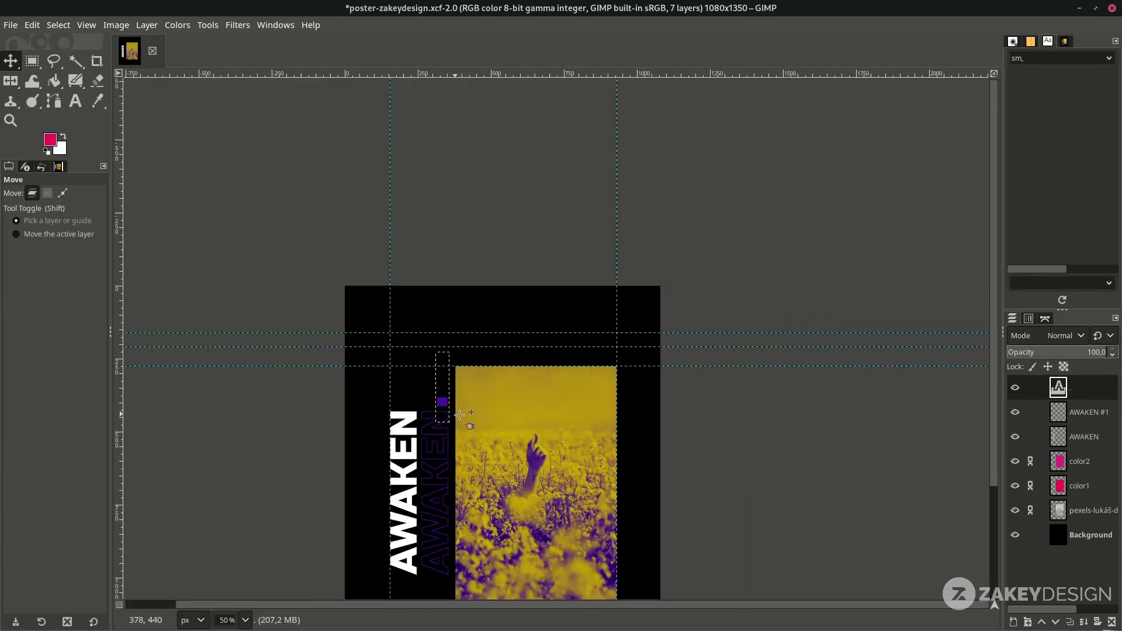
Step: Select the Background layer and save the poster file
left_click(1104, 533)
key("shift+ctrl+j")
key("ctrl+s")
Step: Scale the solid AWAKEN layer to 279 × 632 px with its proportions kept and examine the letter edges up close
left_click(1088, 413)
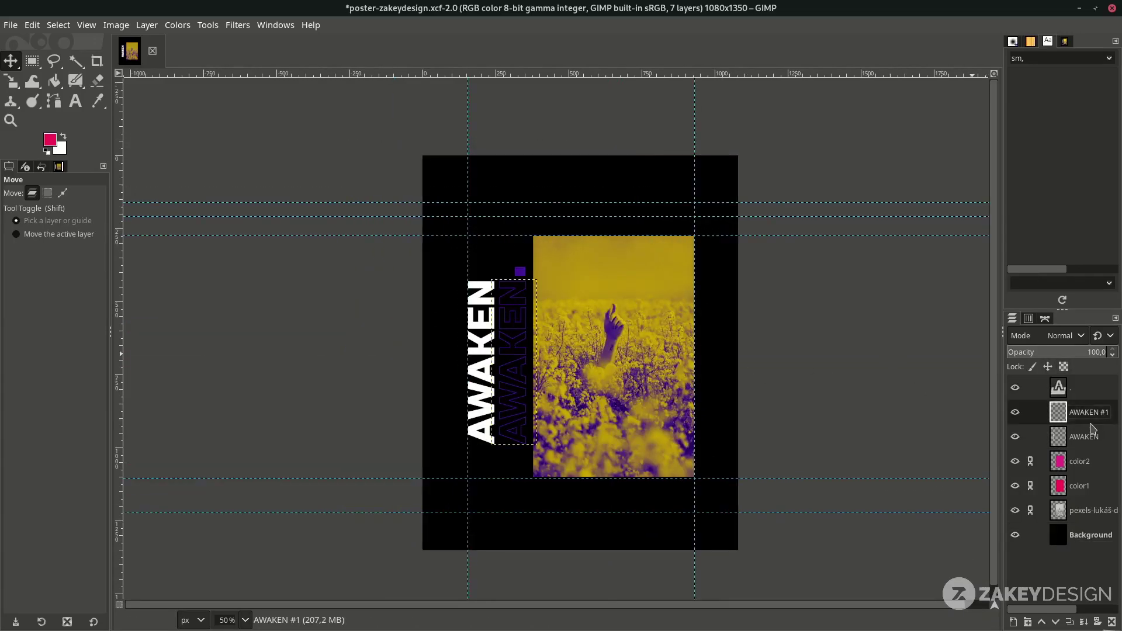
left_click(1084, 435)
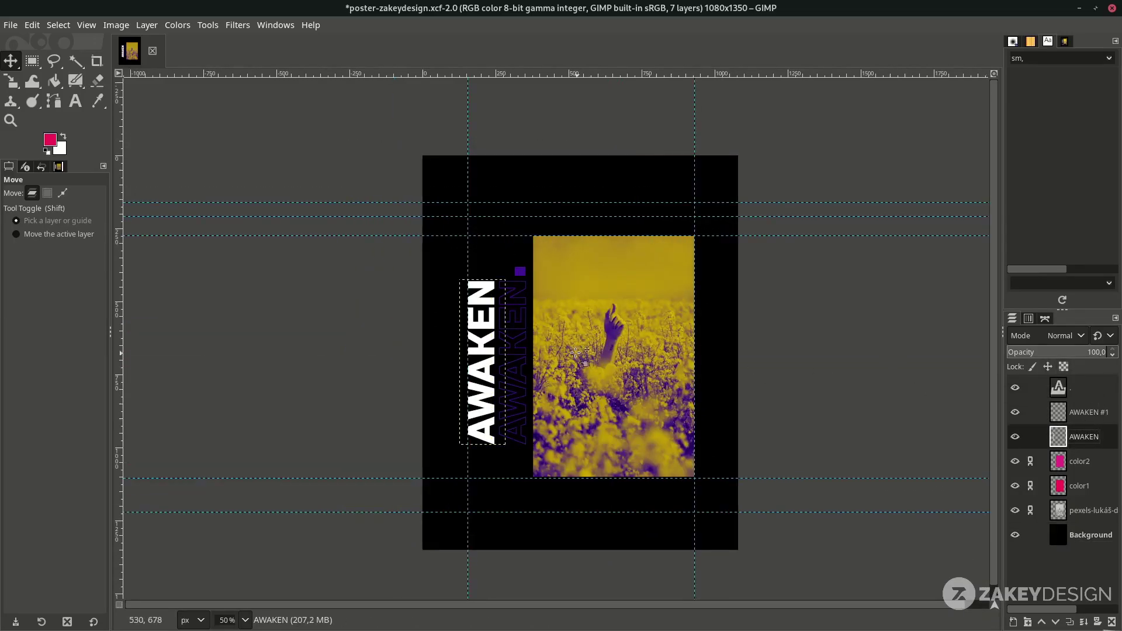
scroll(578, 352, "up", 1, "ctrl")
key("shift+s")
left_click(450, 386)
left_click_drag(450, 386, 562, 542)
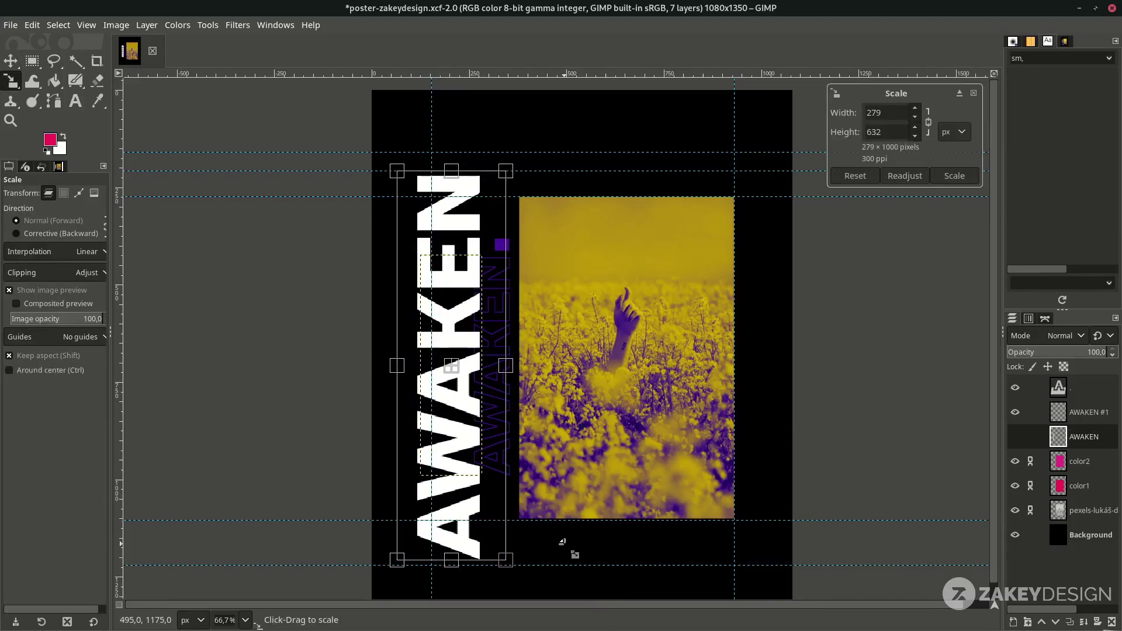
key("Return")
scroll(552, 333, "up", 1, "ctrl")
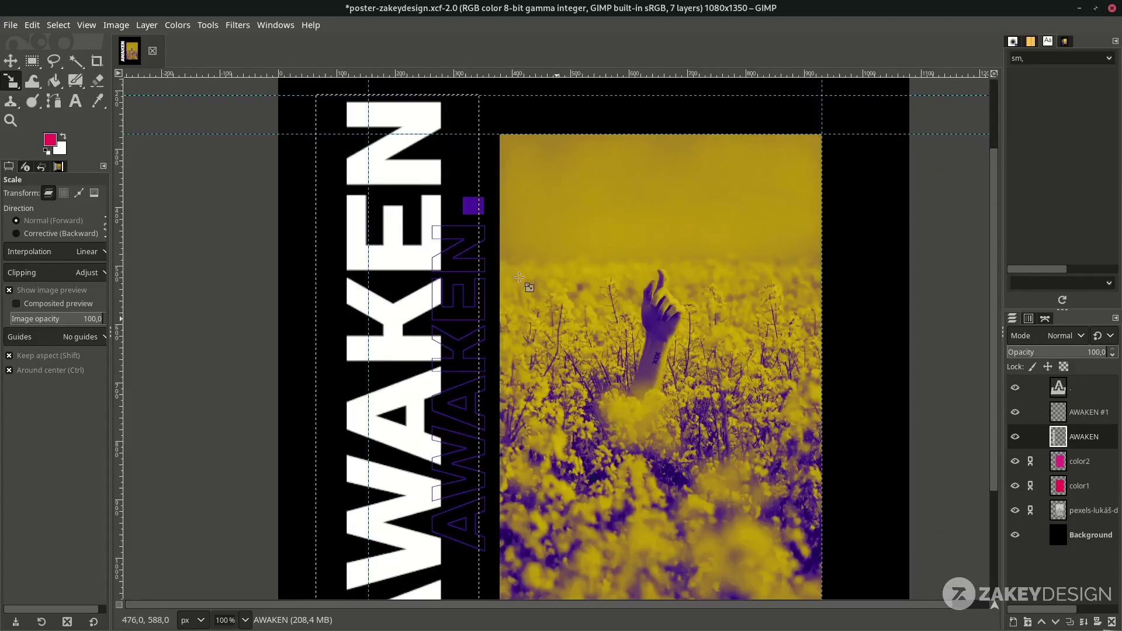
scroll(336, 230, "up", 1, "ctrl")
scroll(407, 267, "up", 1, "ctrl")
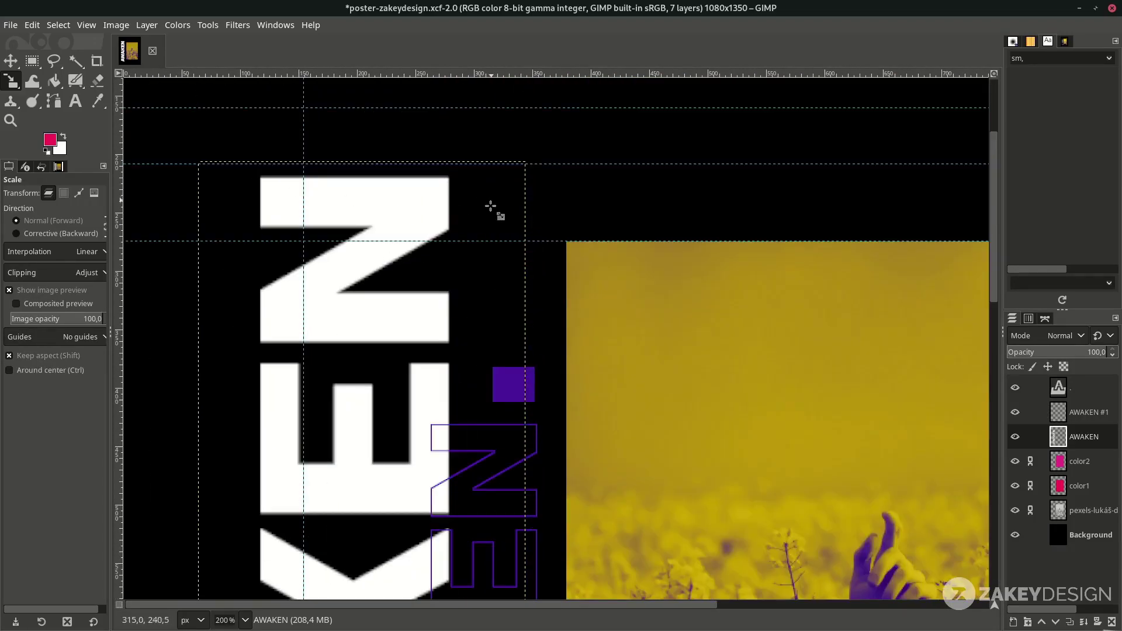
scroll(365, 312, "down", 1, "ctrl")
scroll(375, 370, "down", 2, "ctrl")
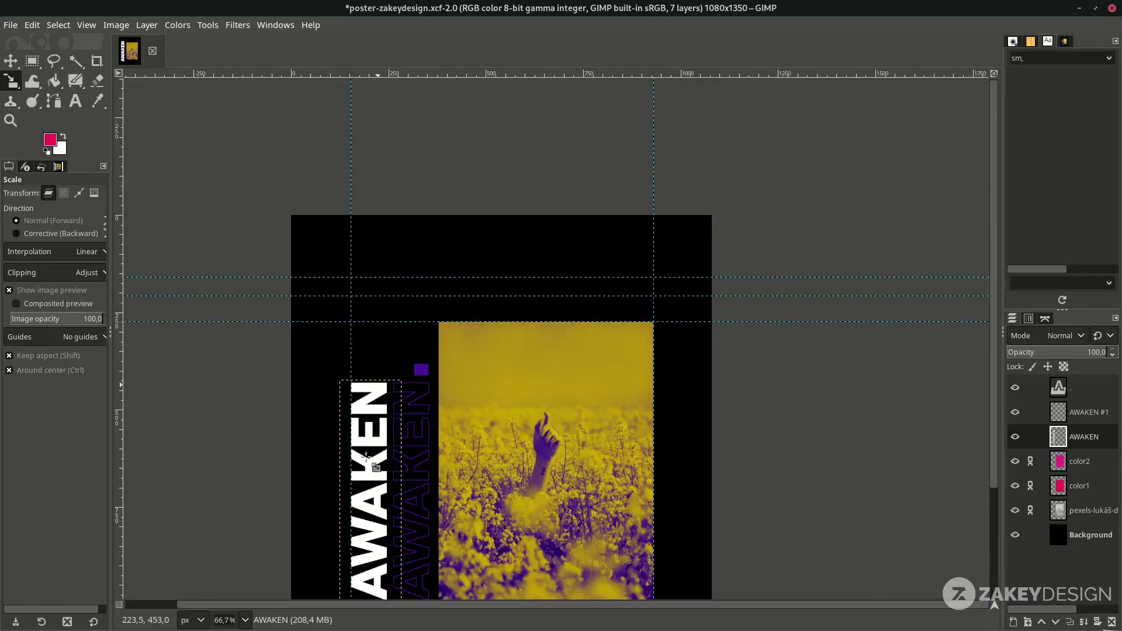
Step: Reopen the solid AWAKEN layer as editable text, discarding its modifications, and set the font size to 300 px
key("t")
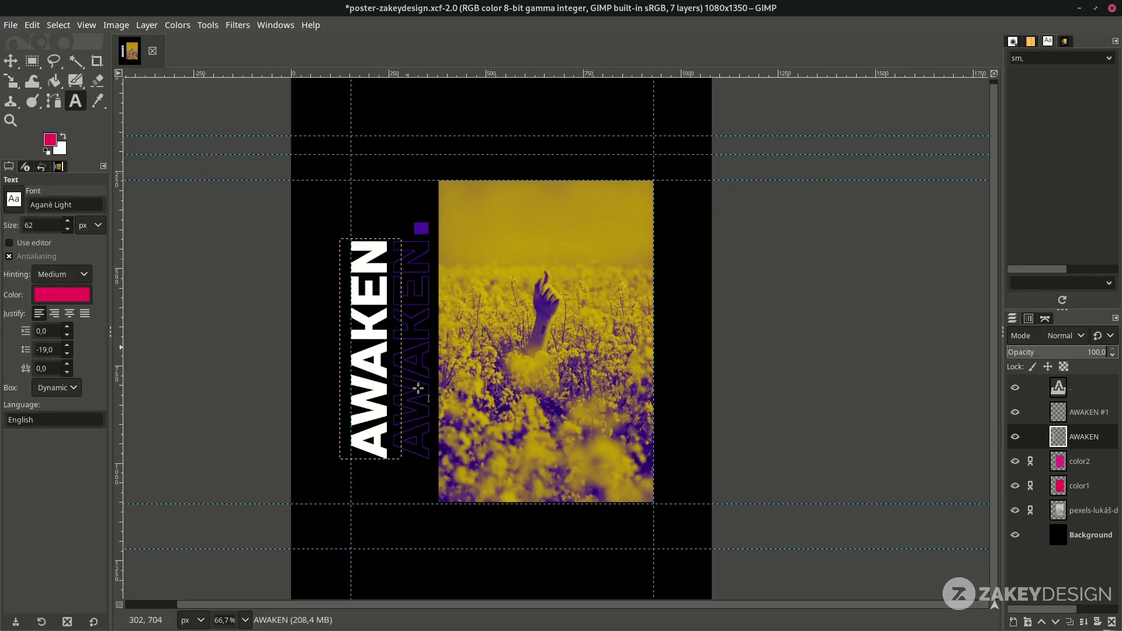
left_click(370, 325)
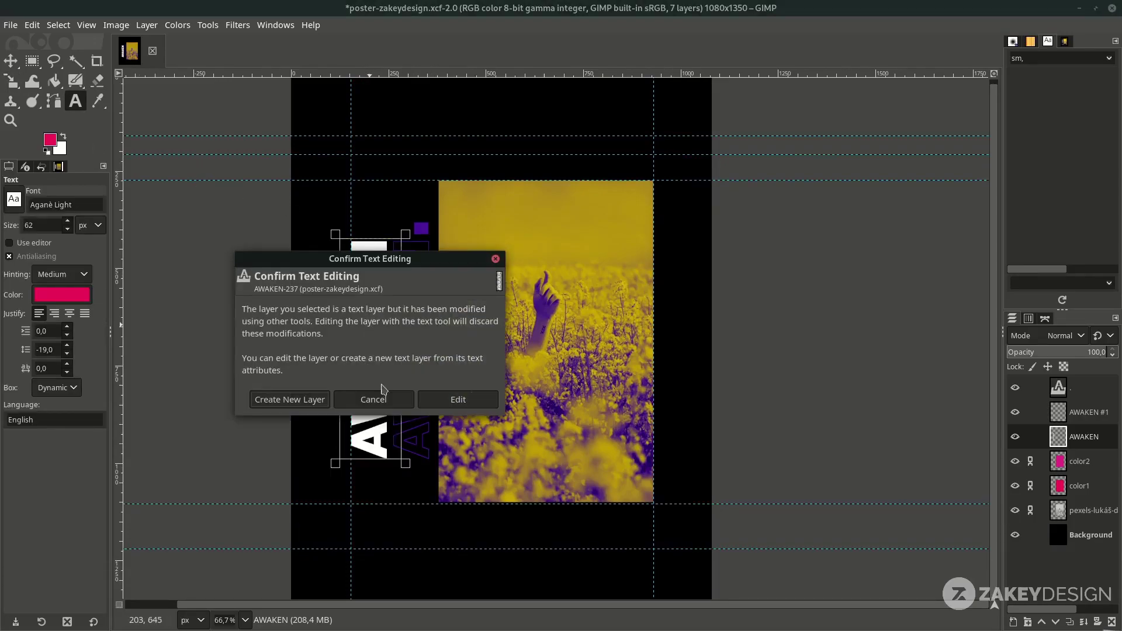
left_click(458, 400)
double_click(466, 200)
type("3")
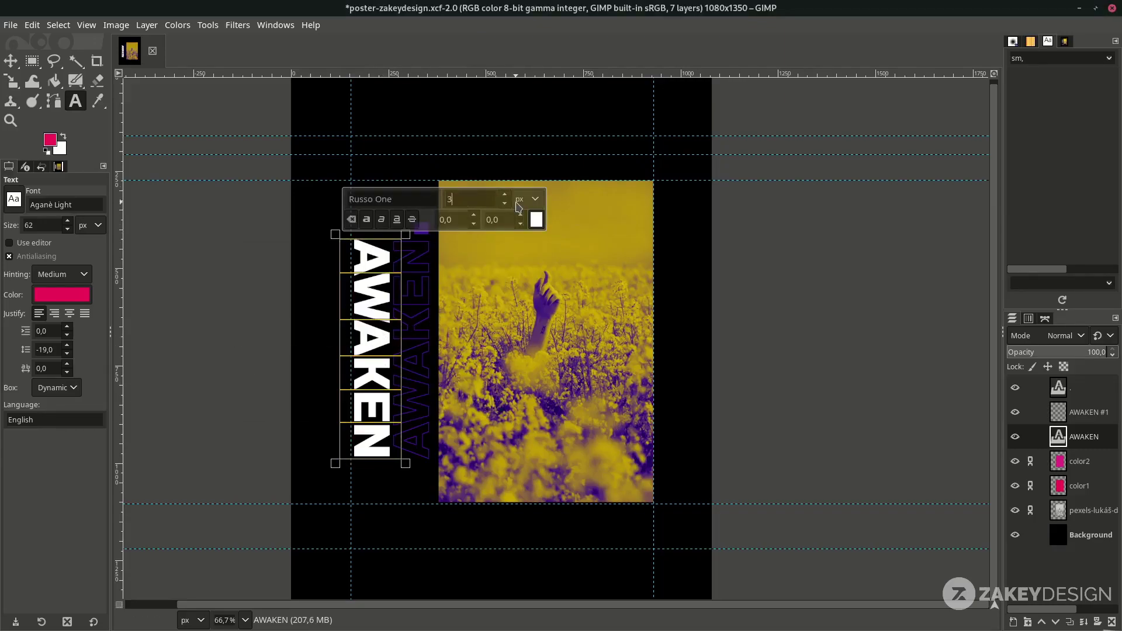
key("Return")
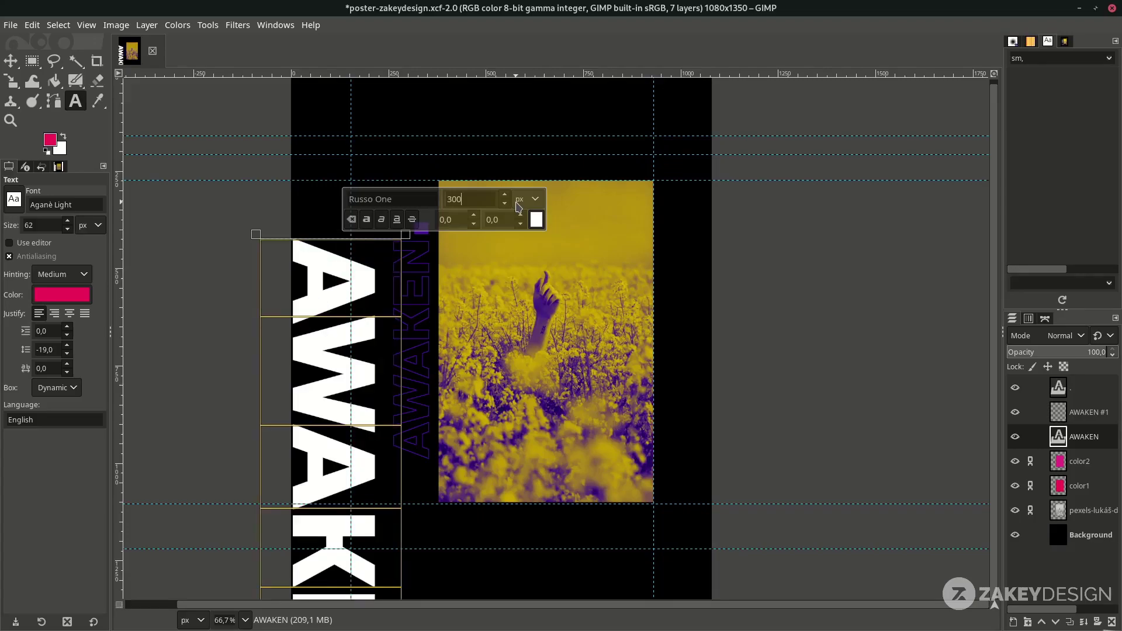
Step: Move the enlarged AWAKEN text up so that it starts at the poster's upper edge
left_click(10, 60)
left_click_drag(358, 271, 365, 145)
key("1")
scroll(367, 202, "down", 1)
scroll(360, 351, "down", 2)
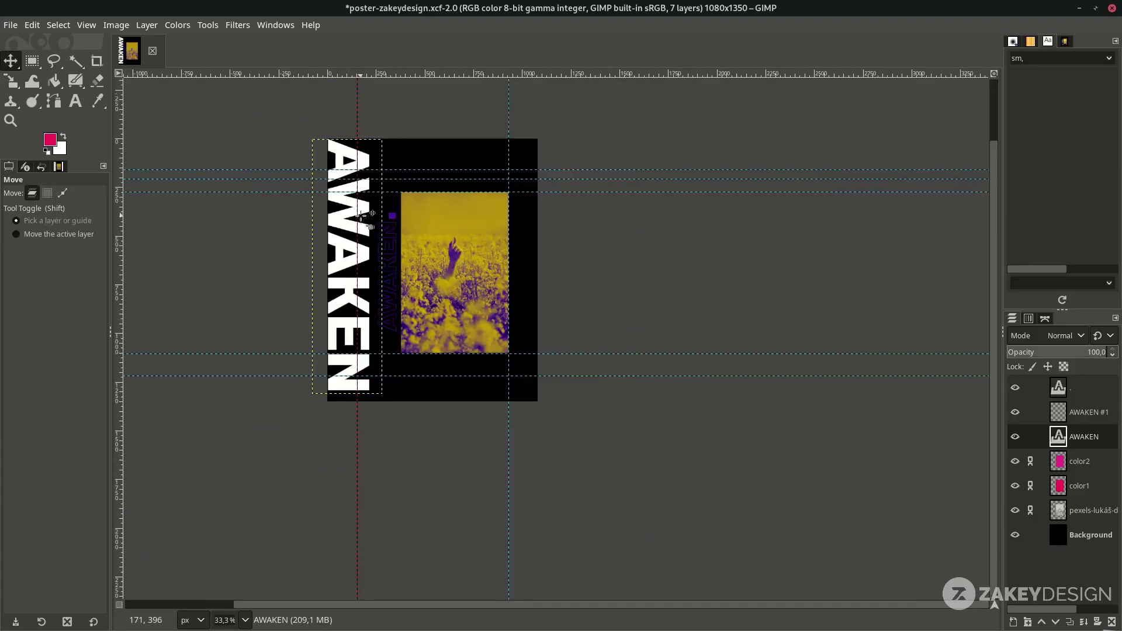
scroll(359, 365, "up", 1)
key("1")
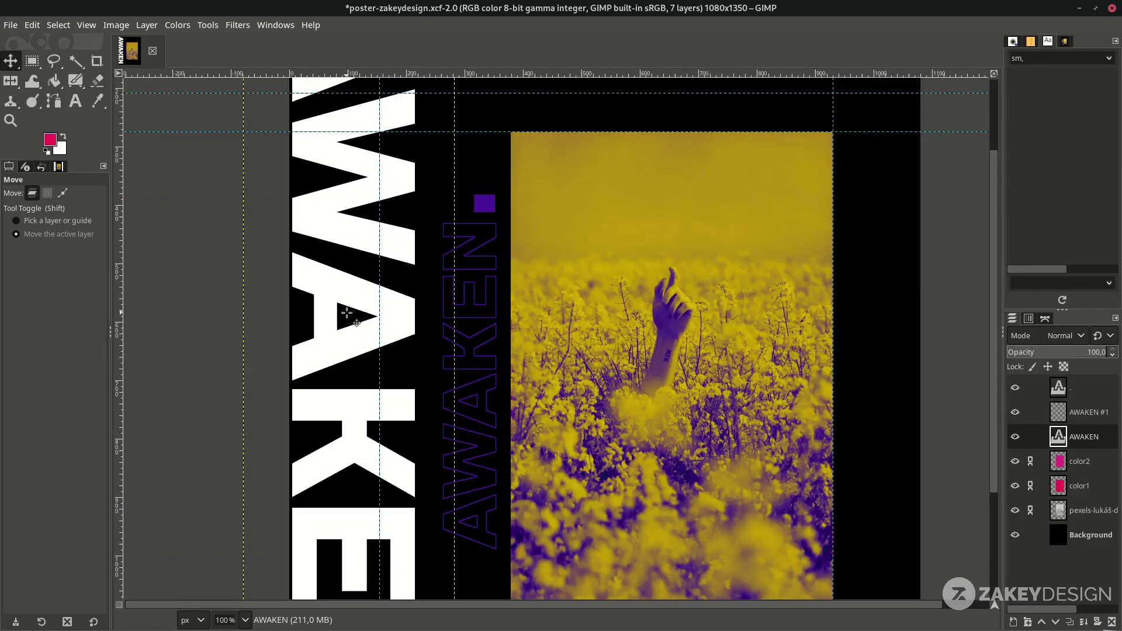
Step: Flip the enlarged AWAKEN text horizontally and examine the letter edges up close
key("shift+f")
scroll(348, 309, "up", 1)
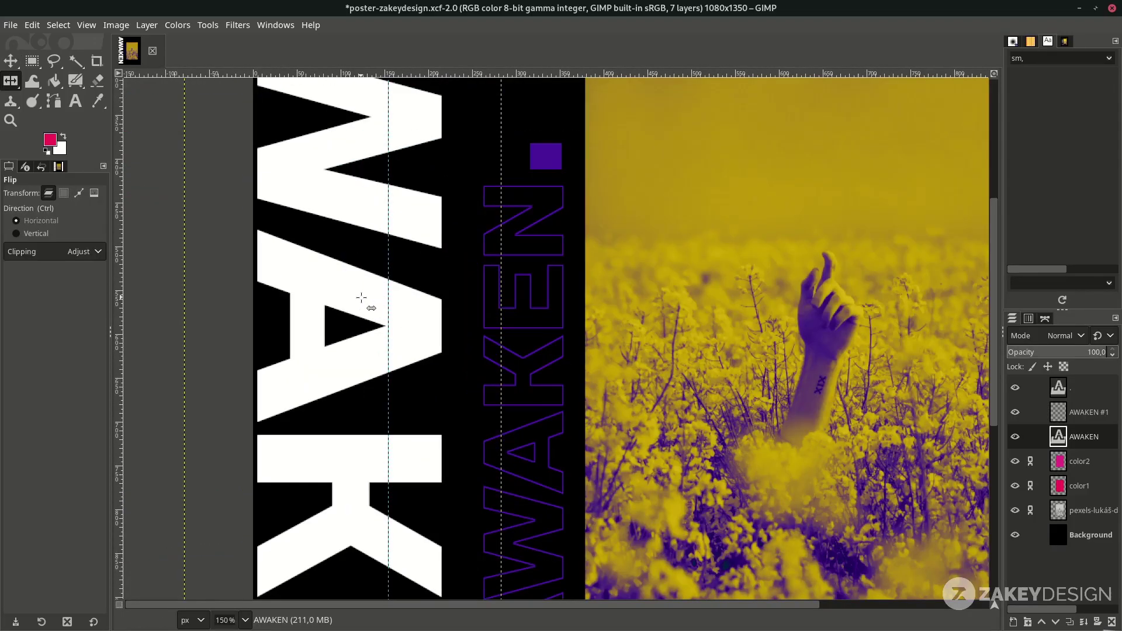
left_click(328, 271)
scroll(414, 252, "up", 1)
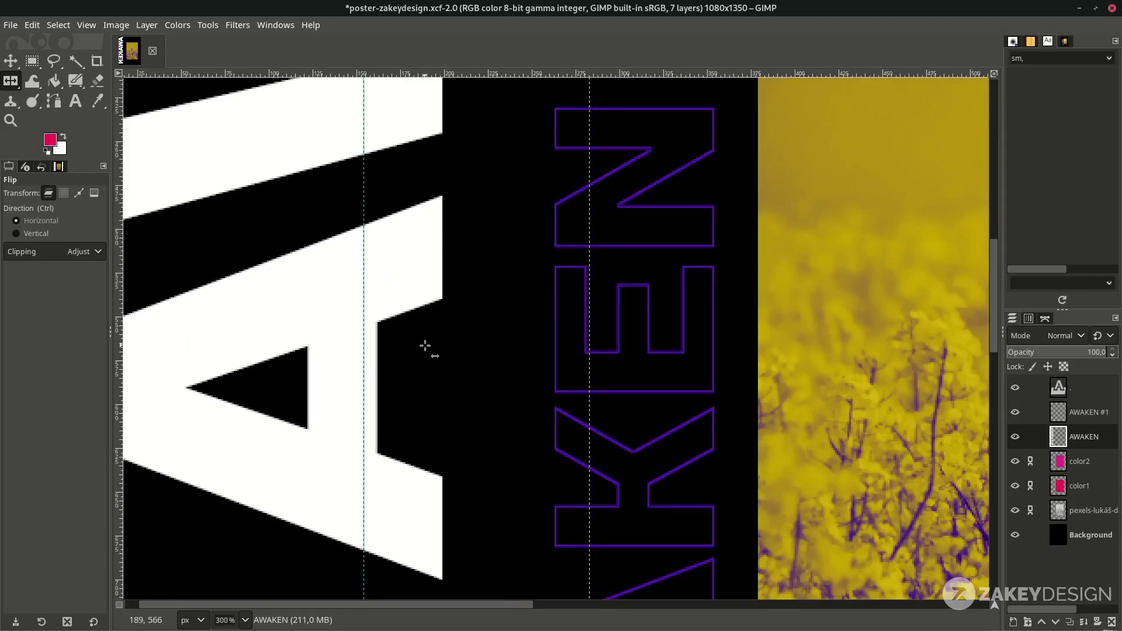
scroll(446, 526, "down", 6)
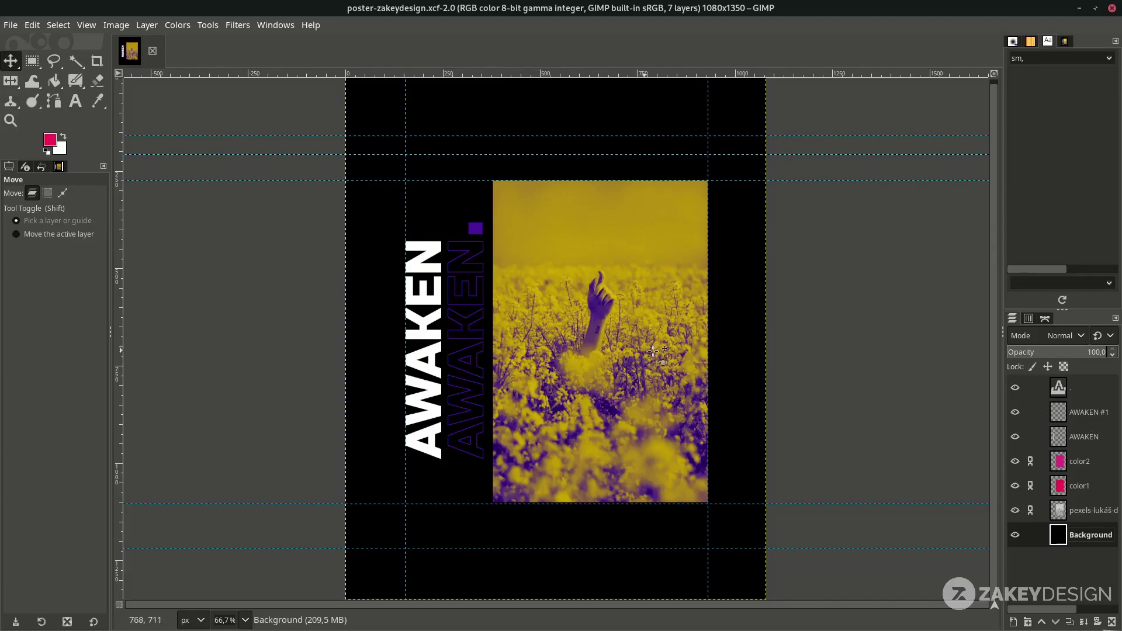
Step: Add white POSTER DESIGN text in Russo One at 22 px above the photo, ending at the right vertical guide, on the uppermost layer
key("t")
left_click(649, 140)
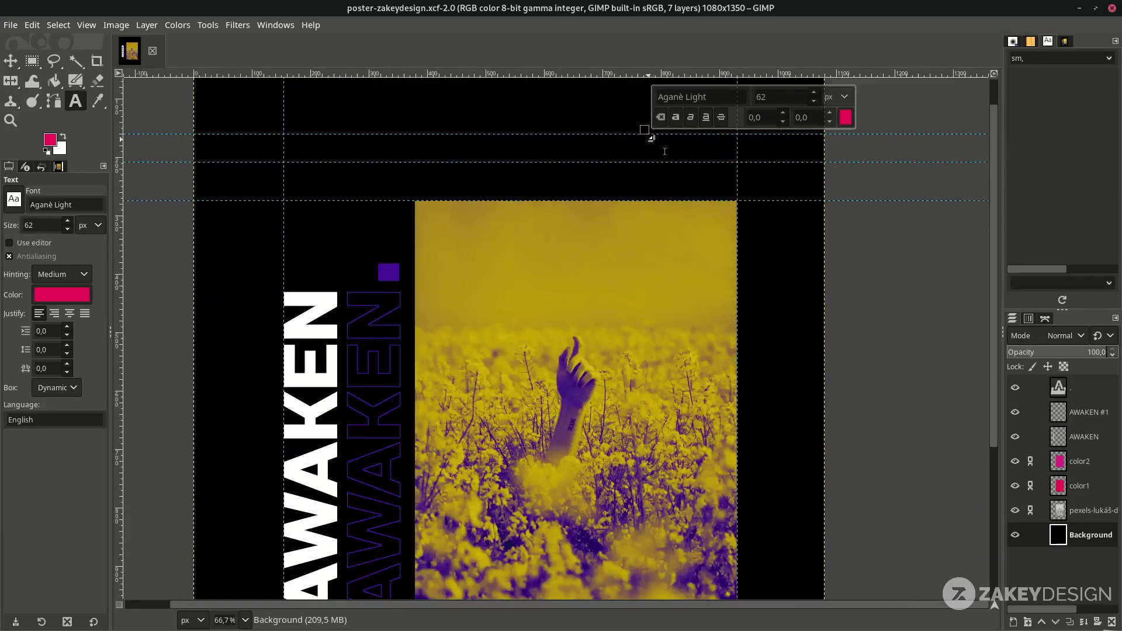
scroll(649, 140, "up", 3)
type("POSTER DESIGN")
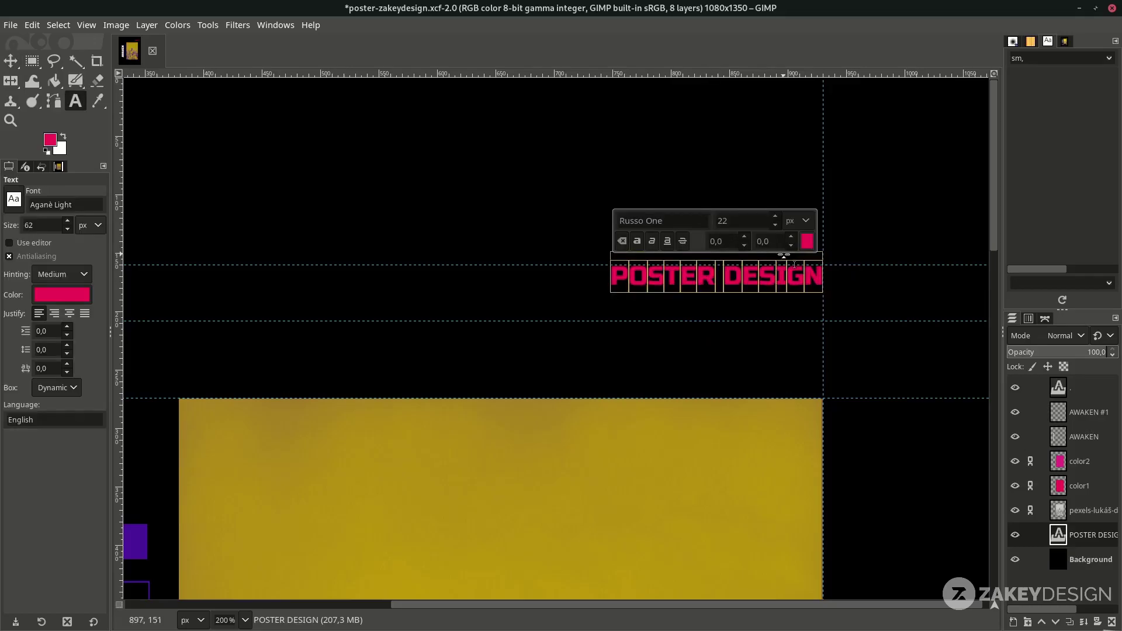
Step: Duplicate the POSTER DESIGN text, place the copy just below it, and change it to a smaller yellow ZAKEY DESIGN line
key("shift+ctrl+d")
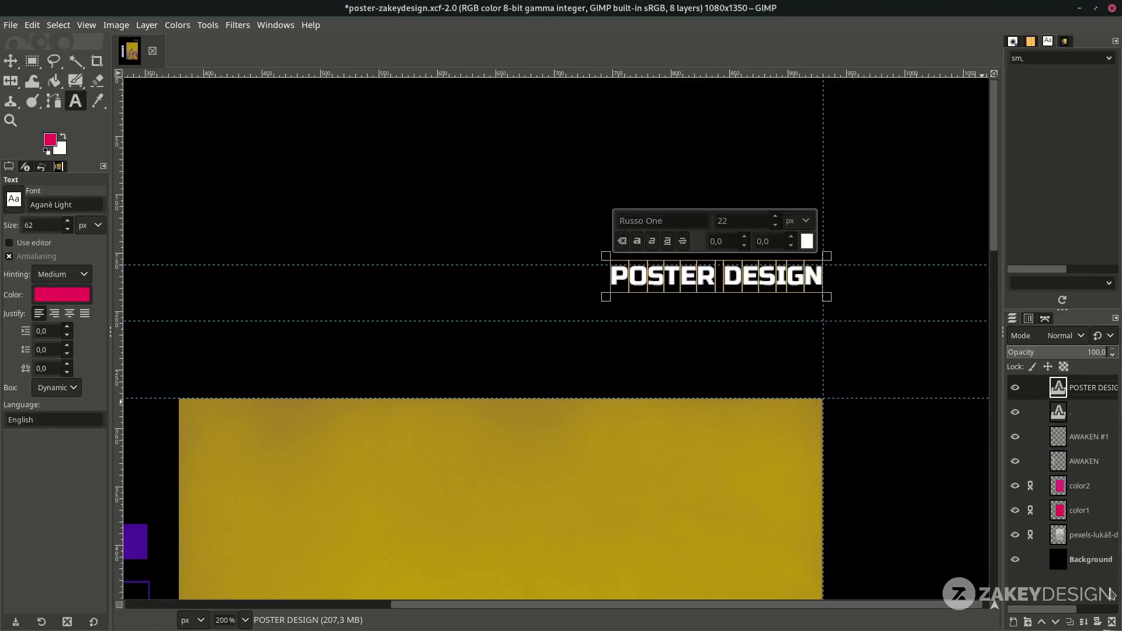
key("m")
left_click_drag(711, 277, 711, 305)
key("t")
left_click(713, 303)
key("ctrl+a")
type("ZAKEY DESIGN")
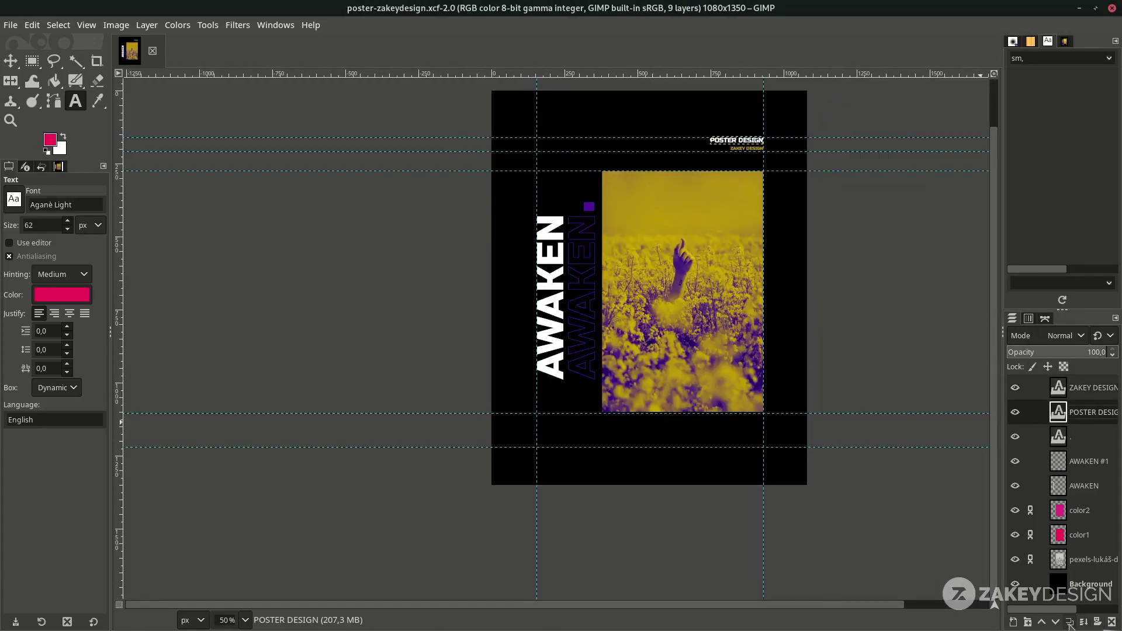
Step: Duplicate the POSTER DESIGN text, move the copy below the vertical AWAKEN lettering, and change its wording to //AWAKEN
key("shift+ctrl+d")
left_click(10, 60)
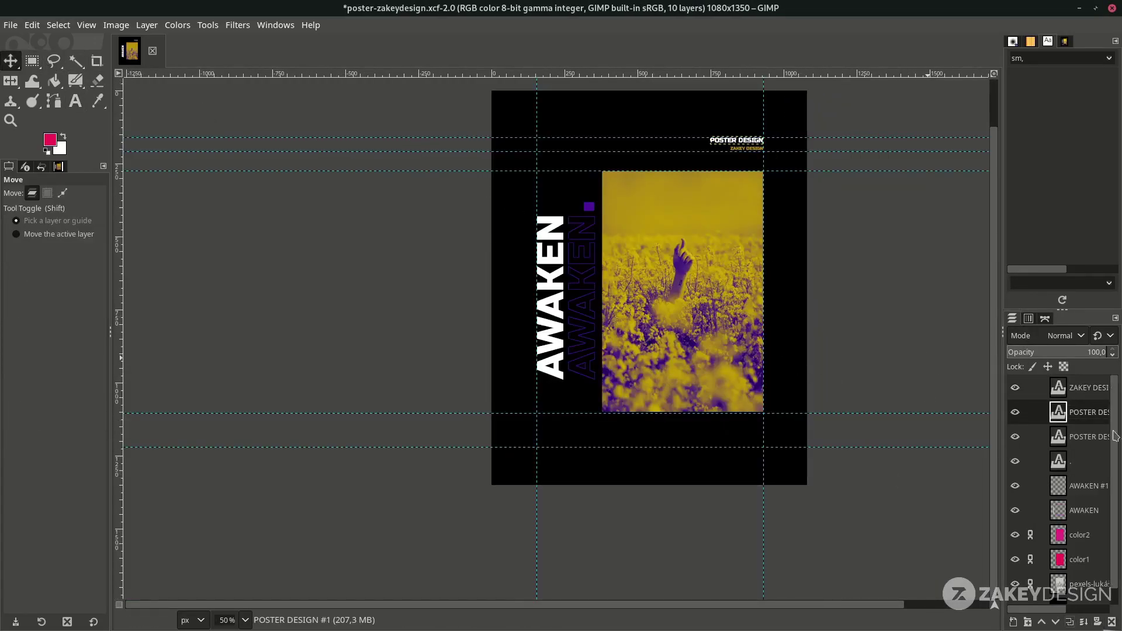
key("1")
left_click_drag(730, 139, 415, 469)
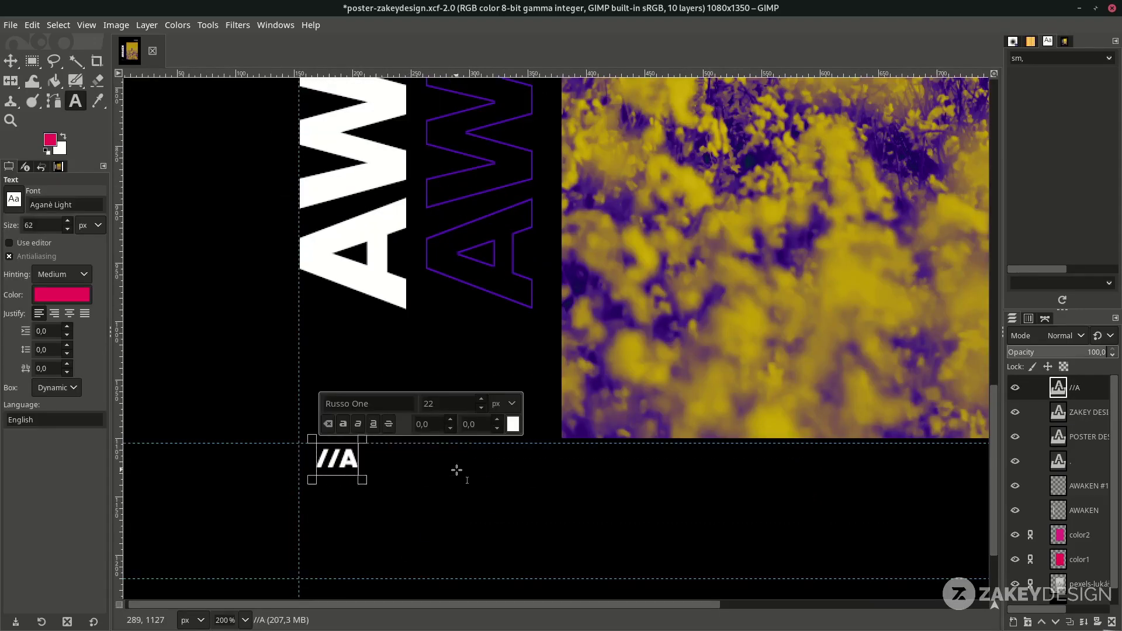
type("WAKEN.")
key("Return")
key("m")
scroll(332, 317, "down", 3)
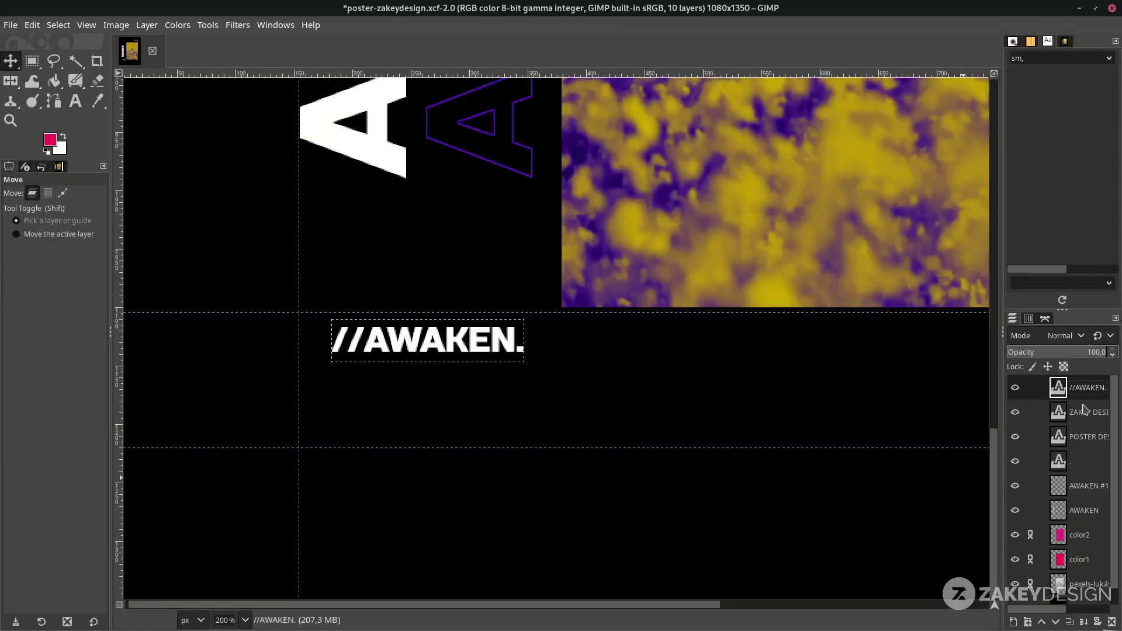
Step: Create a transparent layer named rectangle below the //AWAKEN. layer and select a 199 × 50 px area around that text
left_click(332, 317)
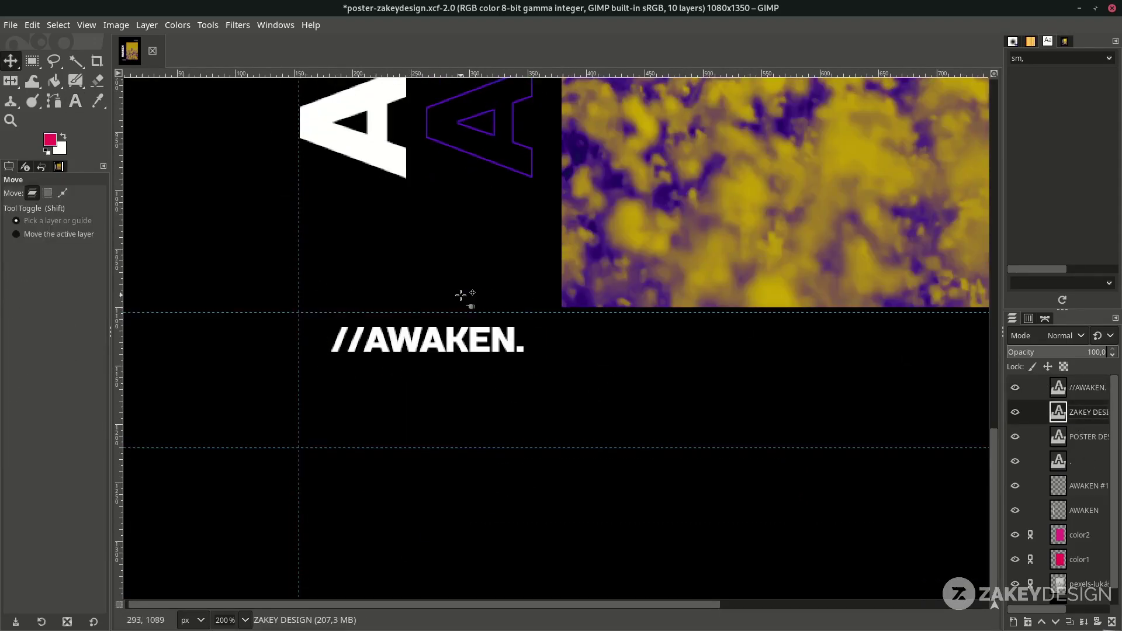
left_click(1015, 621)
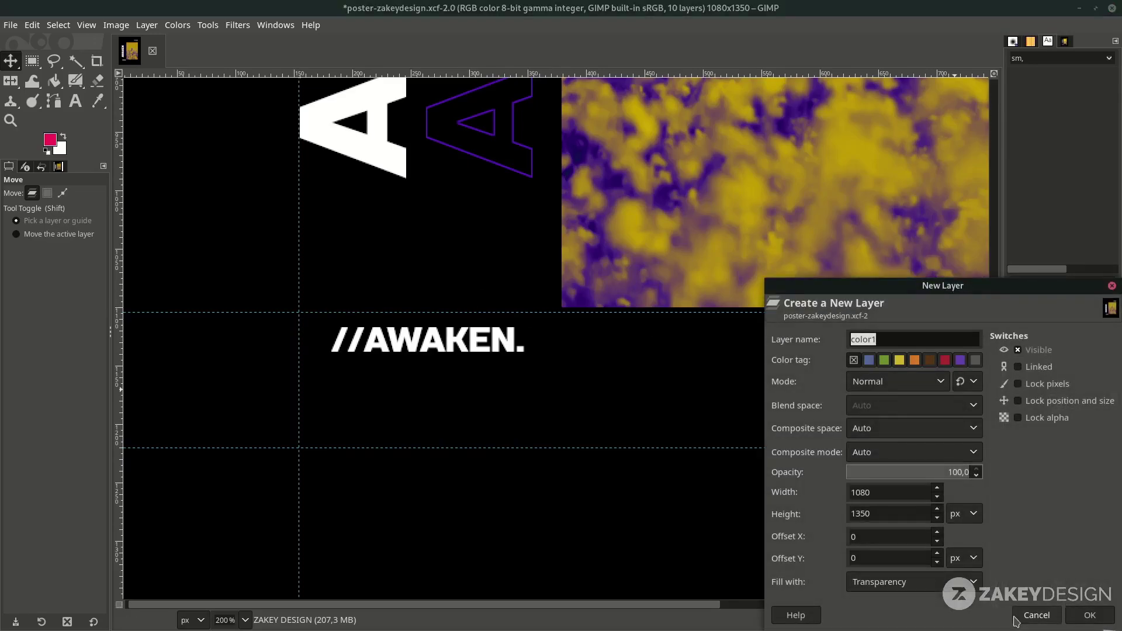
type("RE")
type("ctangle")
key("Return")
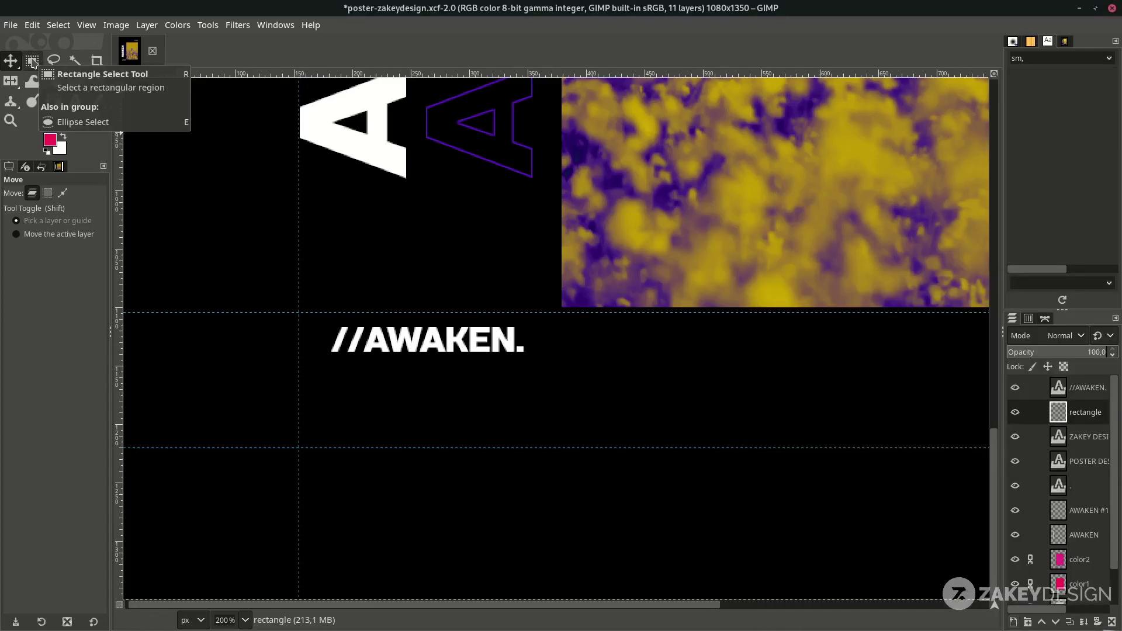
left_click(32, 60)
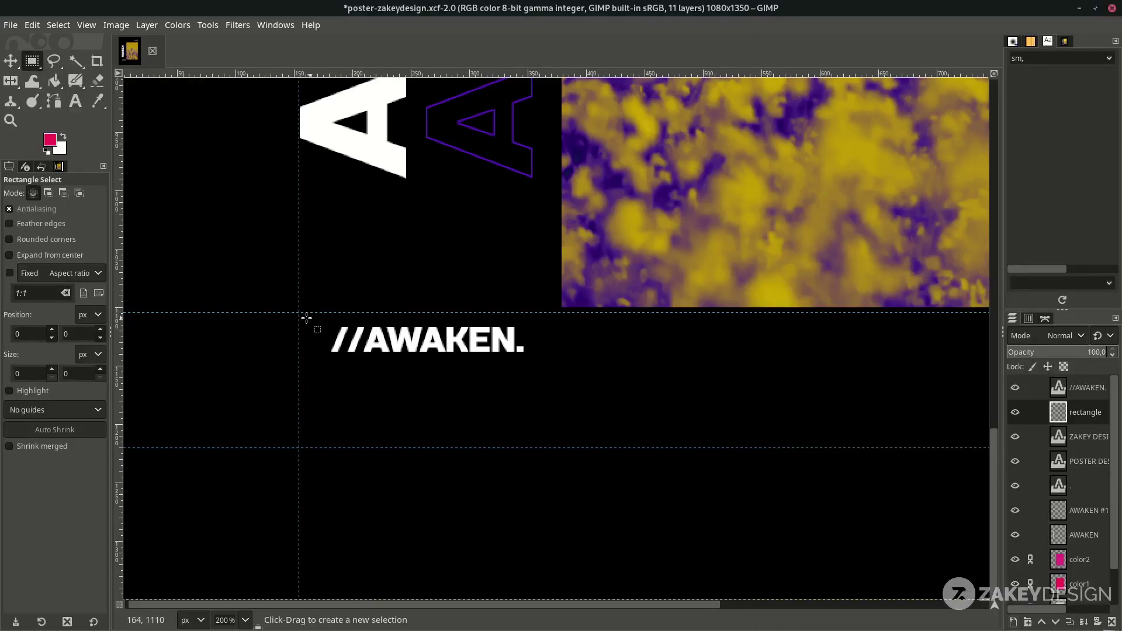
left_click_drag(309, 313, 541, 370)
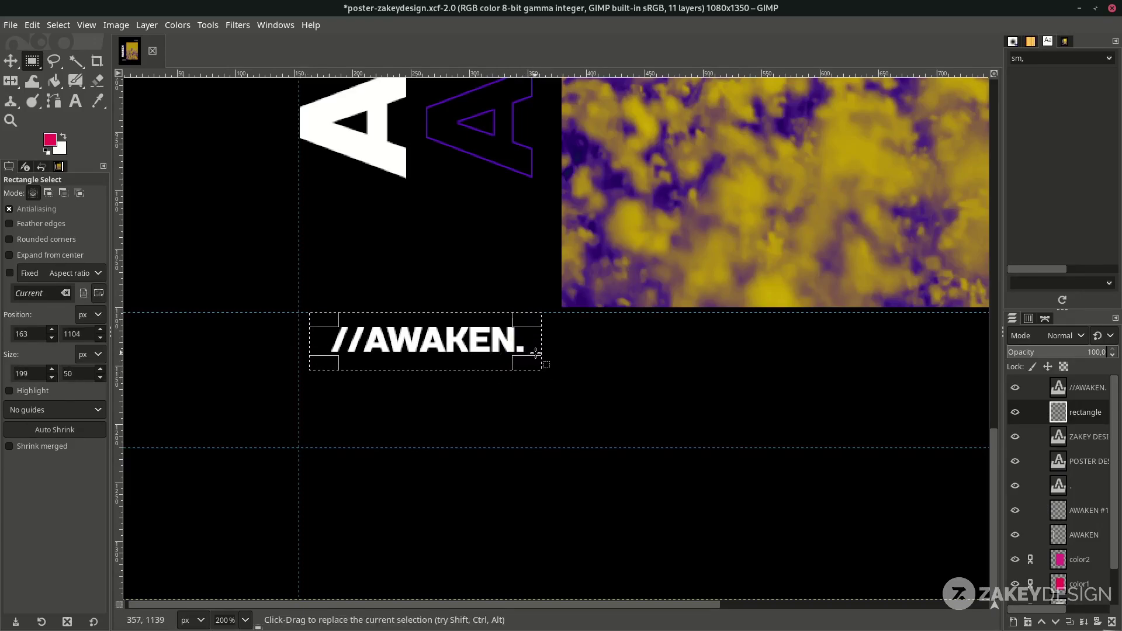
Step: Stroke the selection around //AWAKEN. with a solid white 2 px line and clear the selection
left_click(64, 138)
left_click(31, 24)
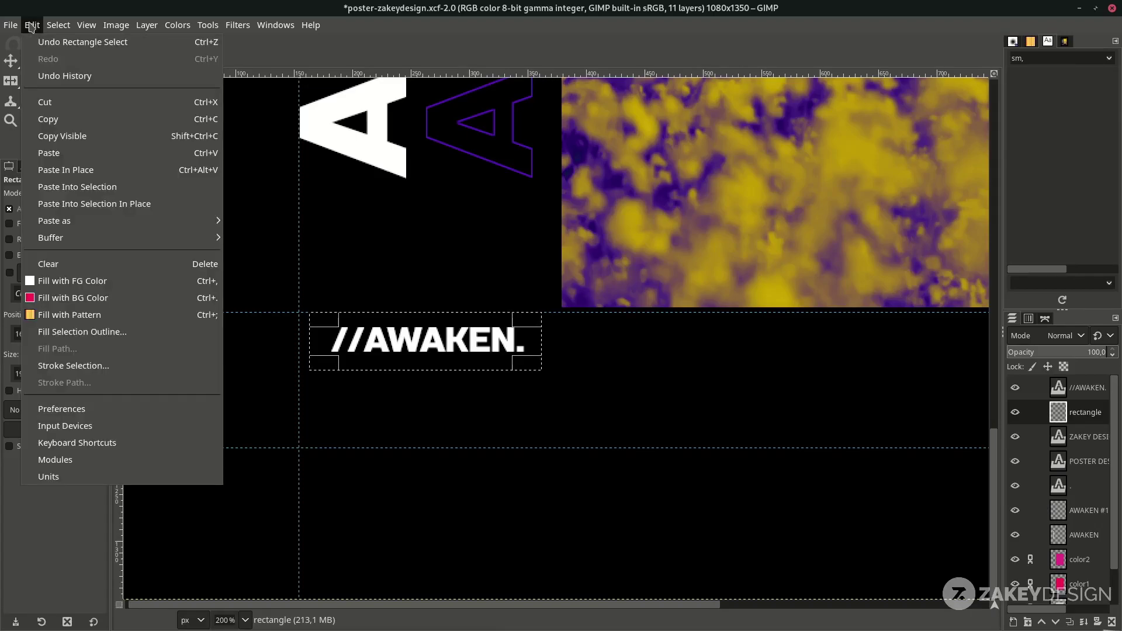
left_click(93, 367)
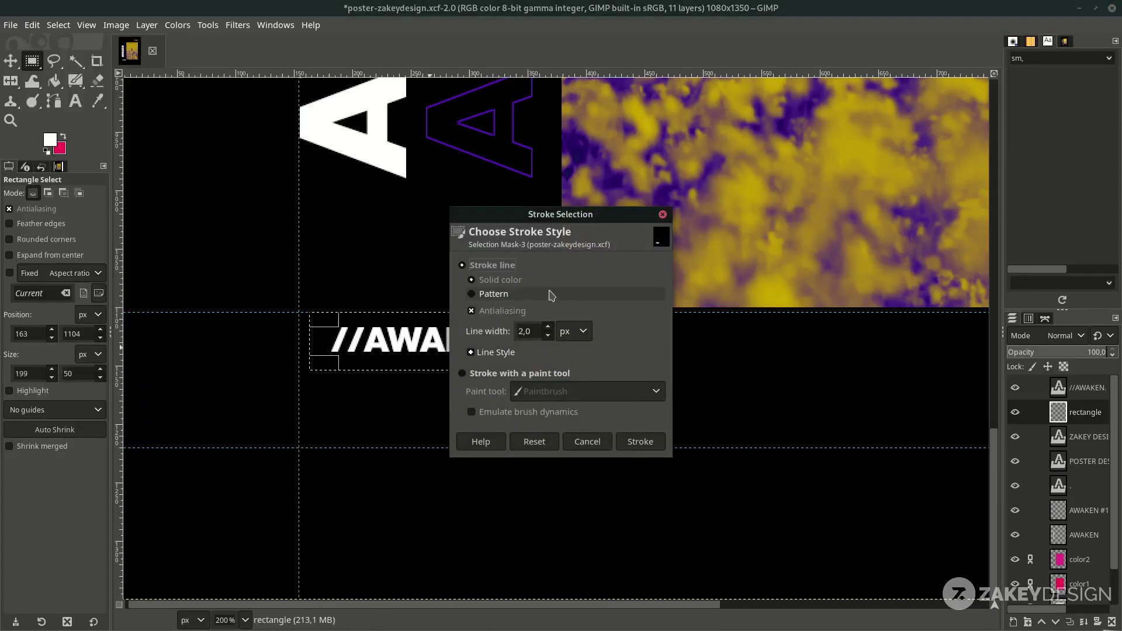
left_click(641, 443)
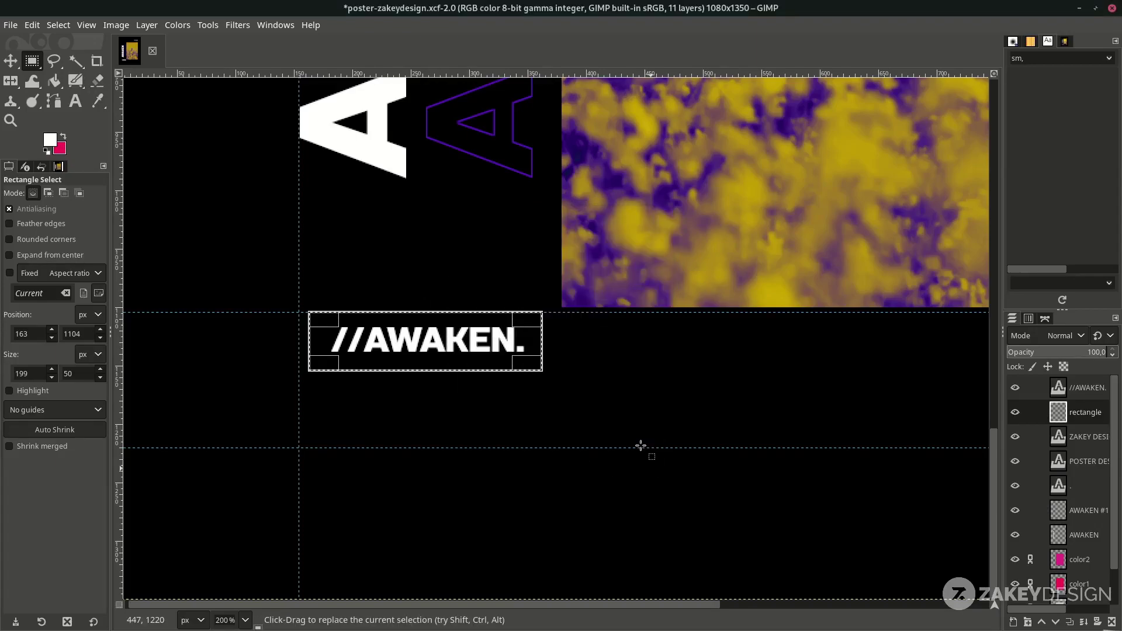
key("m")
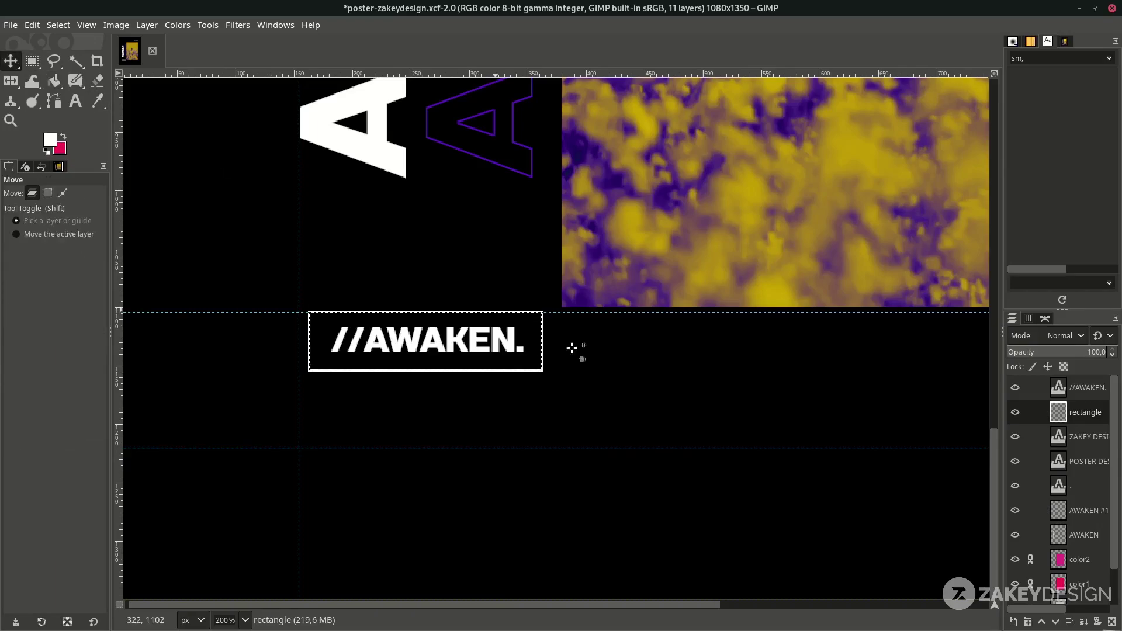
left_click(63, 25)
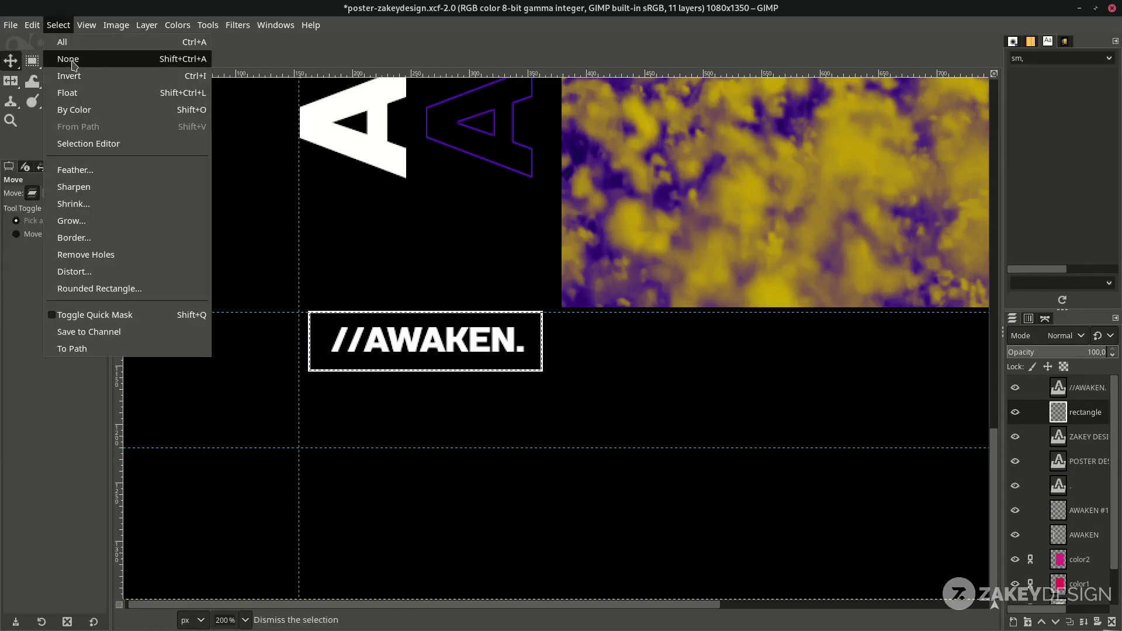
left_click(68, 59)
Step: Create a layer named rectangle gradient and select a strip 202 × 15 px just below the //AWAKEN. frame
key("minus")
key("r")
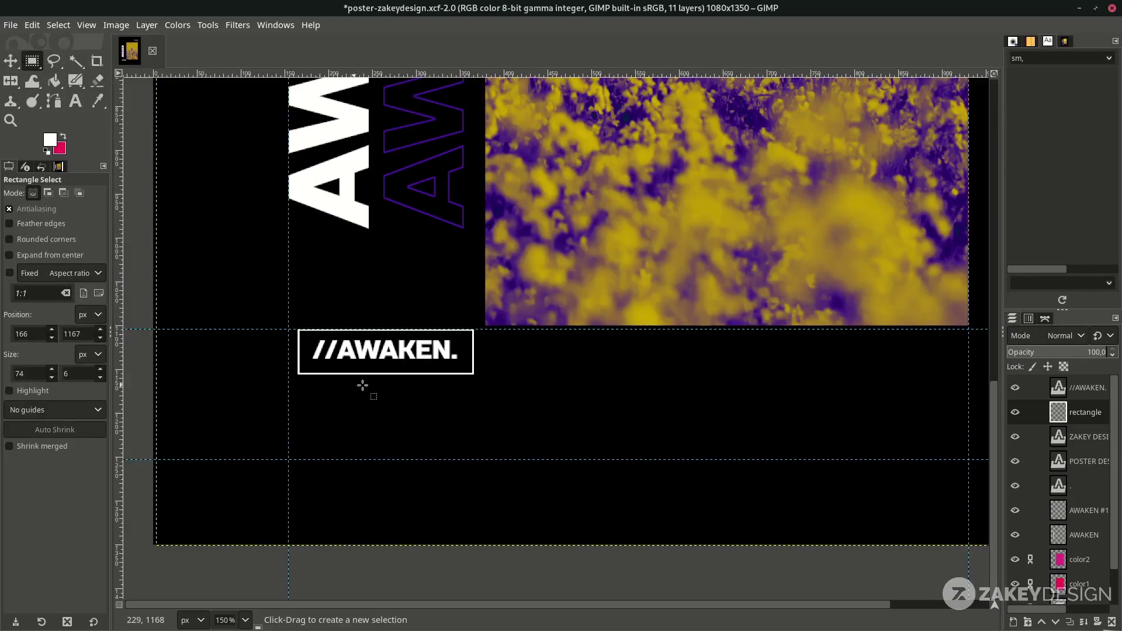
left_click(1012, 623)
key("End")
type("gradient")
key("Return")
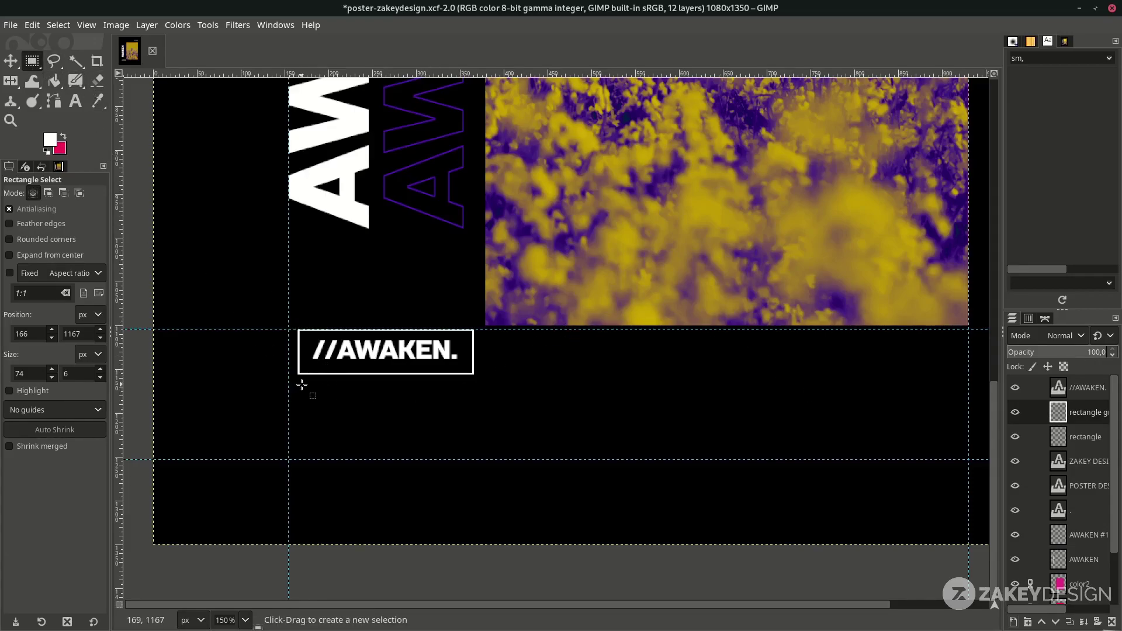
left_click_drag(299, 385, 436, 398)
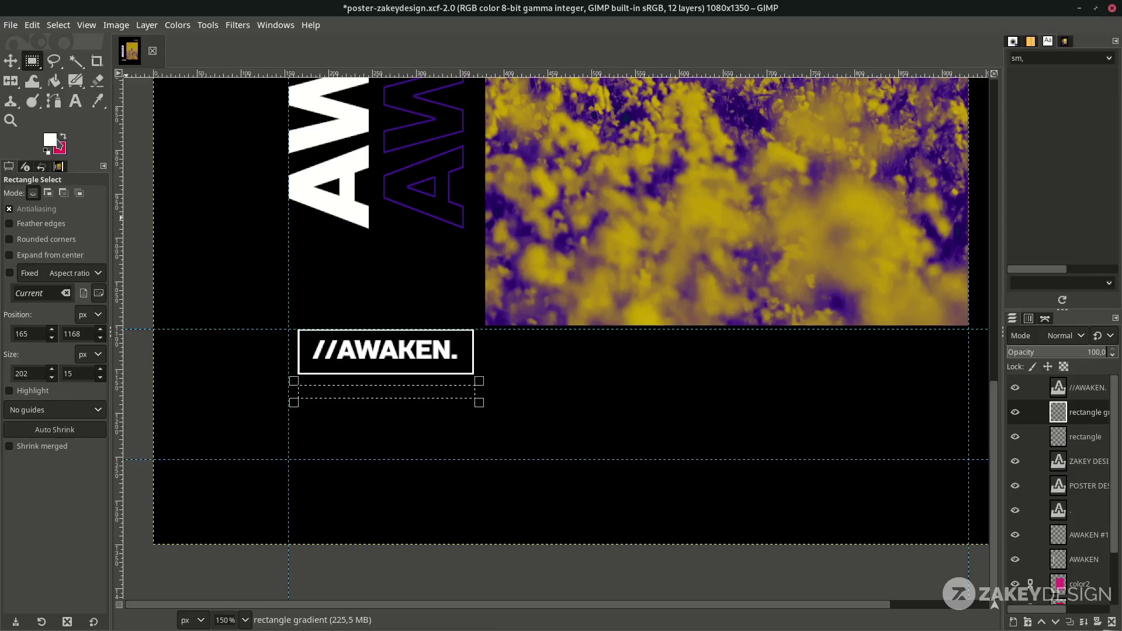
Step: Set the foreground color to orange f79a1e and the background color to the purple used earlier
scroll(646, 264, "down", 2, "ctrl")
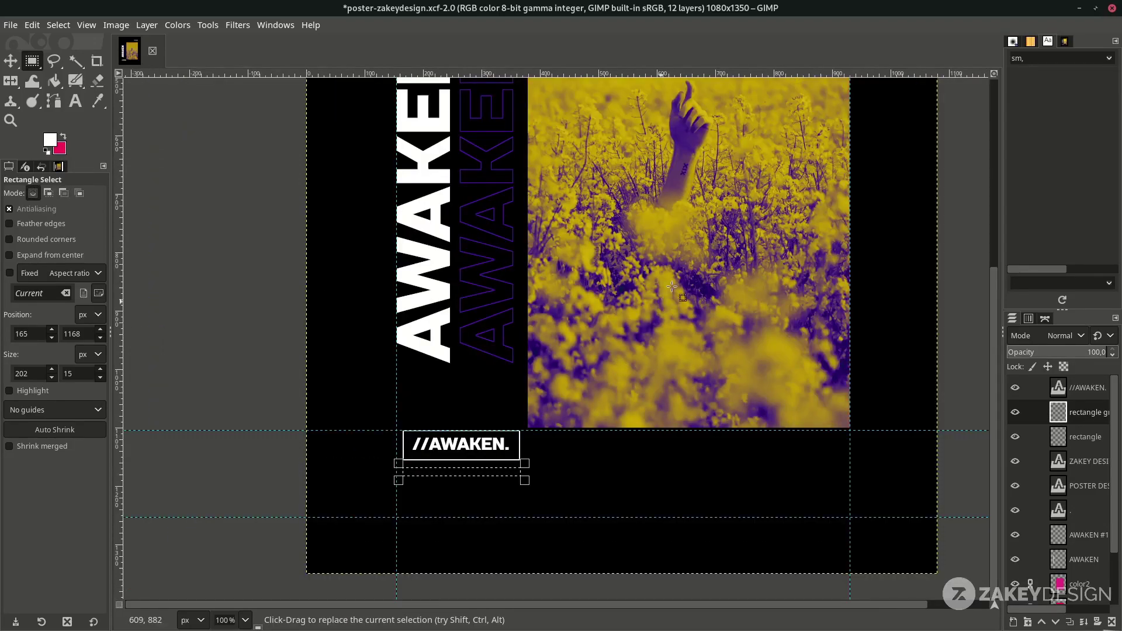
left_click(50, 140)
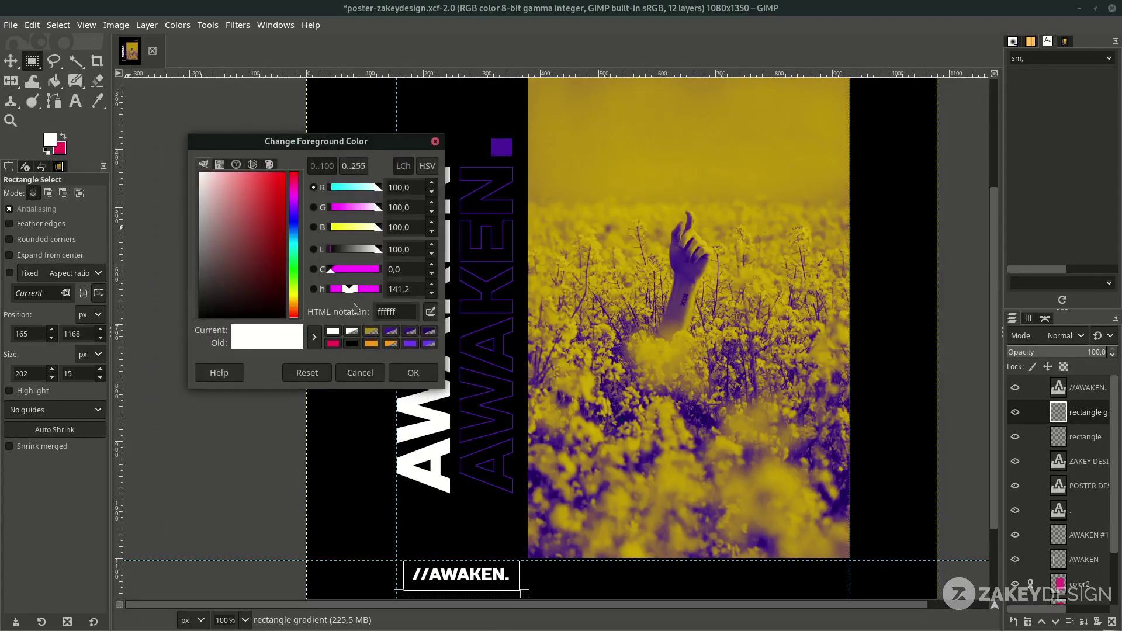
left_click(410, 343)
left_click(412, 375)
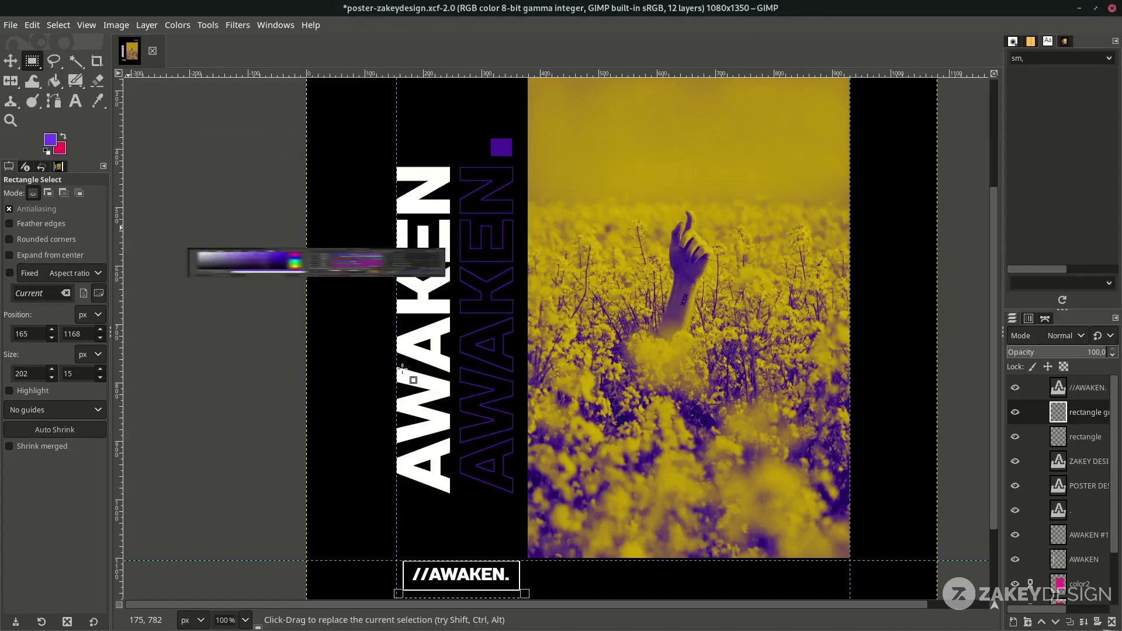
left_click(52, 141)
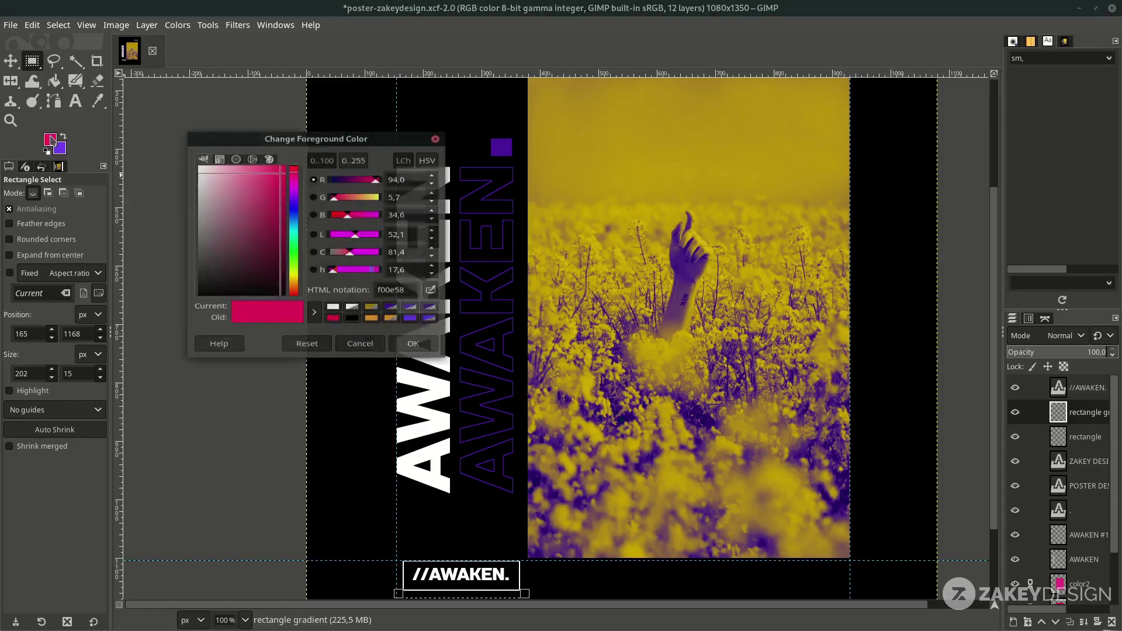
left_click(371, 328)
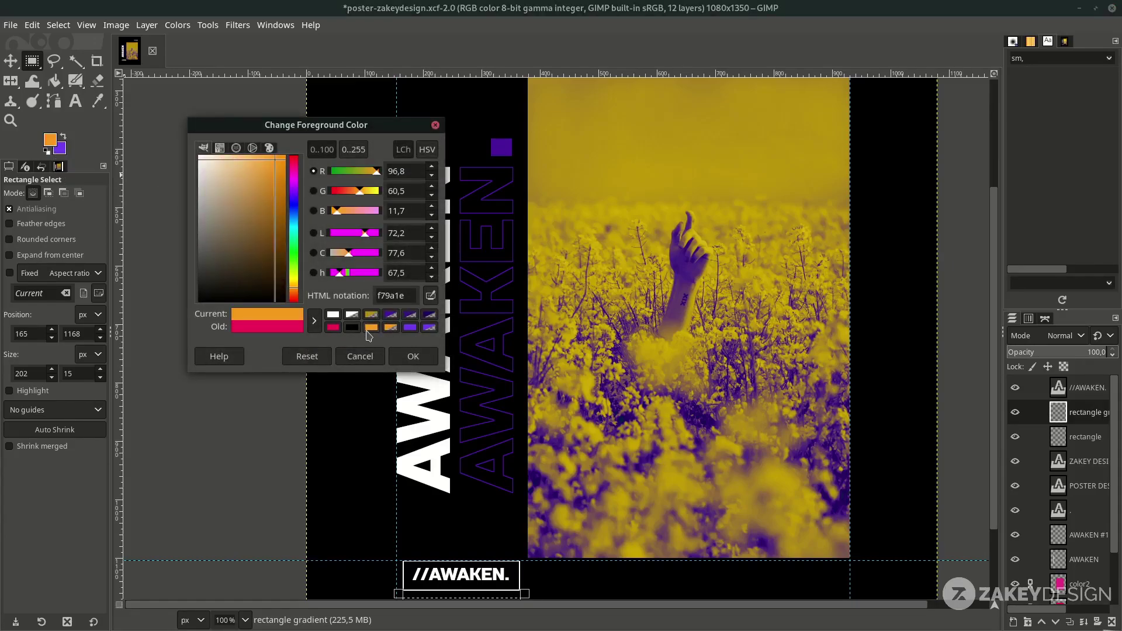
left_click(410, 356)
Step: Fill the selected strip below the //AWAKEN. frame with a horizontal linear gradient from orange to purple and clear the selection
scroll(293, 306, "up", 1)
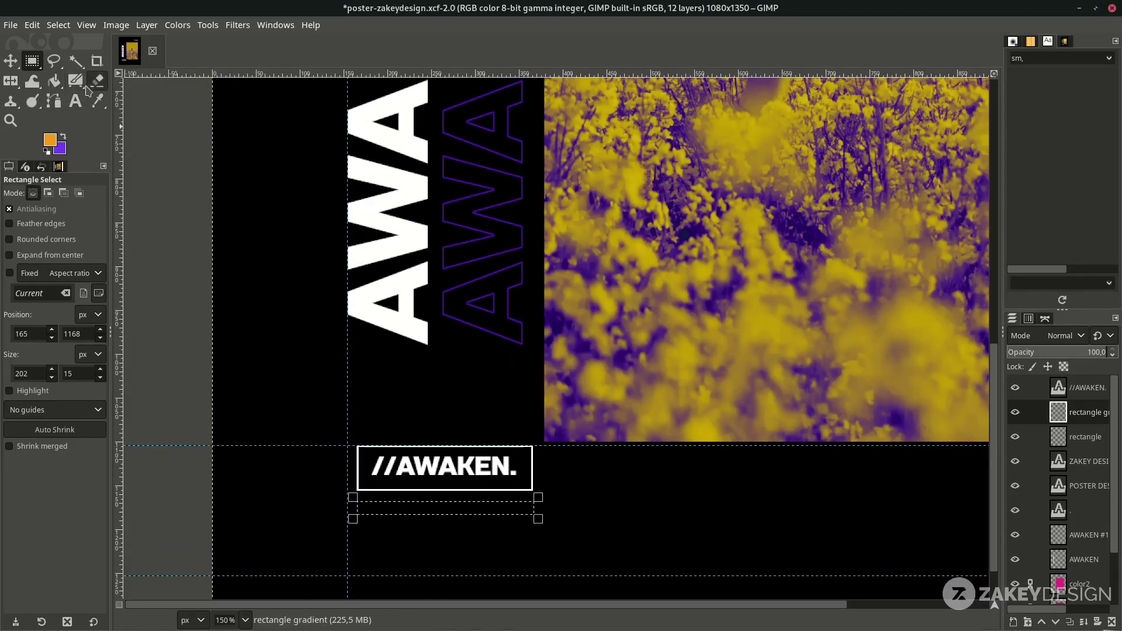
key("g")
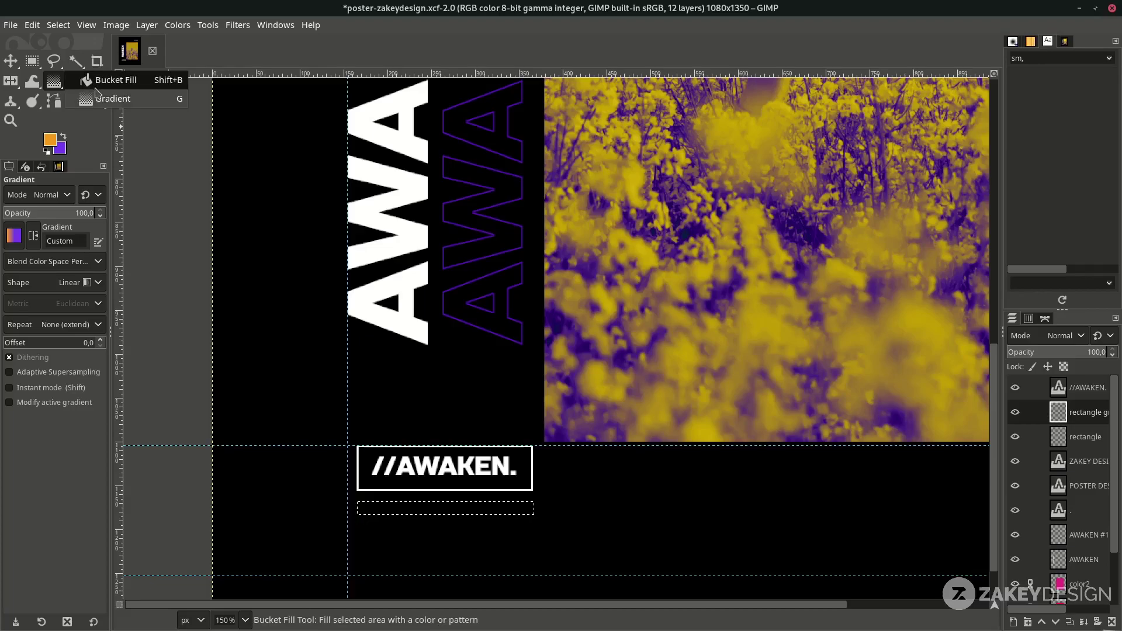
left_click(61, 282)
left_click(61, 283)
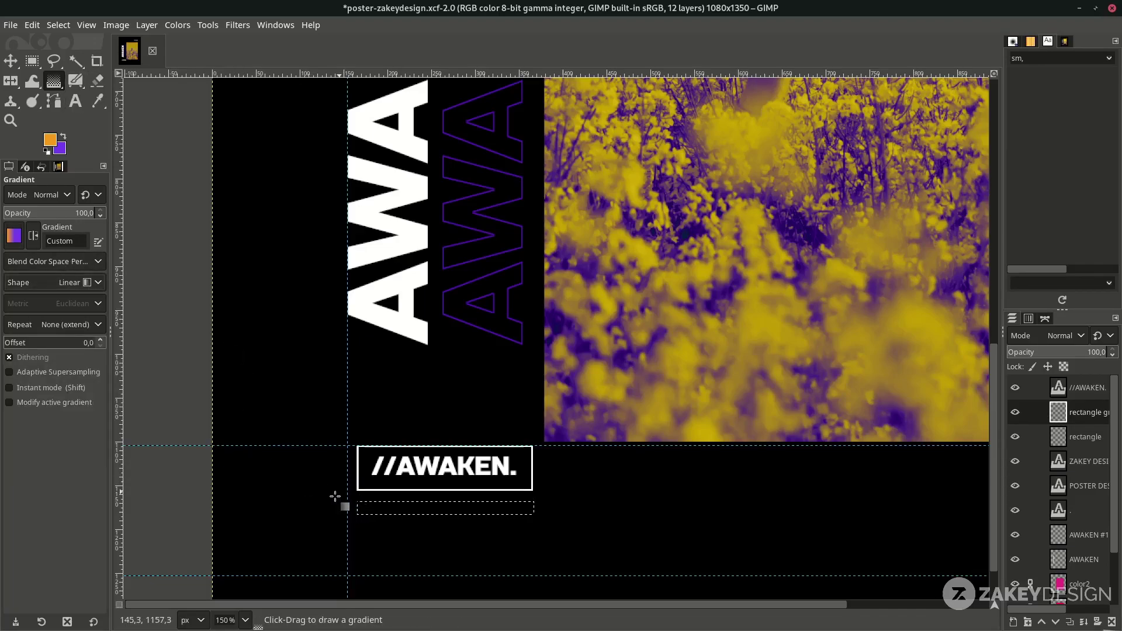
left_click_drag(348, 510, 572, 506)
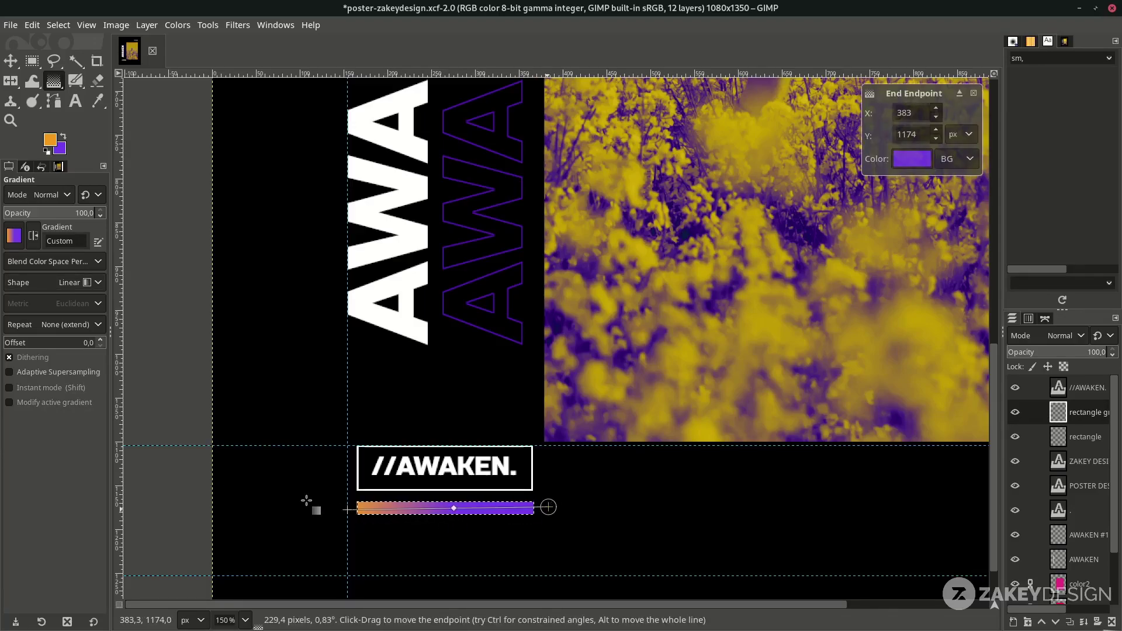
left_click_drag(348, 510, 356, 514)
left_click_drag(548, 506, 493, 508)
left_click_drag(374, 510, 373, 505)
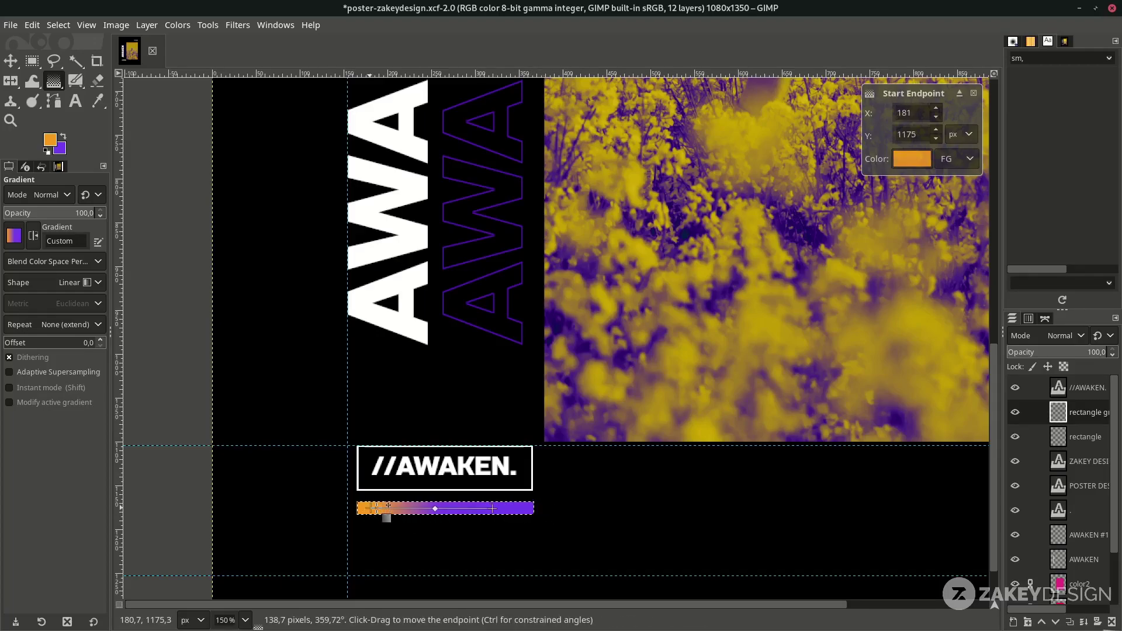
key("Return")
key("1")
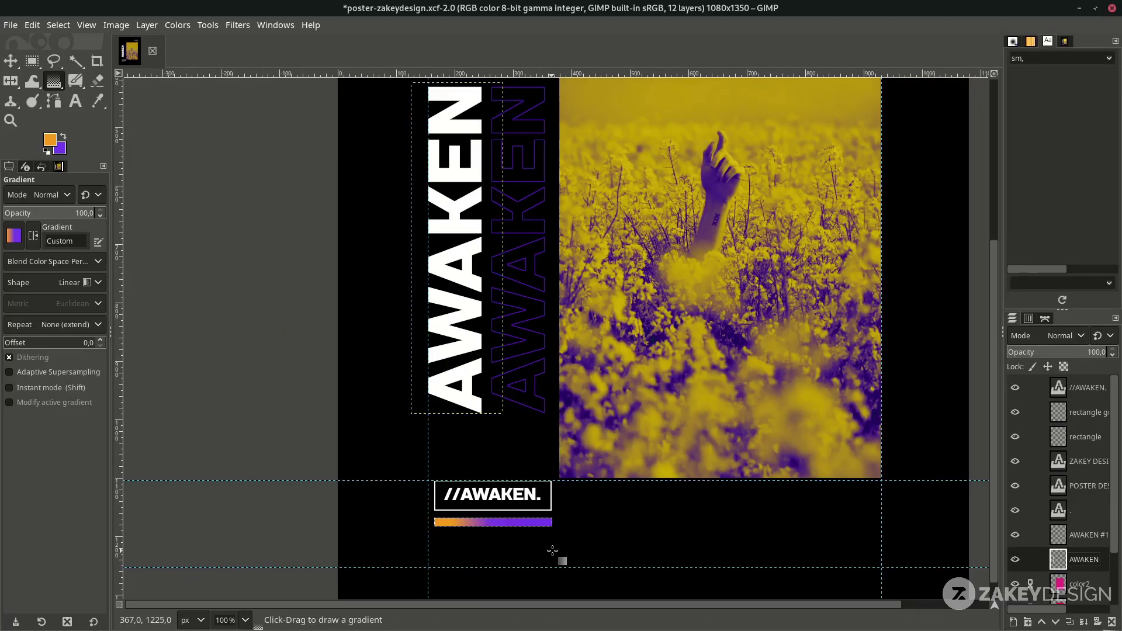
left_click(59, 24)
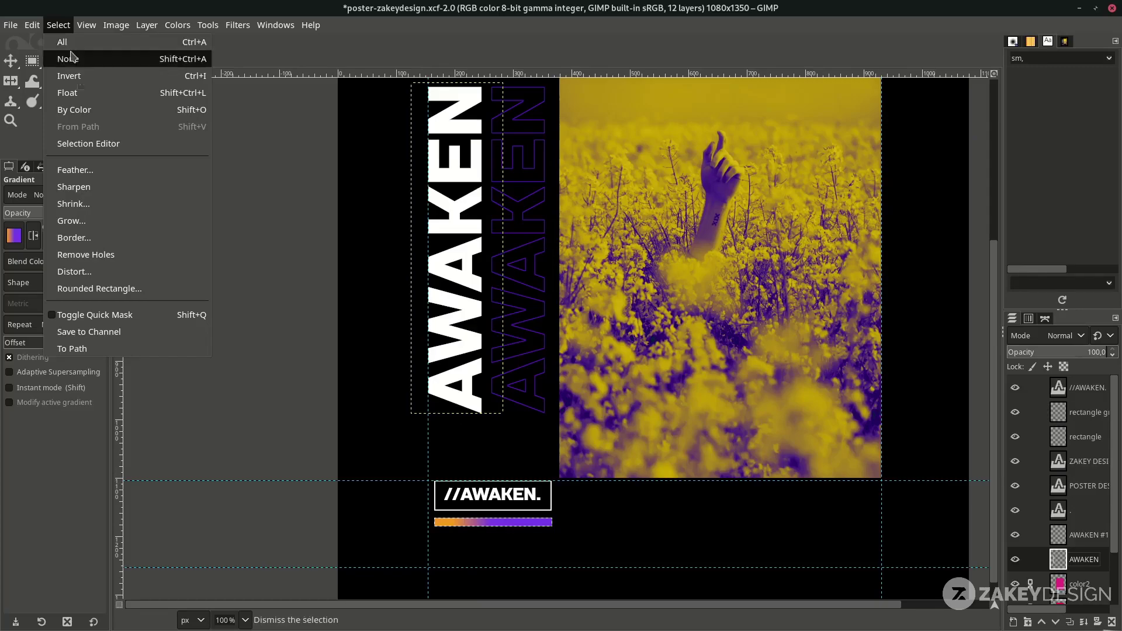
left_click(68, 58)
Step: Write "Cause to become awake or conscious; to make someone experience a feeling or emotion, to stop sleeping or to make someone stop sleeping." in 11px Russo One
left_click(5, 61)
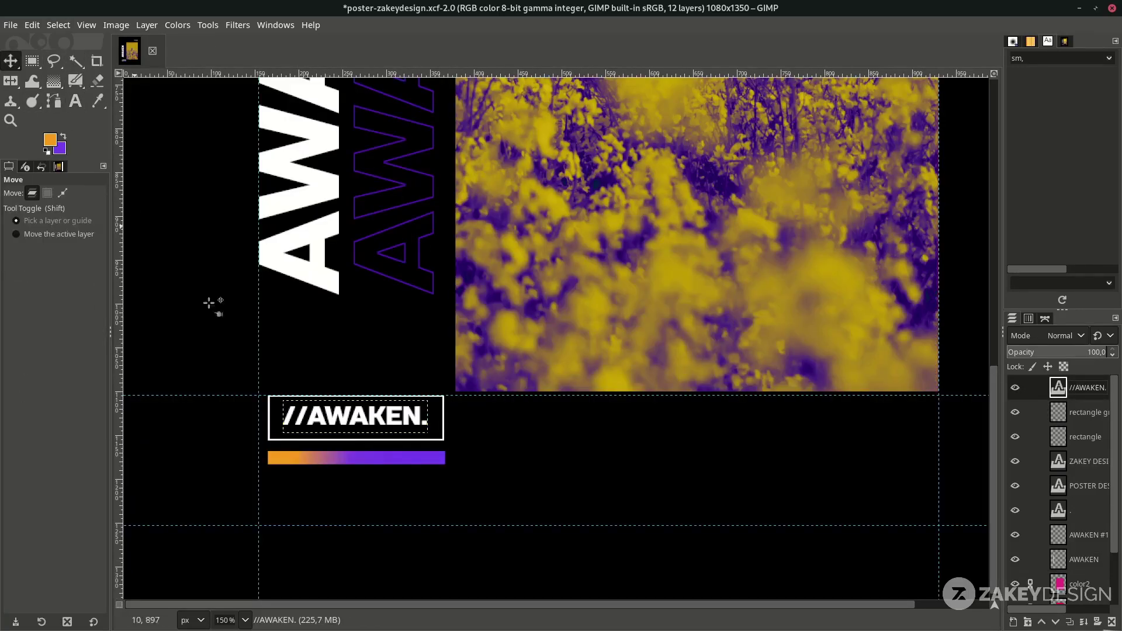
key("t")
left_click(275, 484)
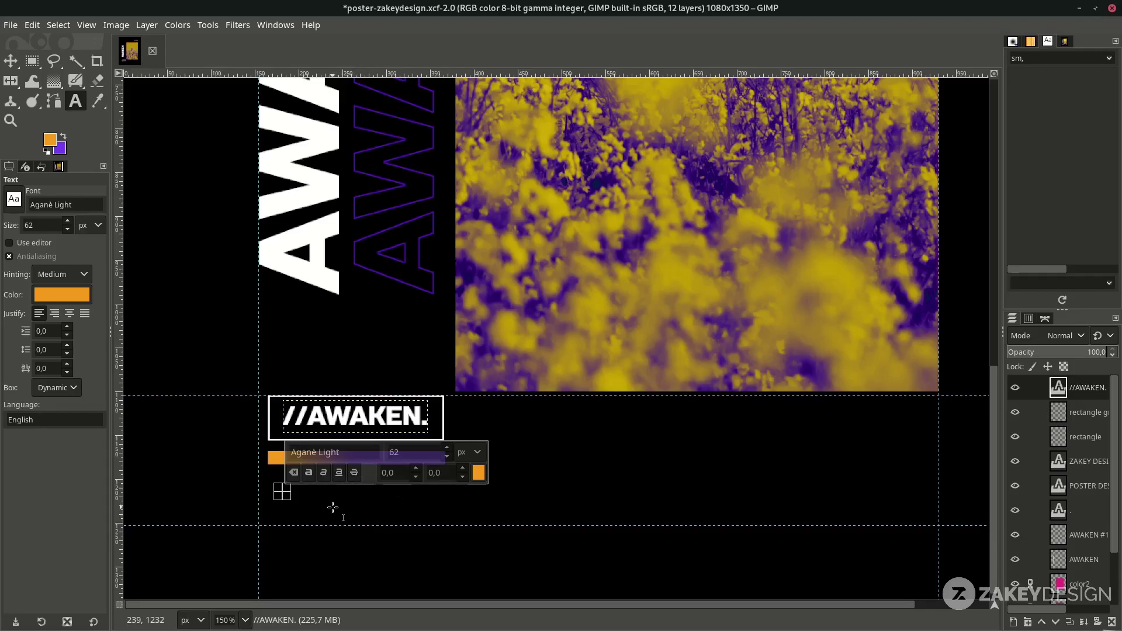
type("Cause to become awake or conscious; to make someone experience a feeling or emotion,  to stop sleeping or to make someone stop sleeping.")
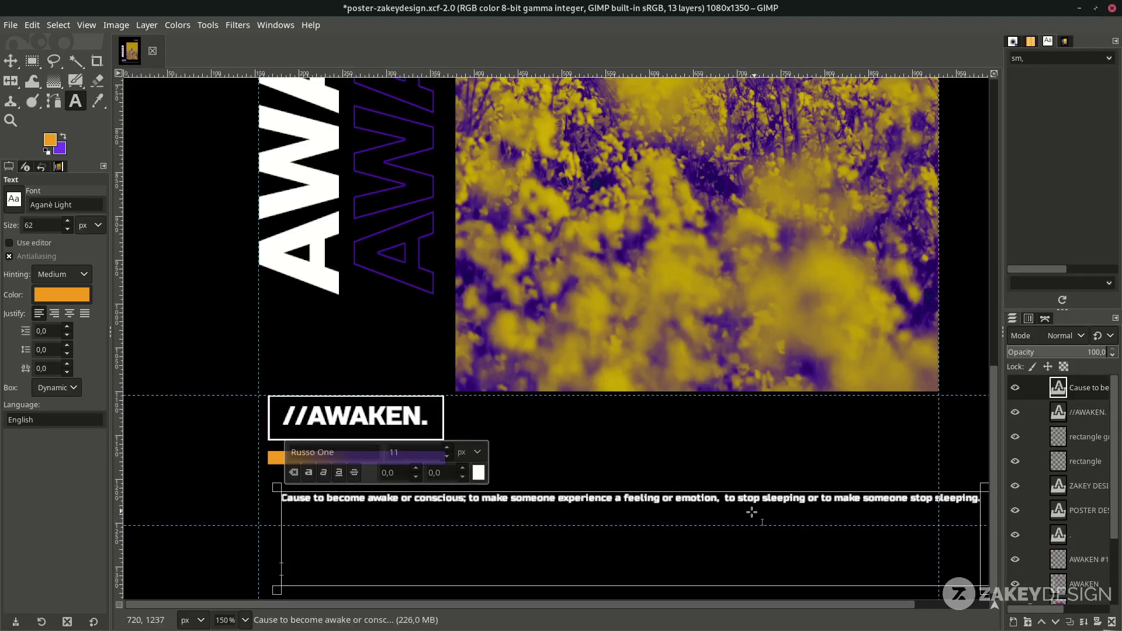
Step: Break the white caption into two lines after "emotion," and place it just below the gradient strip, aligned with its left edge
key("Return")
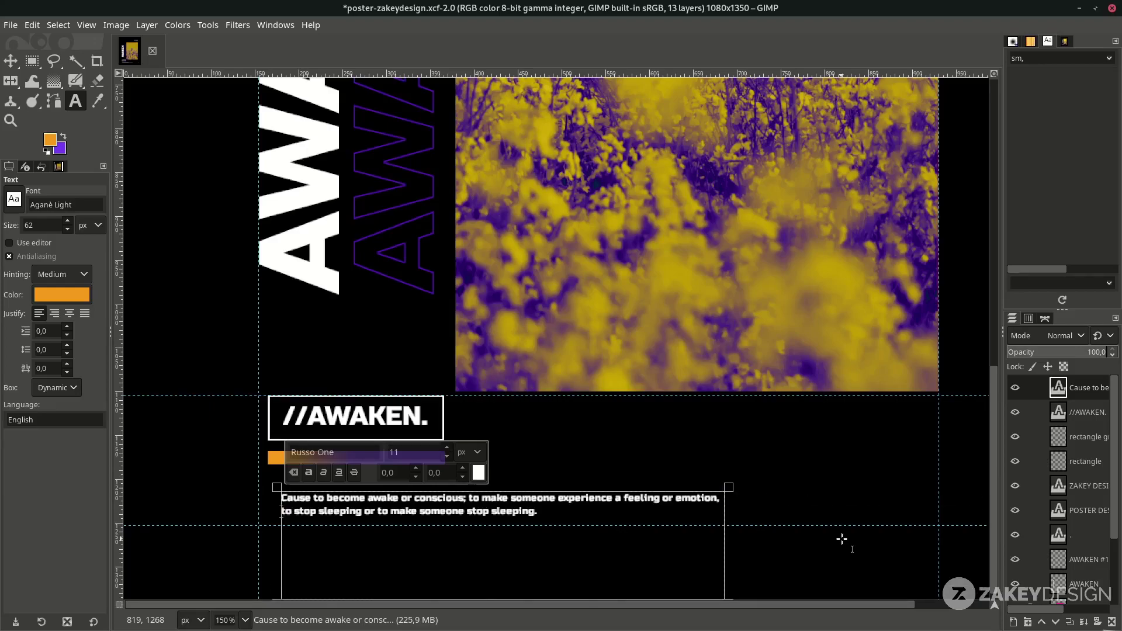
key("m")
left_click_drag(489, 499, 477, 480)
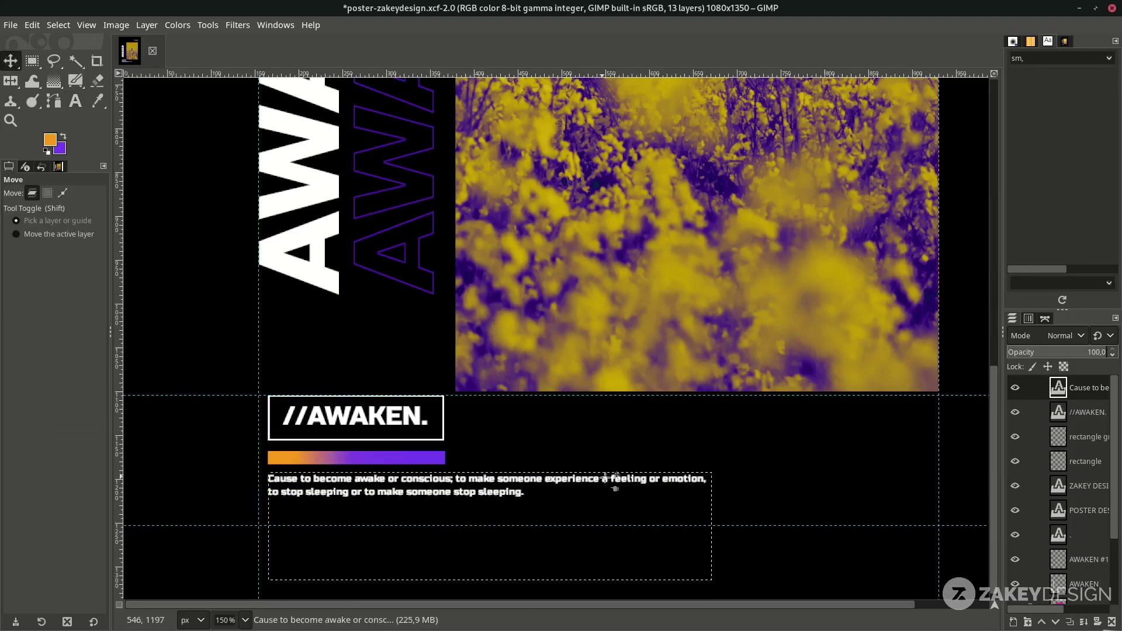
Step: Place the rectangle layer directly below the //AWAKEN. layer, link the two, and move the framed label slightly down toward the gradient strip
scroll(613, 489, "down", 3)
scroll(427, 476, "up", 4)
scroll(430, 479, "down", 3)
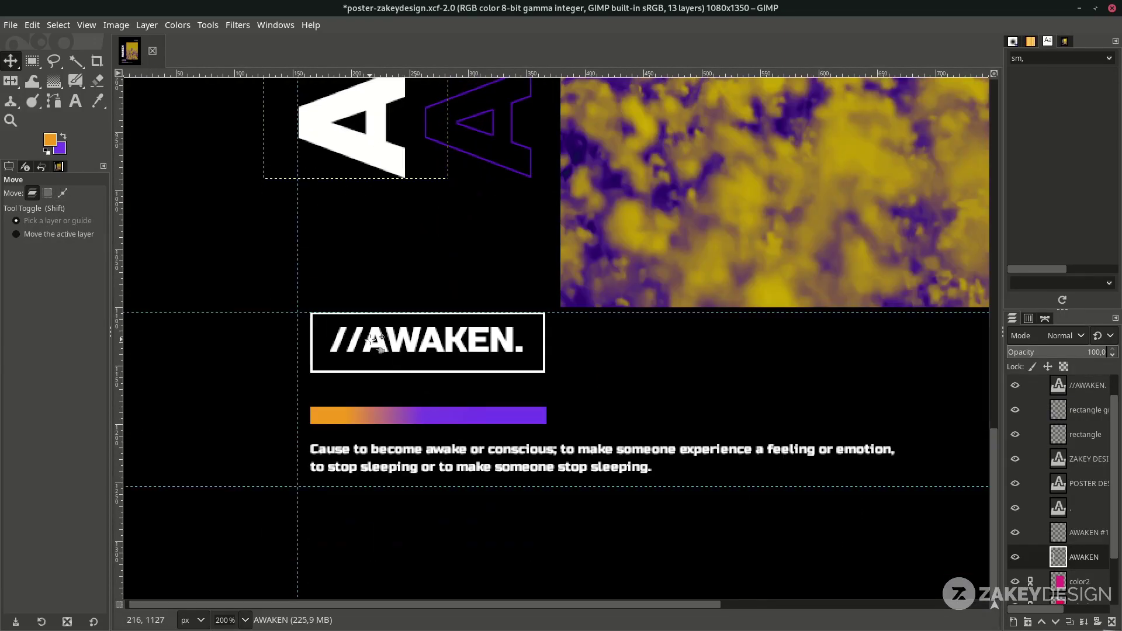
scroll(1027, 528, "down", 2)
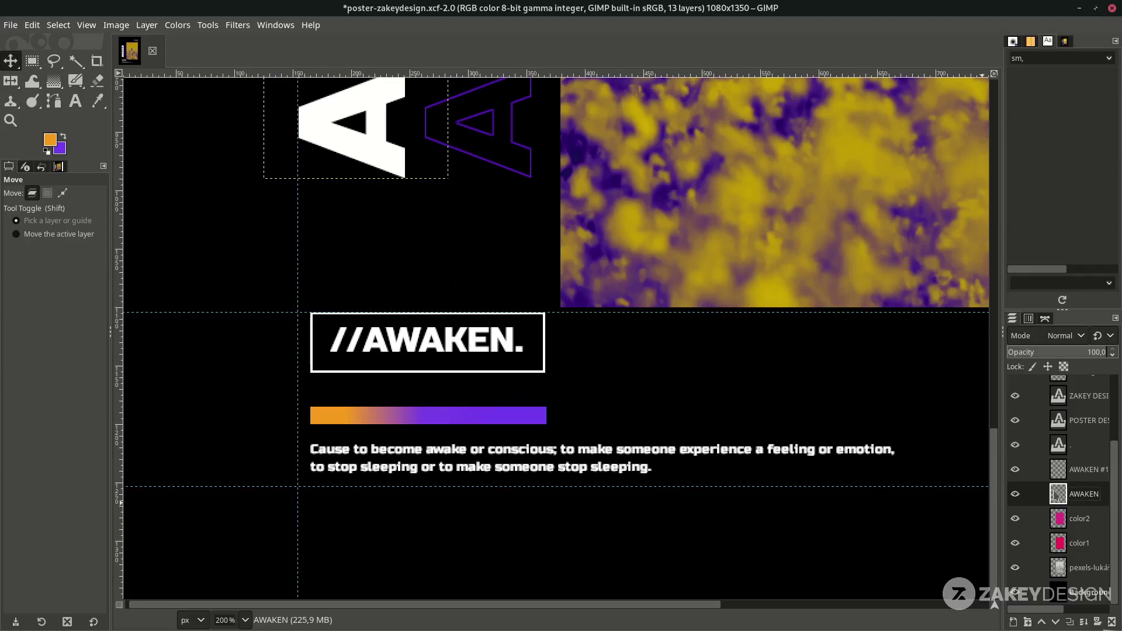
scroll(1055, 493, "up", 3)
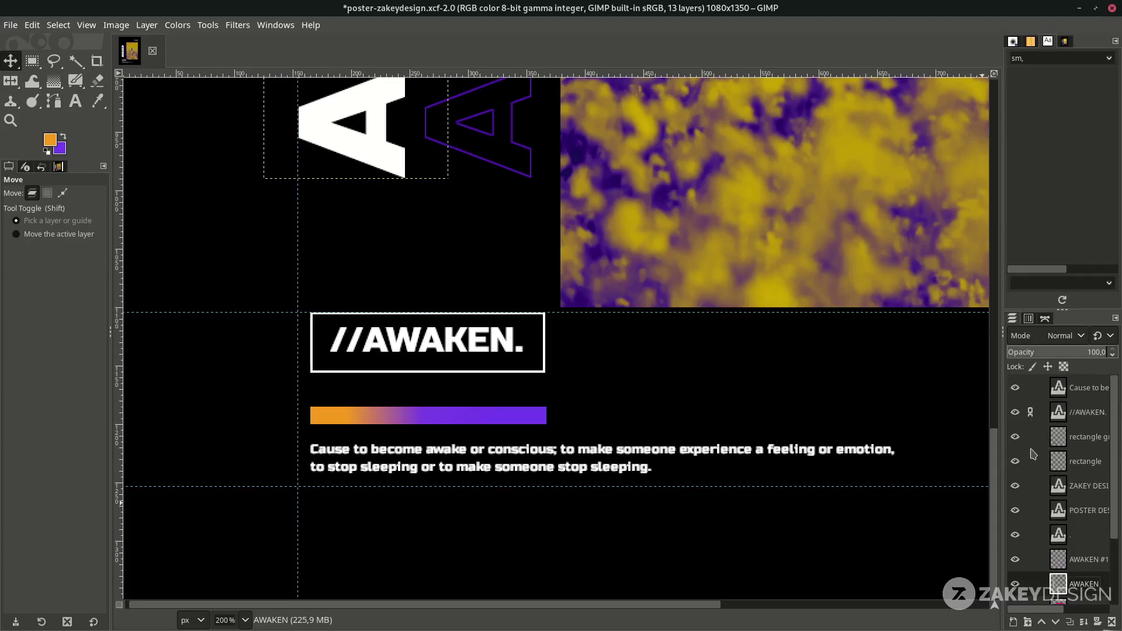
left_click_drag(1059, 462, 1040, 438)
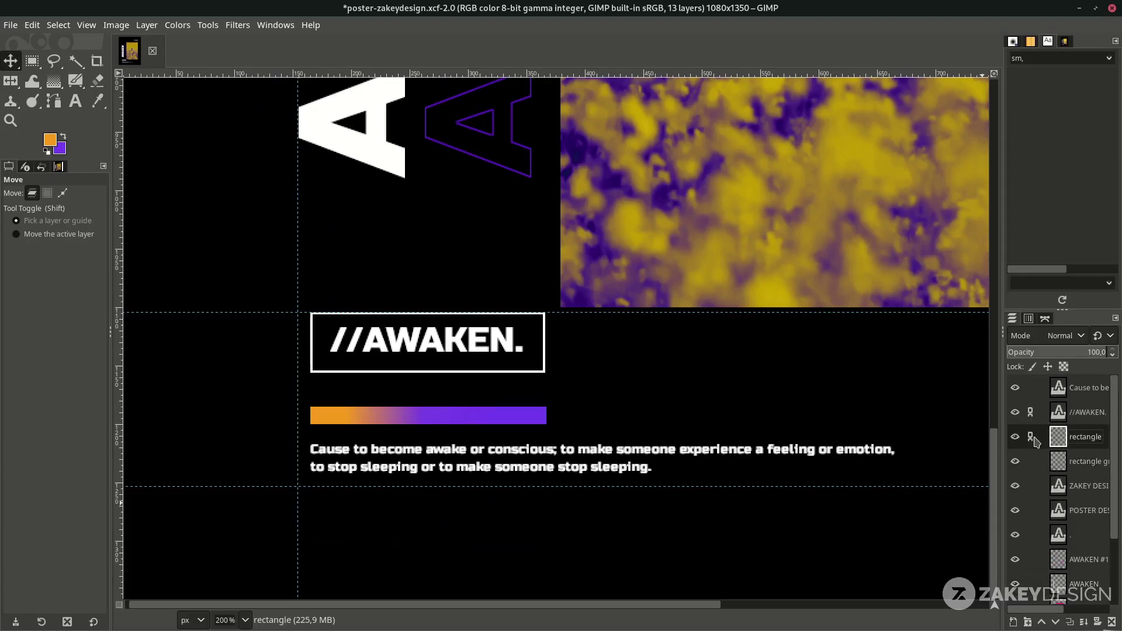
left_click_drag(453, 346, 458, 358)
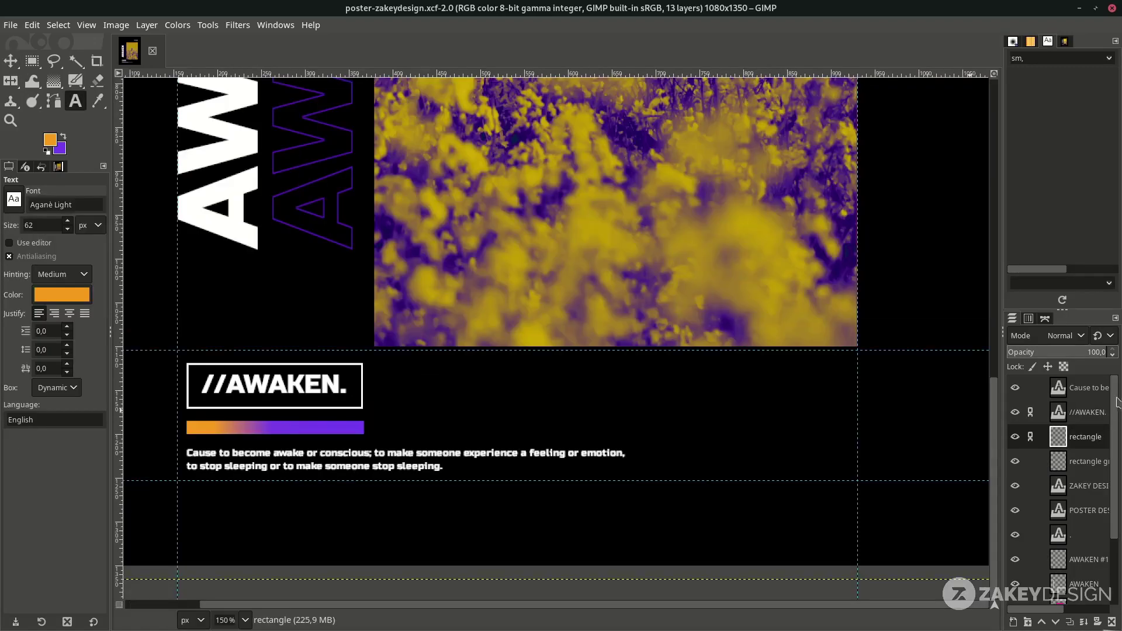
Step: Add the text 433 below the photo's right part, on its own layer above the caption, in Anton at 100 px
left_click(1087, 412)
left_click(1086, 387)
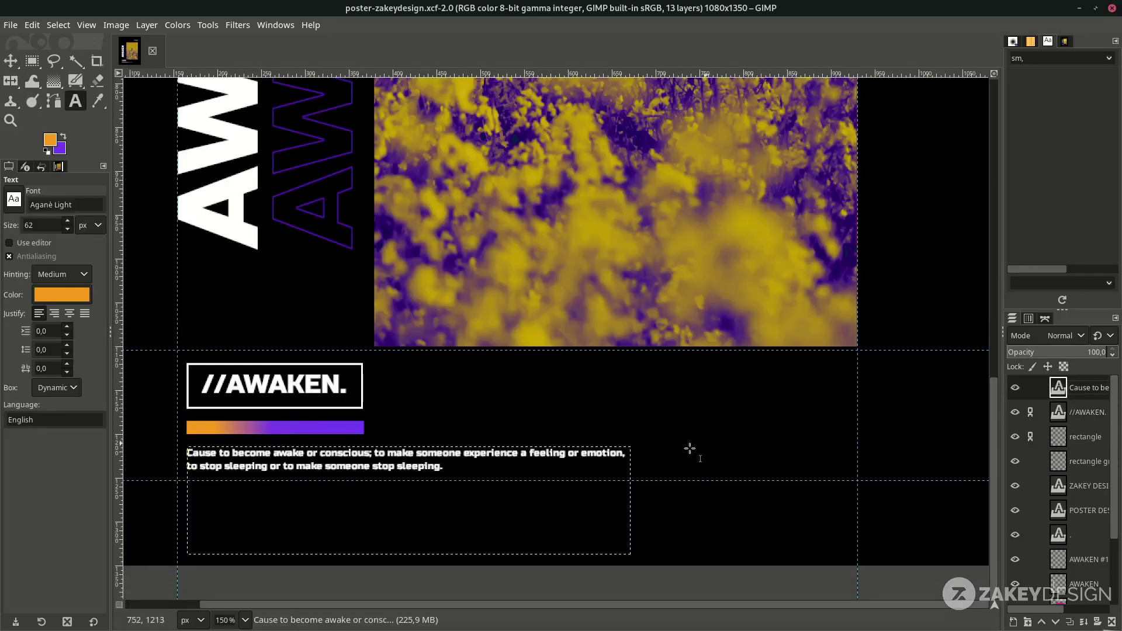
left_click(689, 405)
type("433")
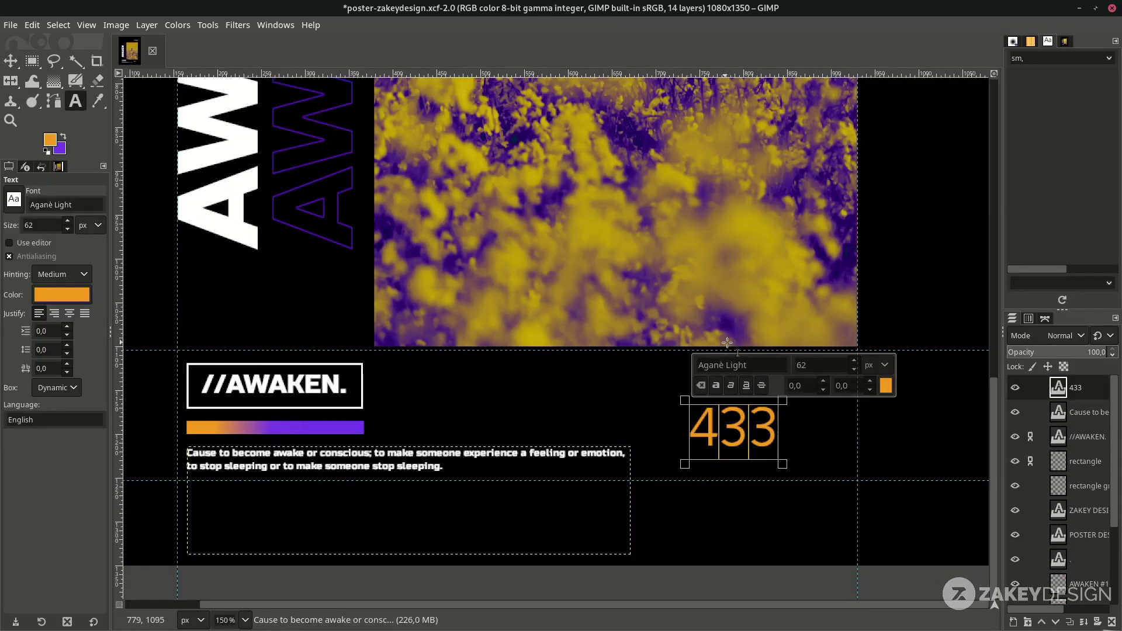
left_click(739, 365)
key("BackSpace")
type("ant")
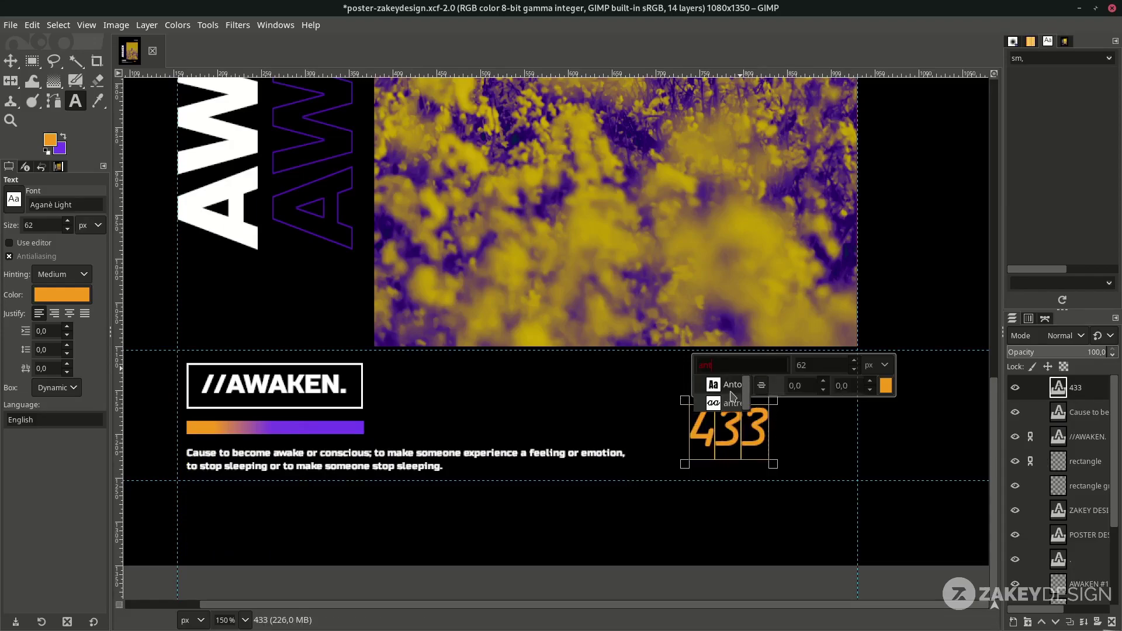
left_click(732, 385)
key("Tab")
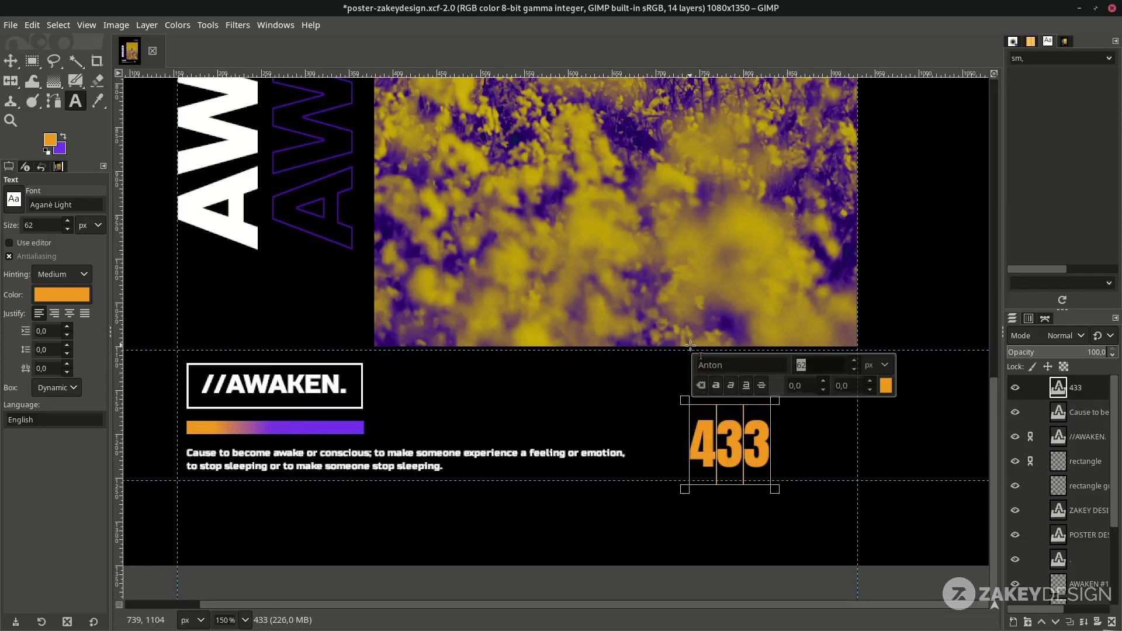
key("Return")
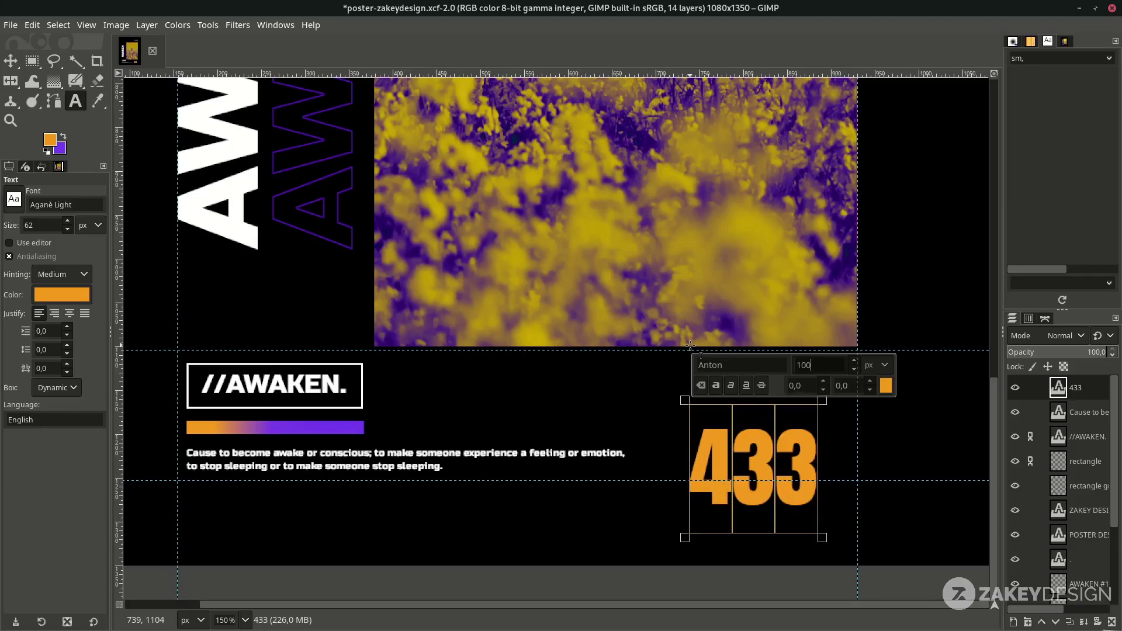
Step: Move the 433 text up against the right vertical guide just below the photo and color it white ffffff
key("m")
left_click_drag(744, 450, 783, 386)
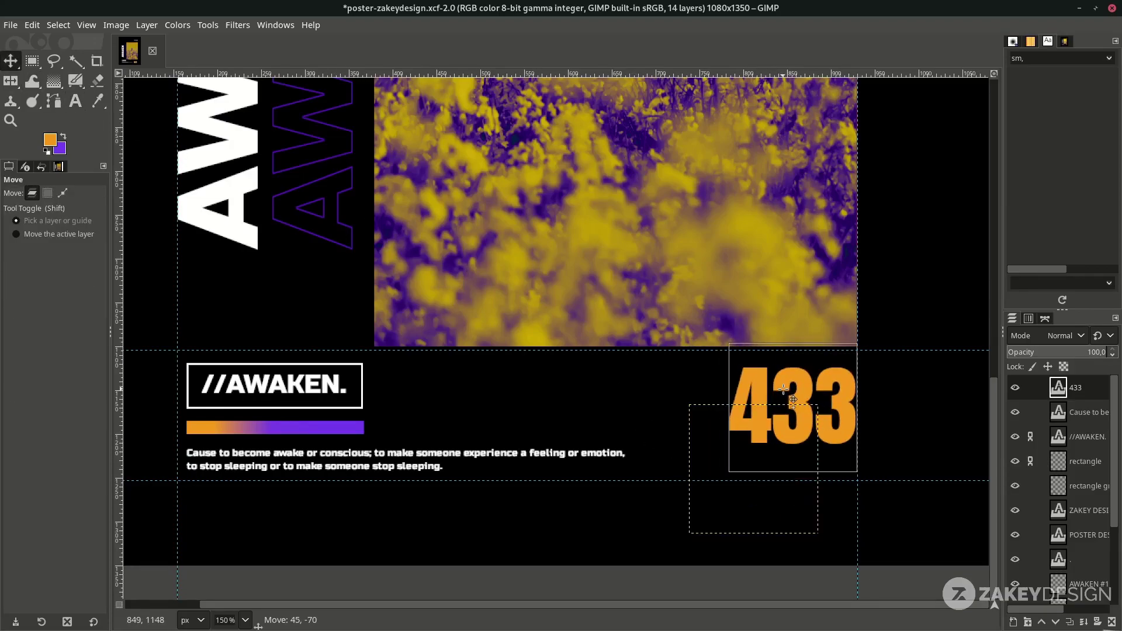
key("t")
left_click(825, 401)
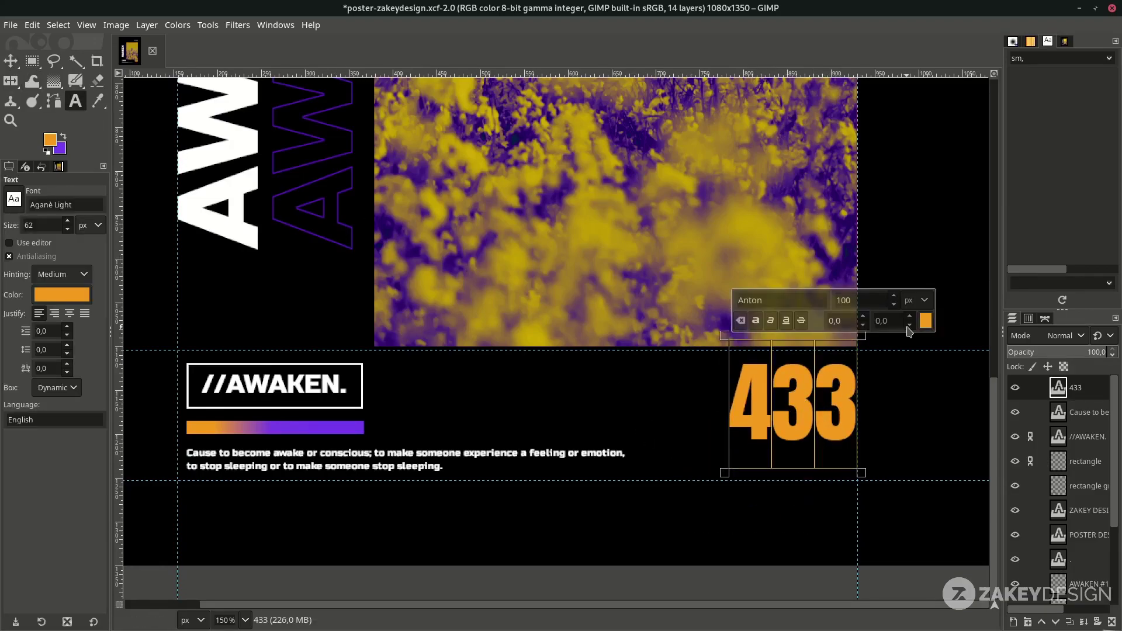
left_click(925, 320)
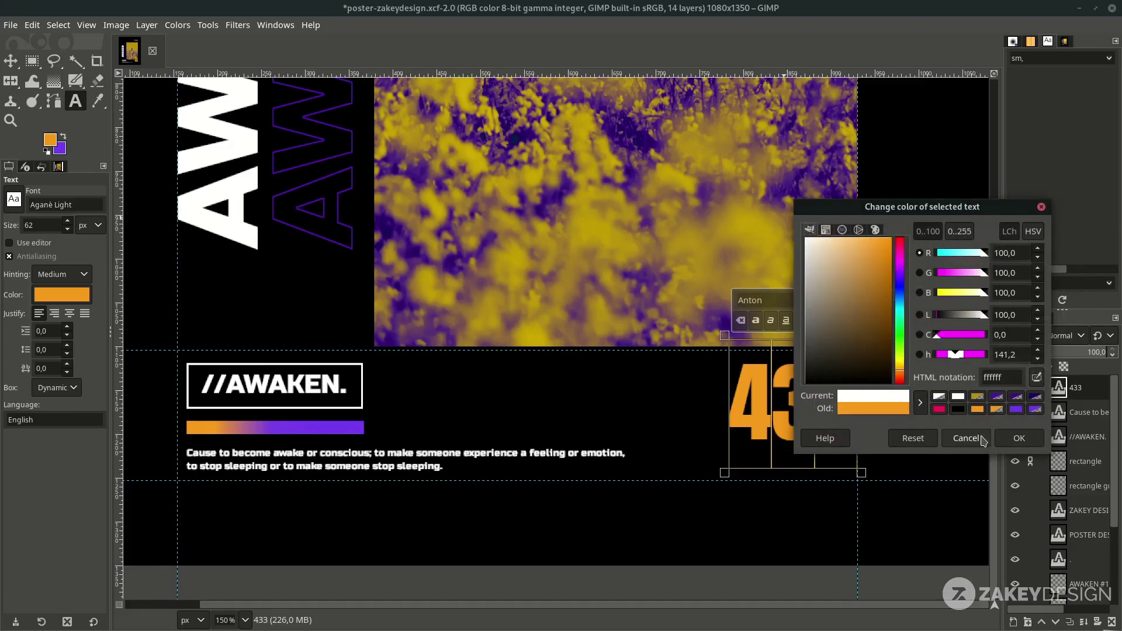
left_click(1019, 438)
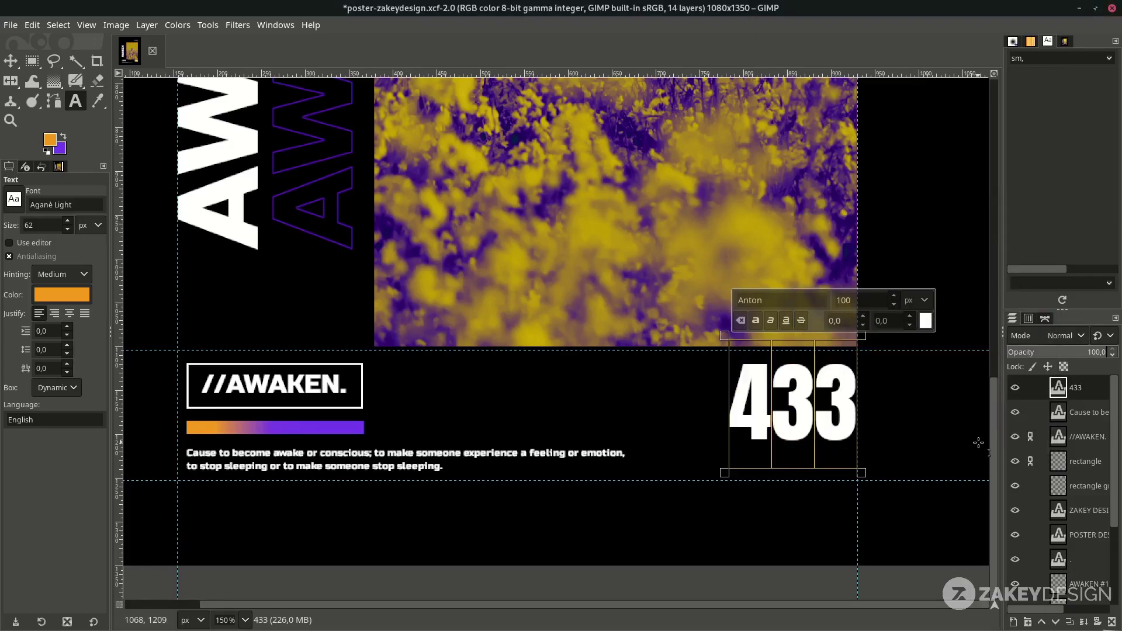
Step: Select the shape of the 433 lettering, shrink the selection by 1 px, and delete its inside to leave a white outline
right_click(1113, 397)
left_click(1046, 521)
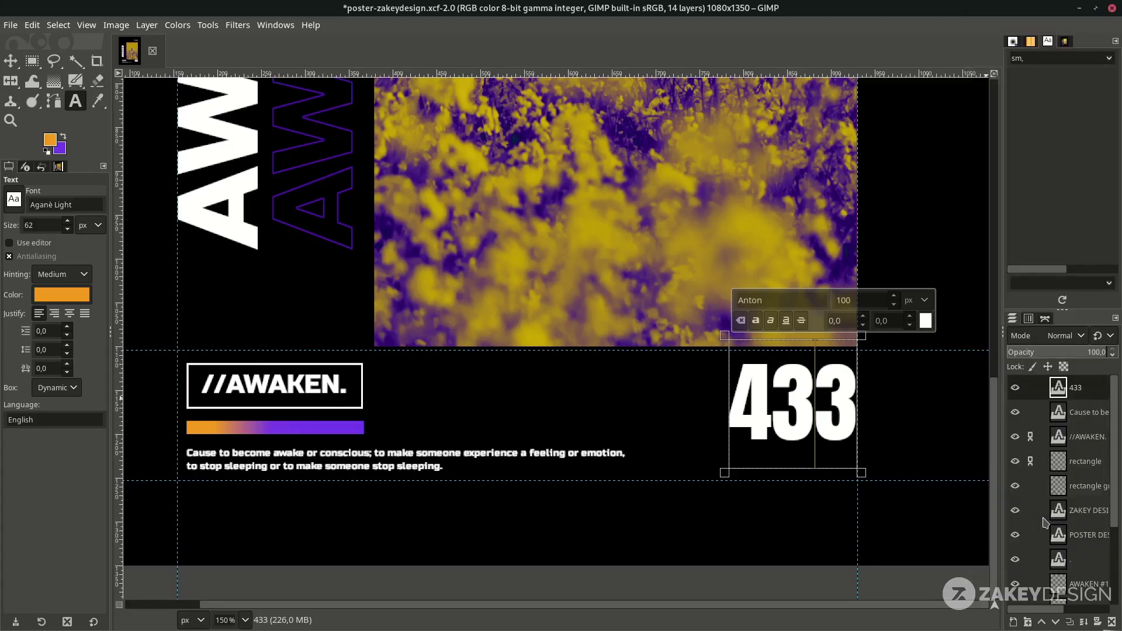
left_click(66, 26)
left_click(109, 201)
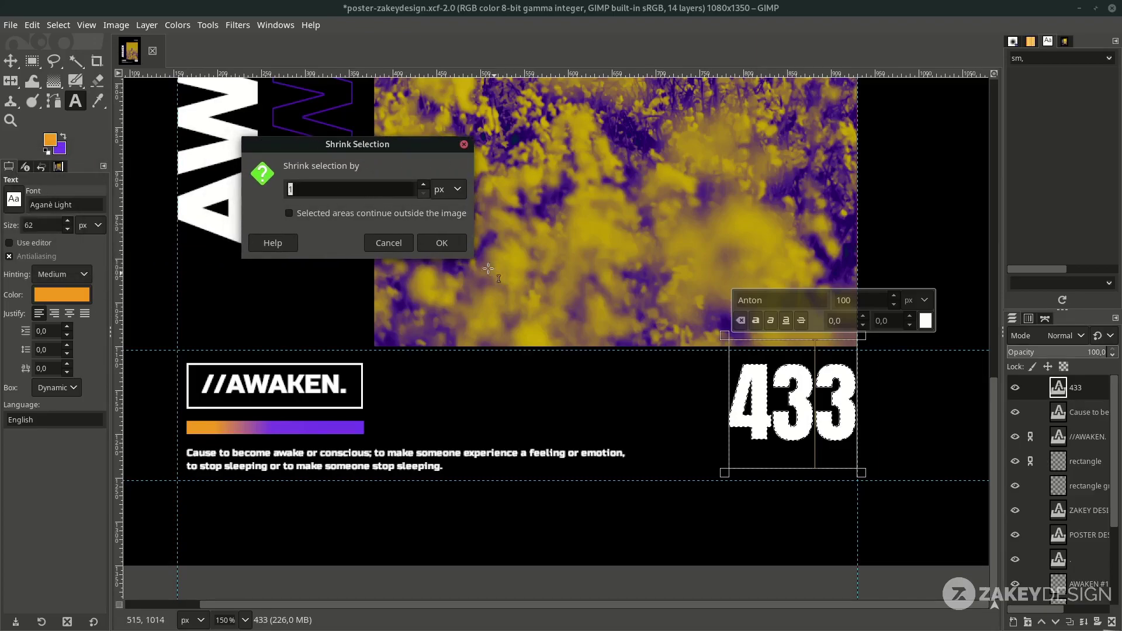
left_click(442, 243)
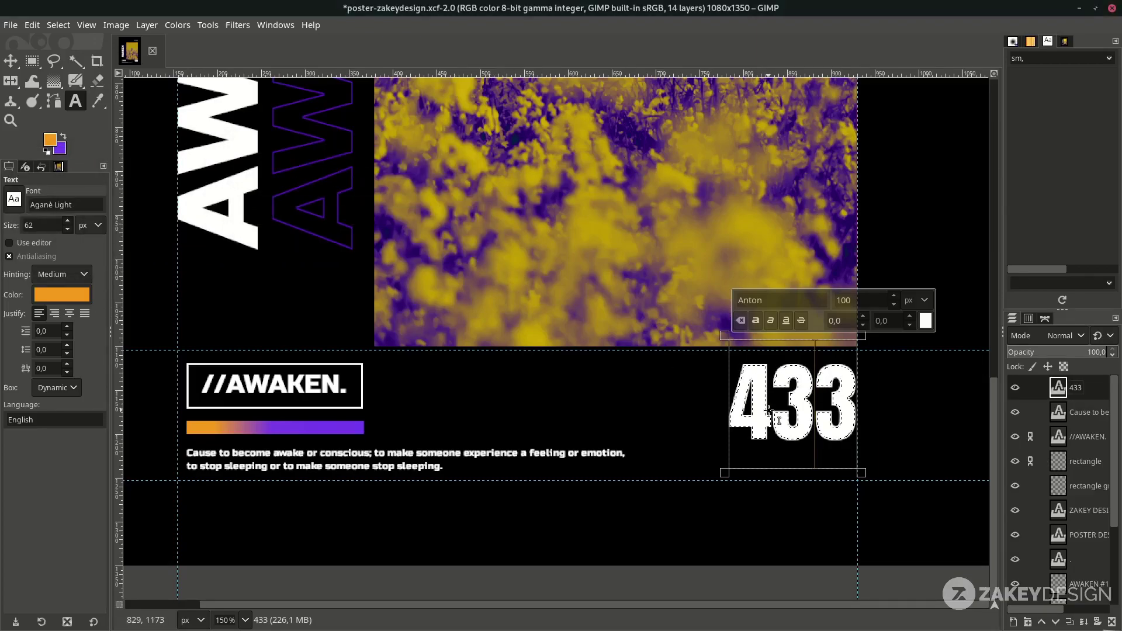
key("Delete")
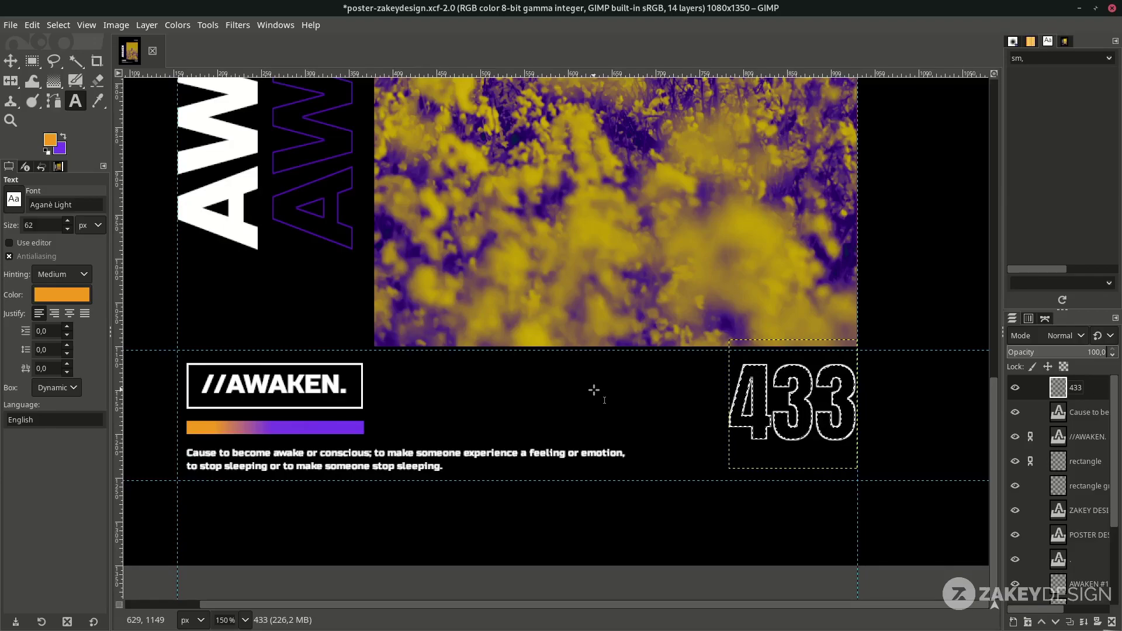
Step: Clear the selection, duplicate the //AWAKEN. text layer, unlink the label layers, and move the copy below the outlined 433
key("ctrl+shift+a")
key("m")
left_click(356, 398)
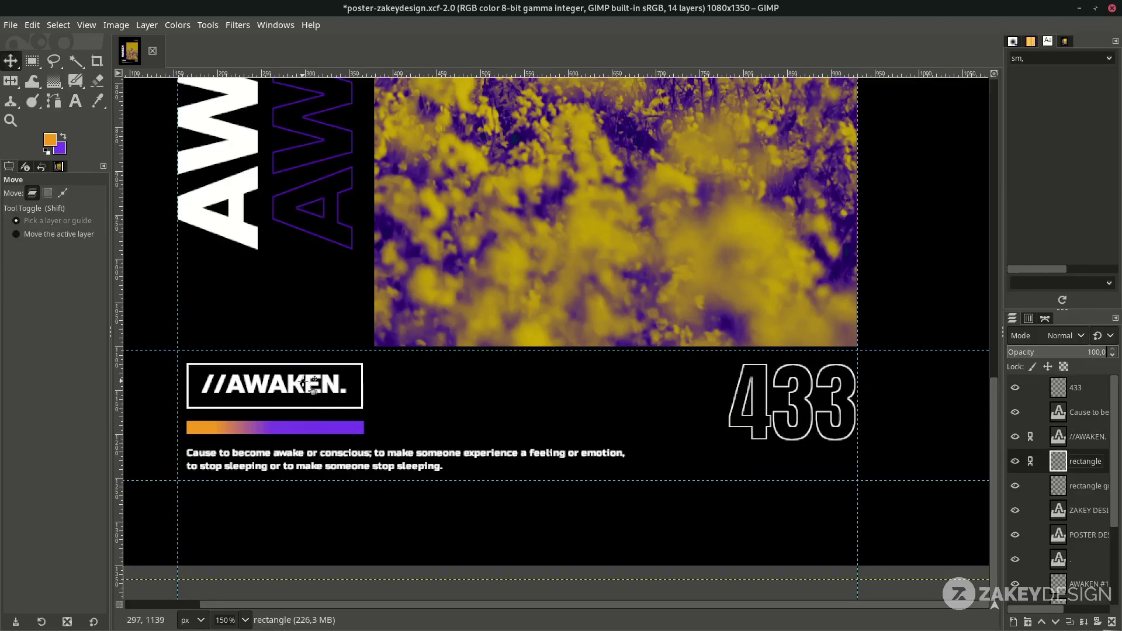
left_click(1068, 445)
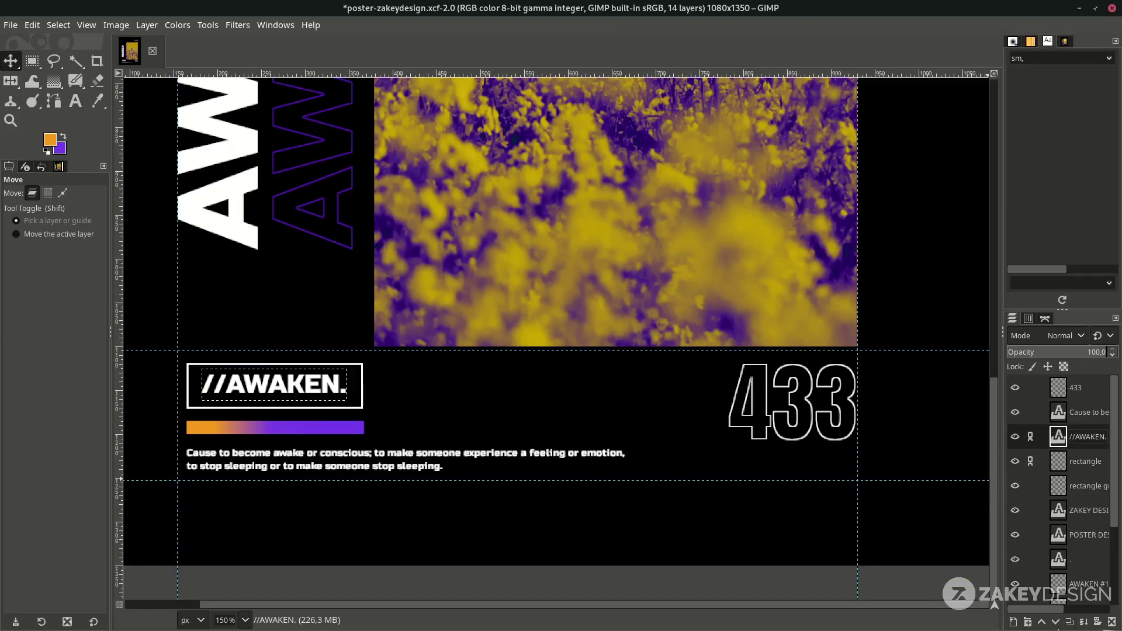
left_click(1069, 623)
left_click_drag(297, 389, 522, 439)
key("ctrl+z")
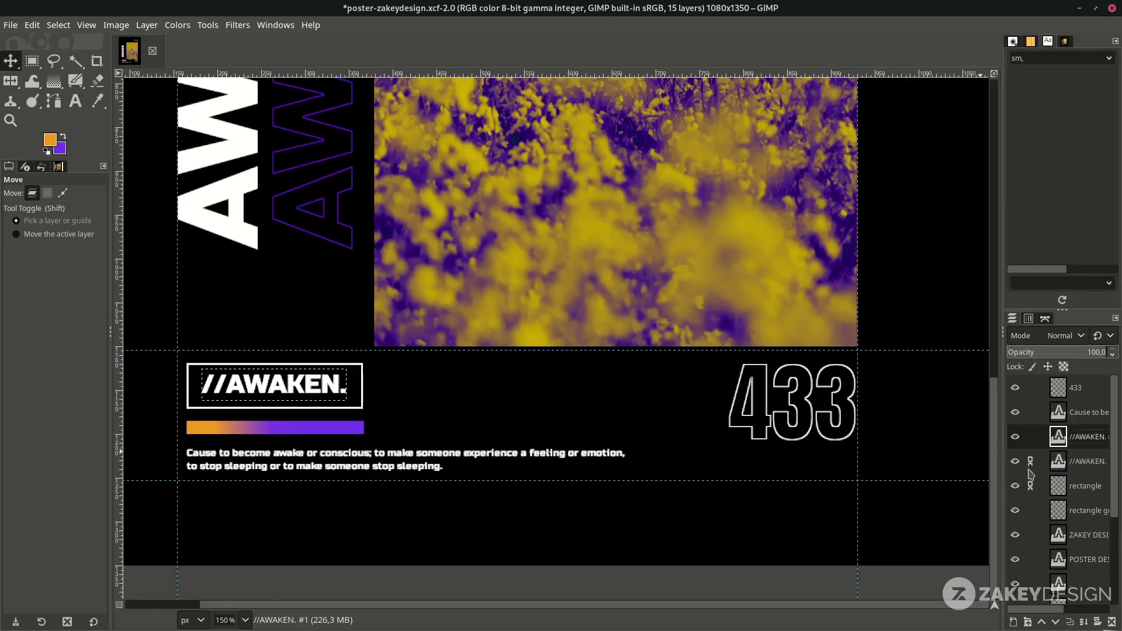
left_click_drag(303, 390, 766, 469)
Step: Replace the copied text below the 433 with ante meridiem and set it in Russo One at 22 px
key("t")
left_click(678, 464)
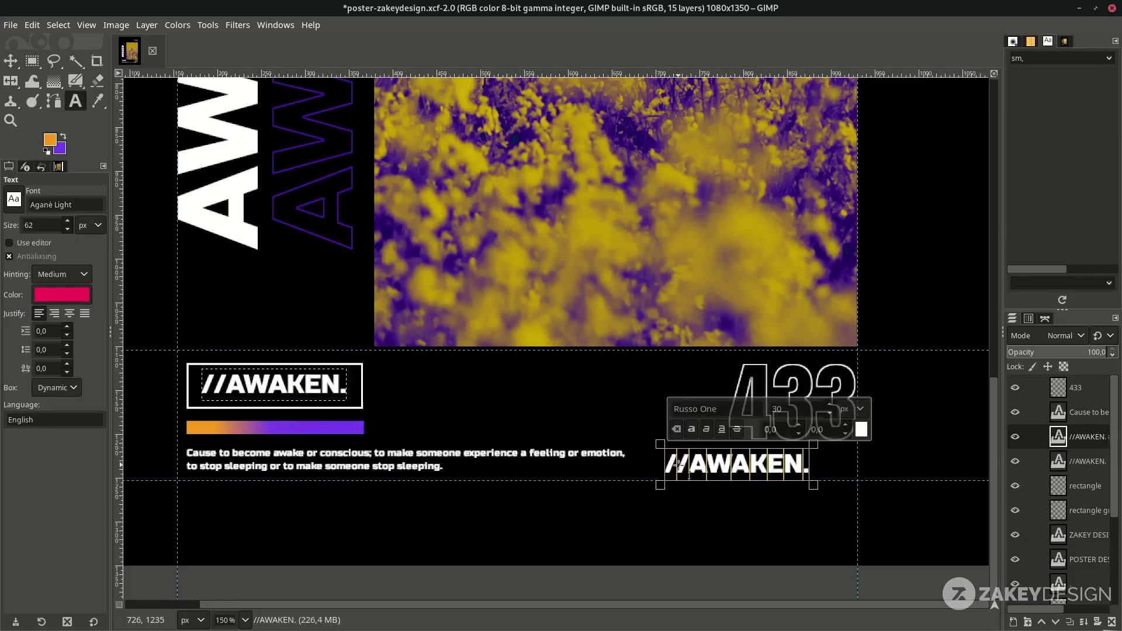
key("ctrl+a")
type("ante meridiem")
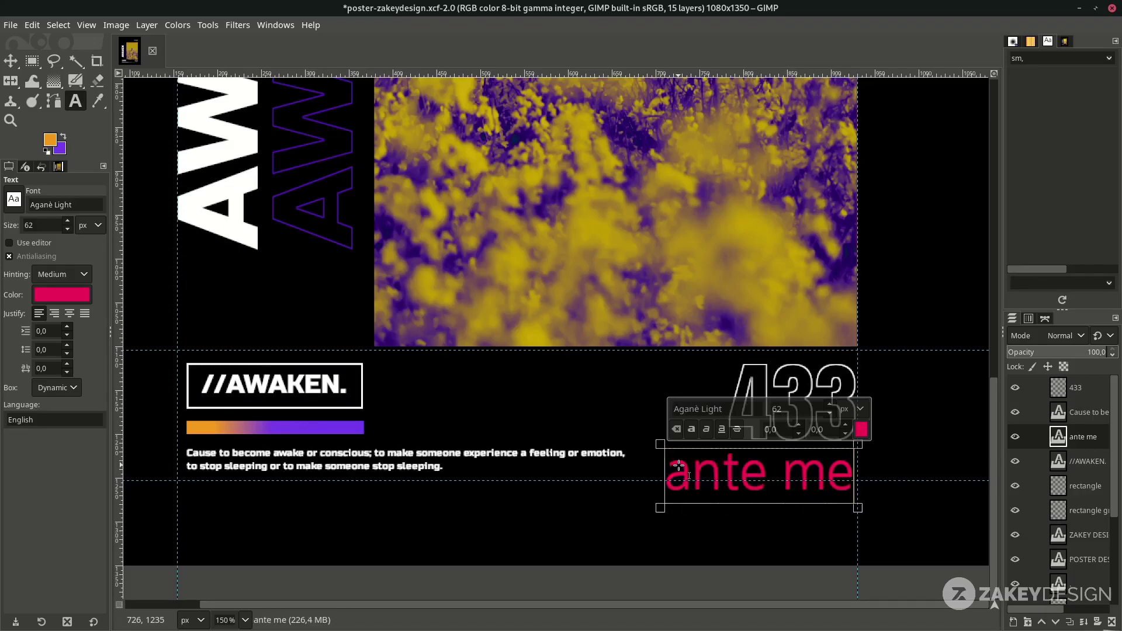
left_click(713, 403)
type("Russo One")
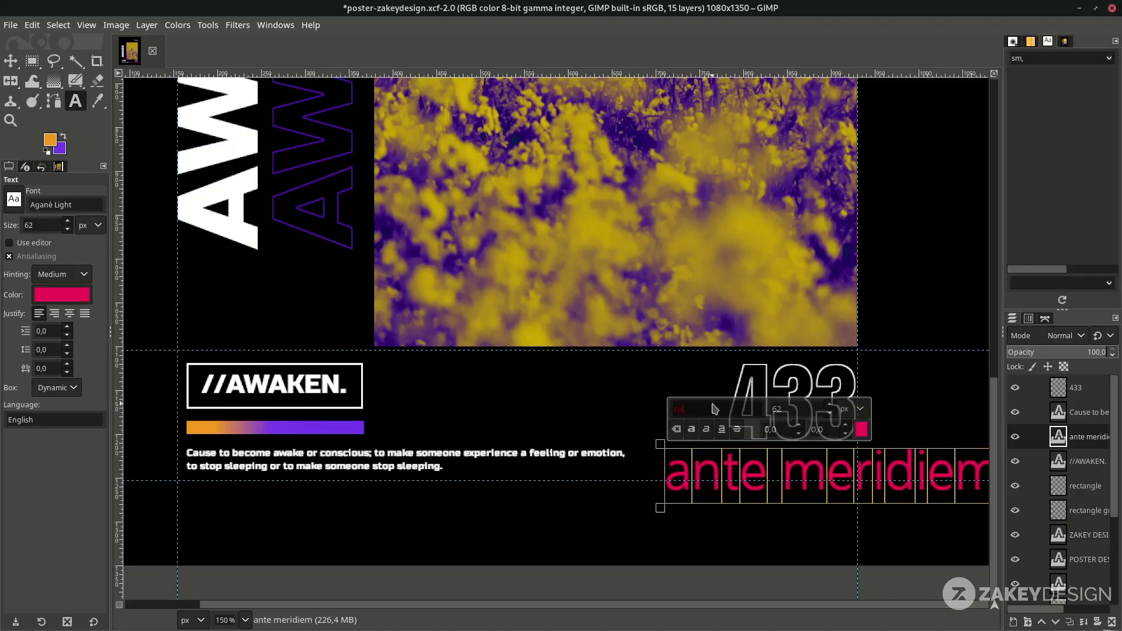
key("Return")
double_click(786, 409)
type("2")
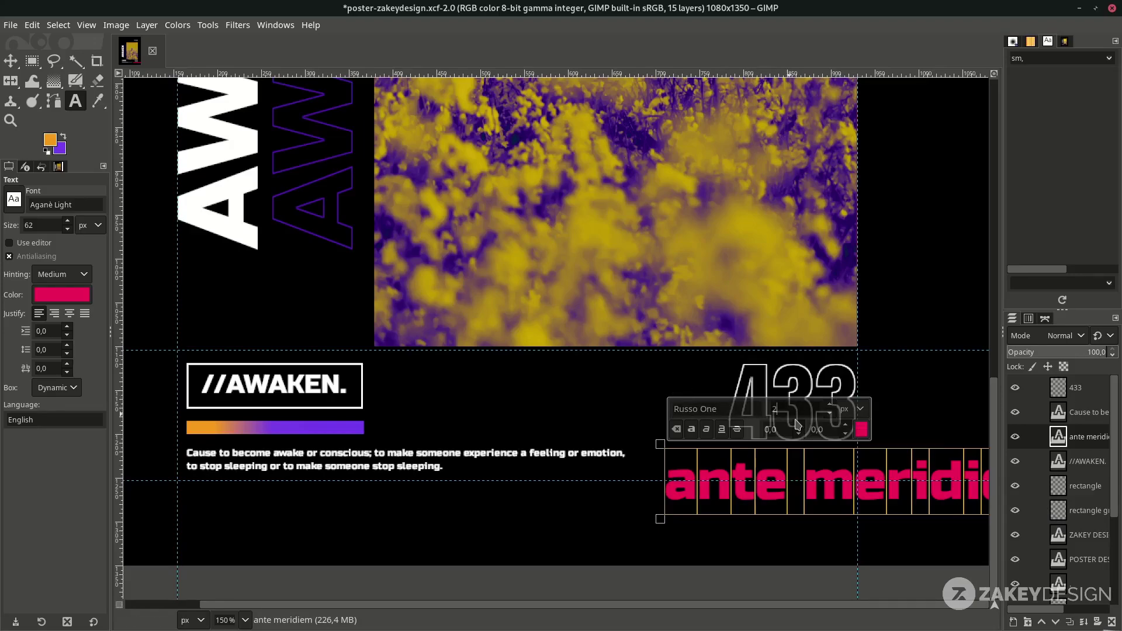
key("Return")
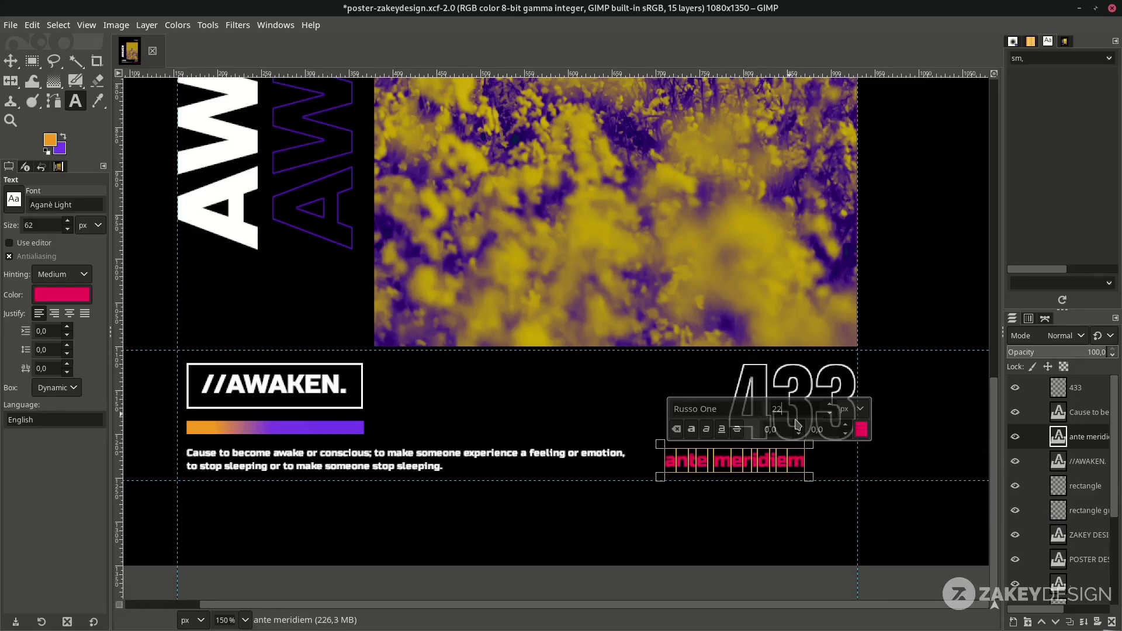
Step: Color the ante meridiem text orange f79a1e
left_click(863, 431)
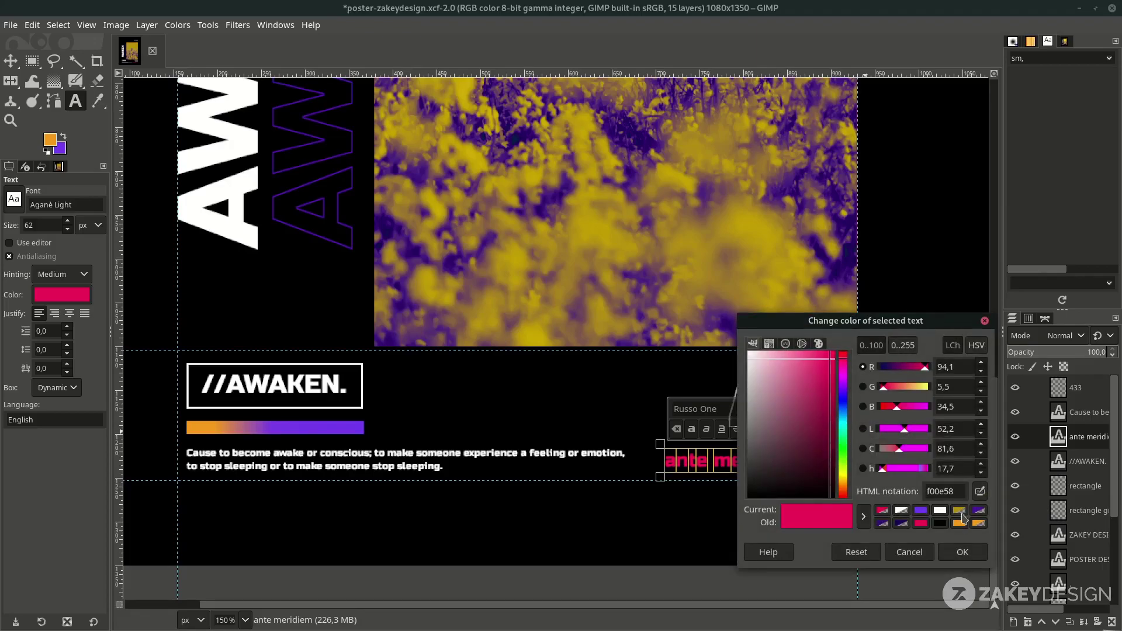
left_click(959, 524)
left_click(952, 551)
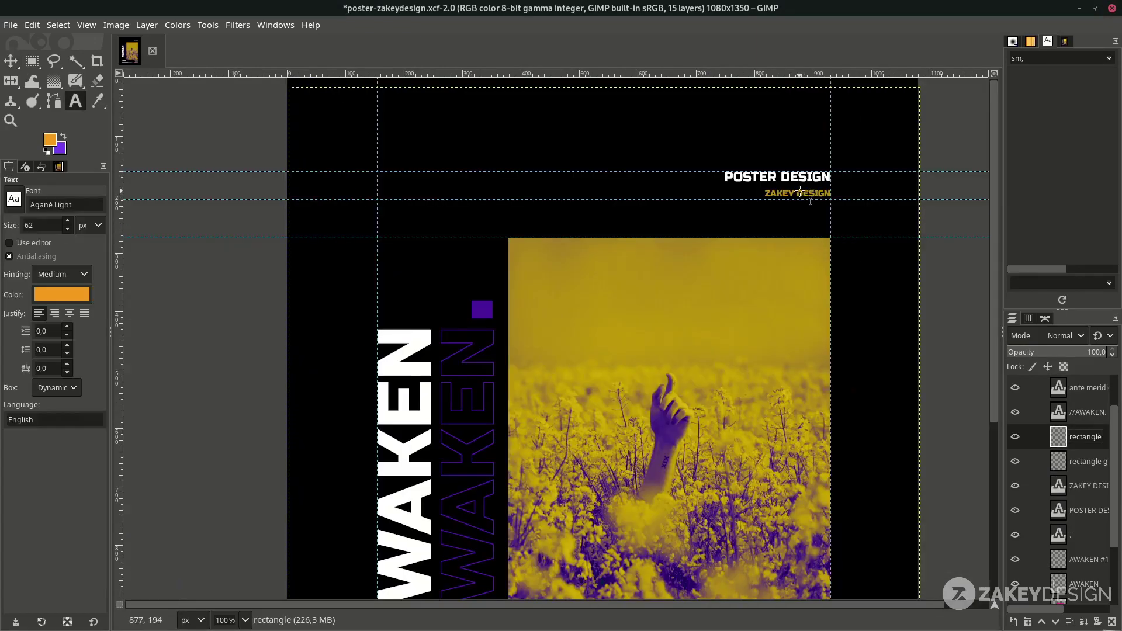
Step: Recolor the ZAKEY DESIGN text above the photo to orange f79a1e
scroll(800, 191, "up", 3)
left_click(801, 190)
key("ctrl+a")
left_click(902, 165)
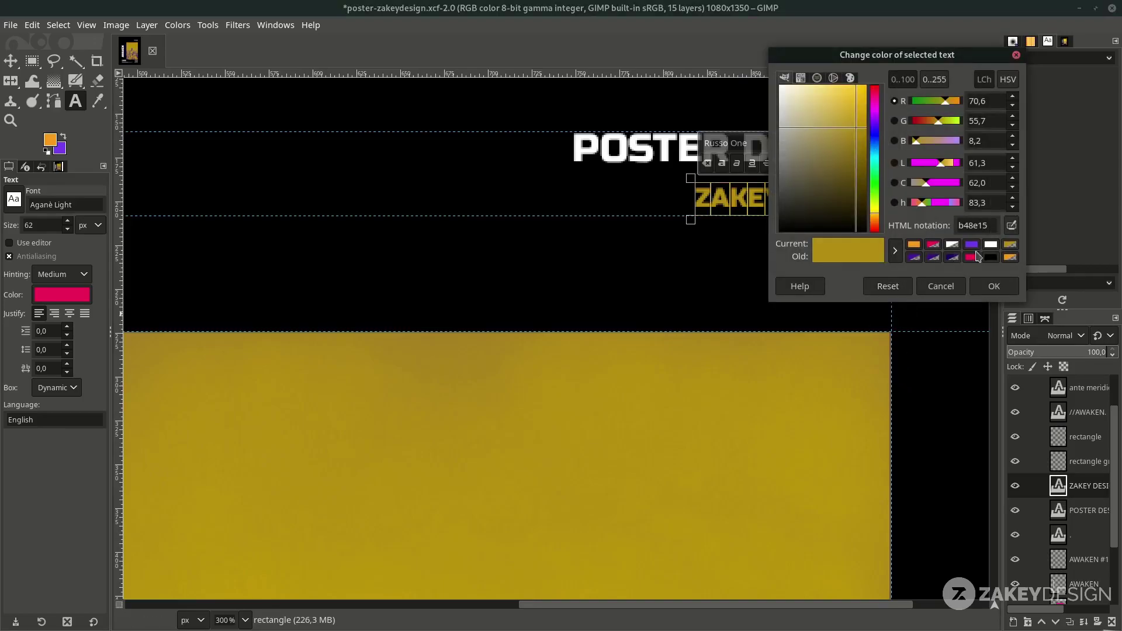
left_click(915, 248)
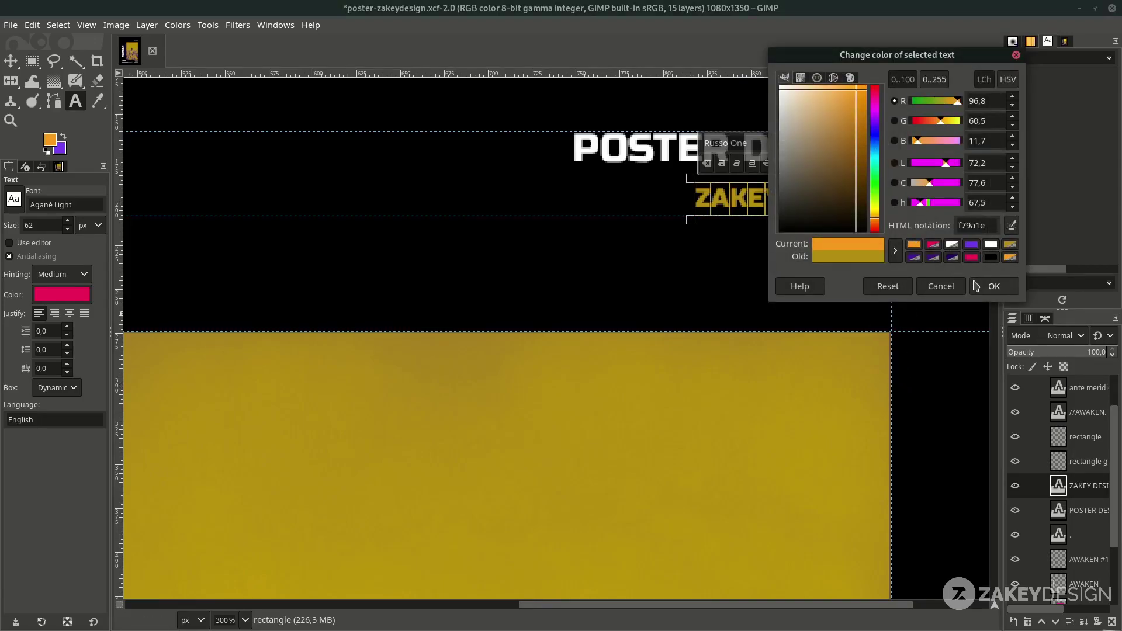
left_click(993, 286)
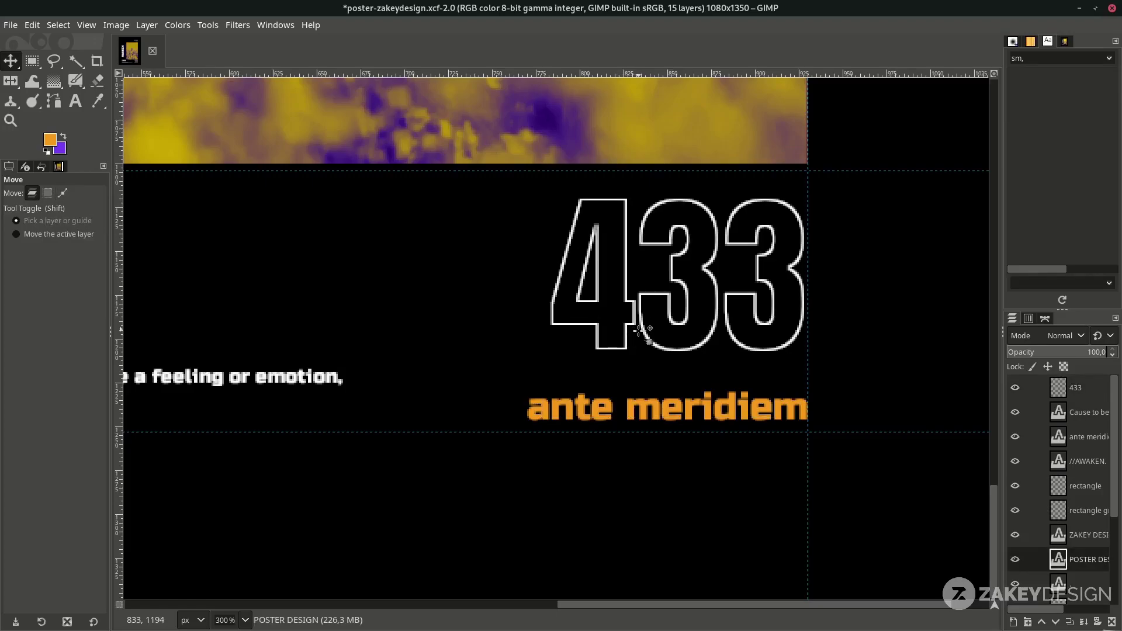
Step: Move the outlined 433 down closer to the ante meridiem text and save the poster file
left_click_drag(619, 333, 611, 355)
scroll(611, 358, "up", 1)
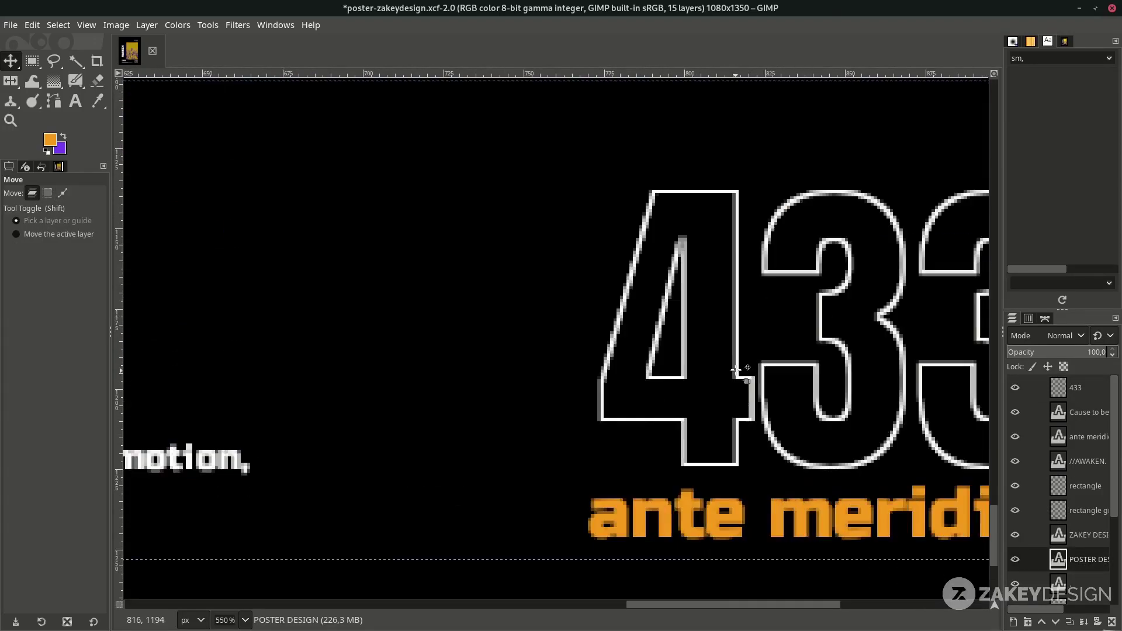
scroll(610, 357, "down", 5)
key("ctrl+s")
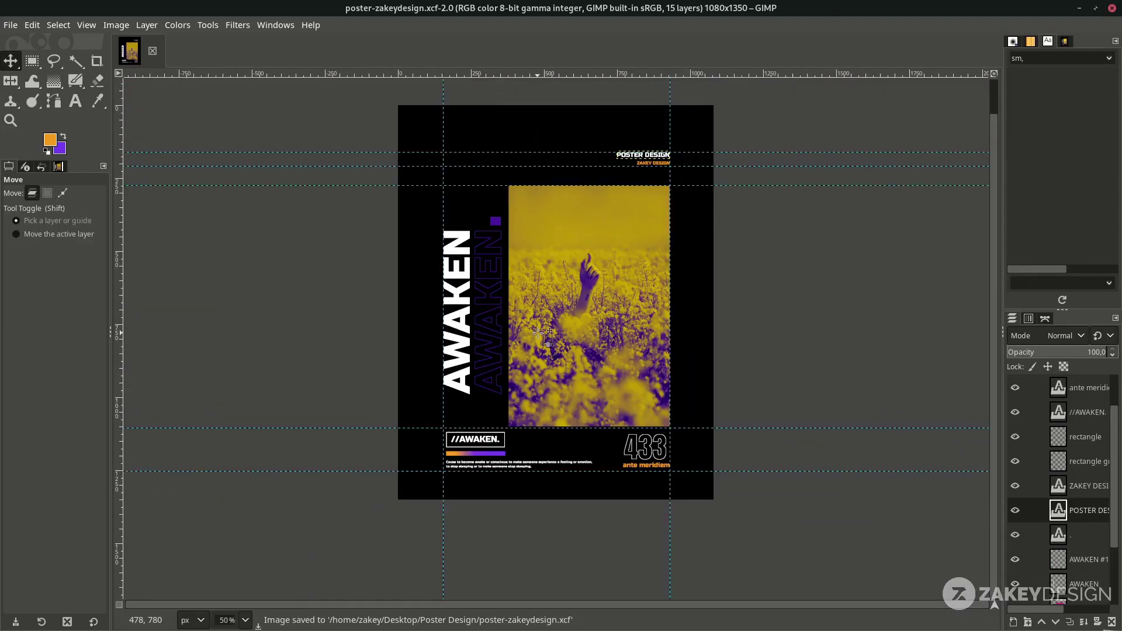
Step: Hide the guides so the whole poster shows without them
scroll(585, 323, "up", 1)
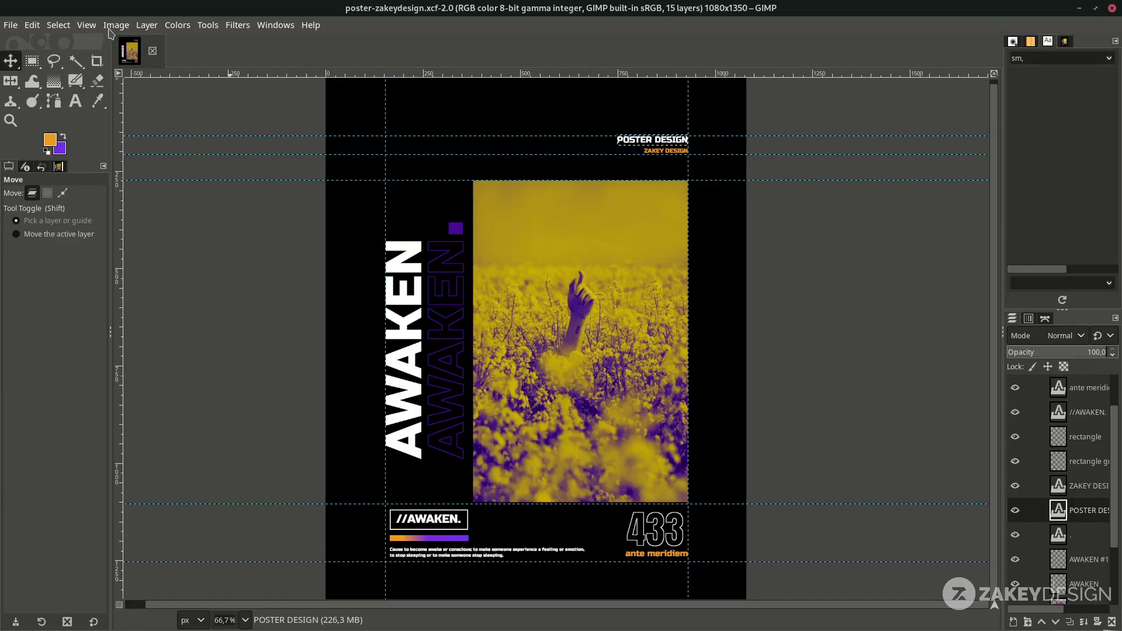
left_click(87, 24)
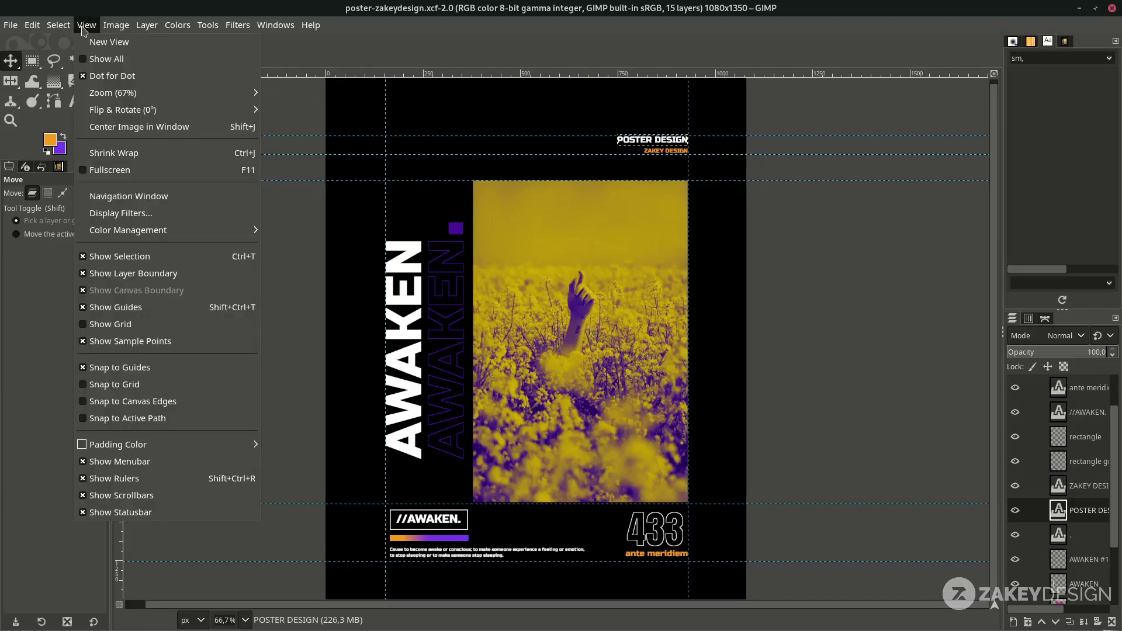
left_click(157, 317)
scroll(566, 351, "down", 1)
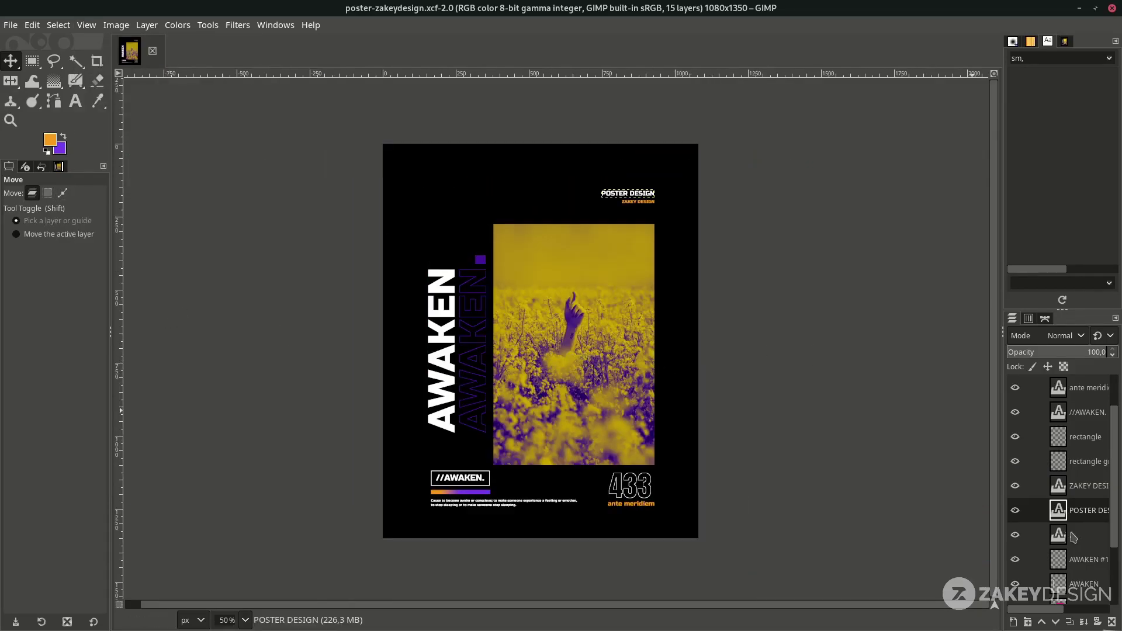
Step: Link the photo, color1, color2, both AWAKEN layers and the dot layer, and move them together slightly up
left_click(1081, 412)
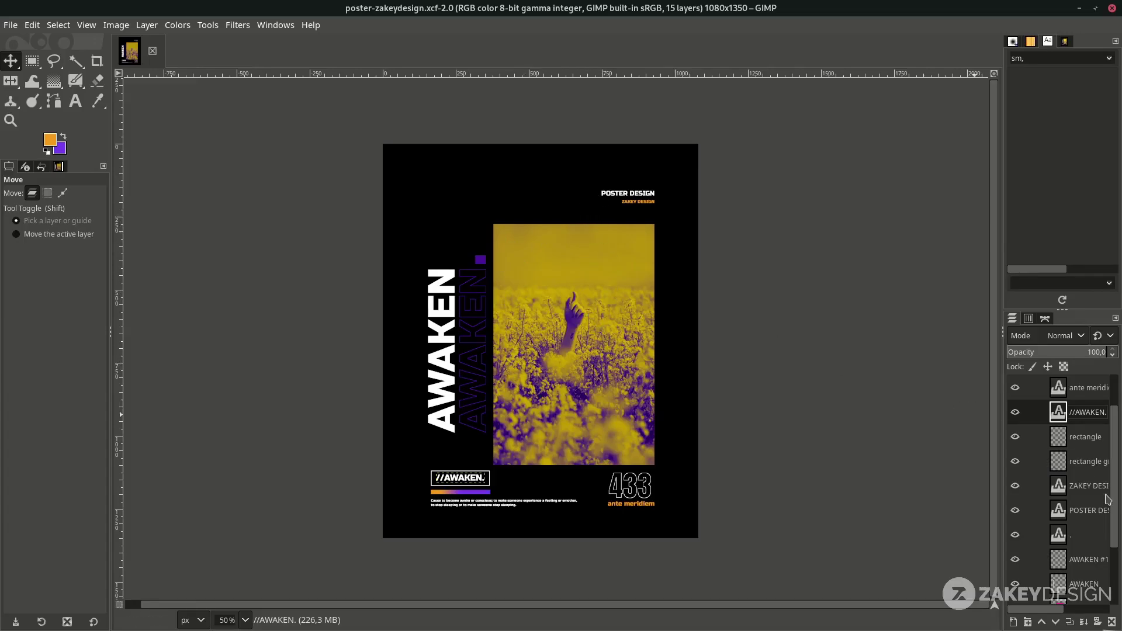
scroll(1081, 514, "down", 3)
left_click(1030, 568)
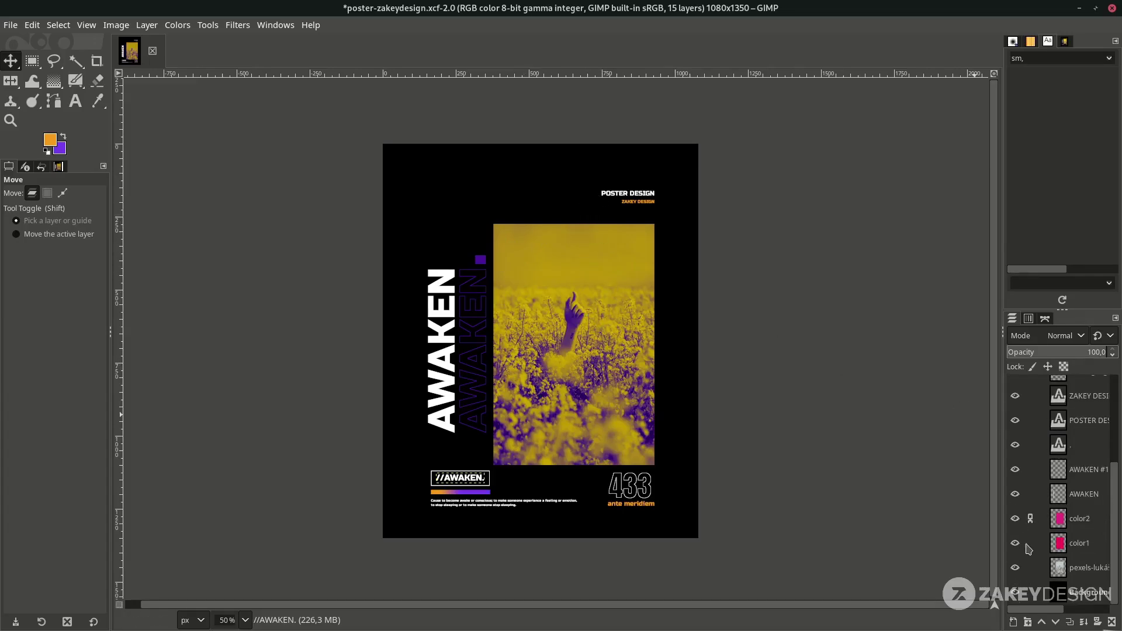
left_click(1071, 566)
left_click(1057, 495)
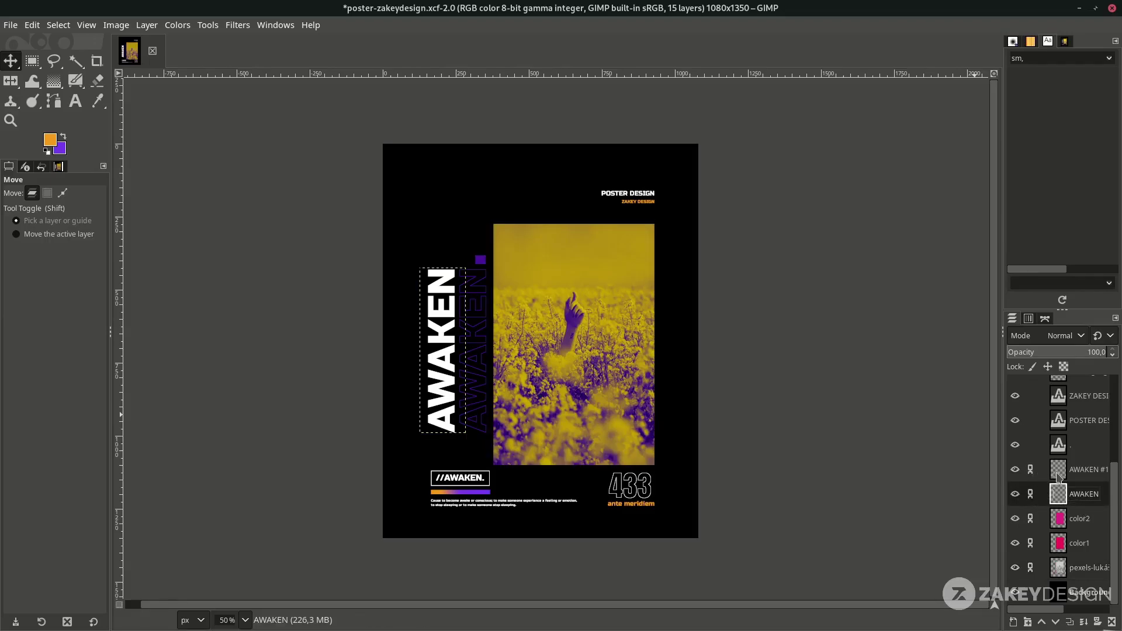
left_click(1055, 476)
left_click(1033, 448)
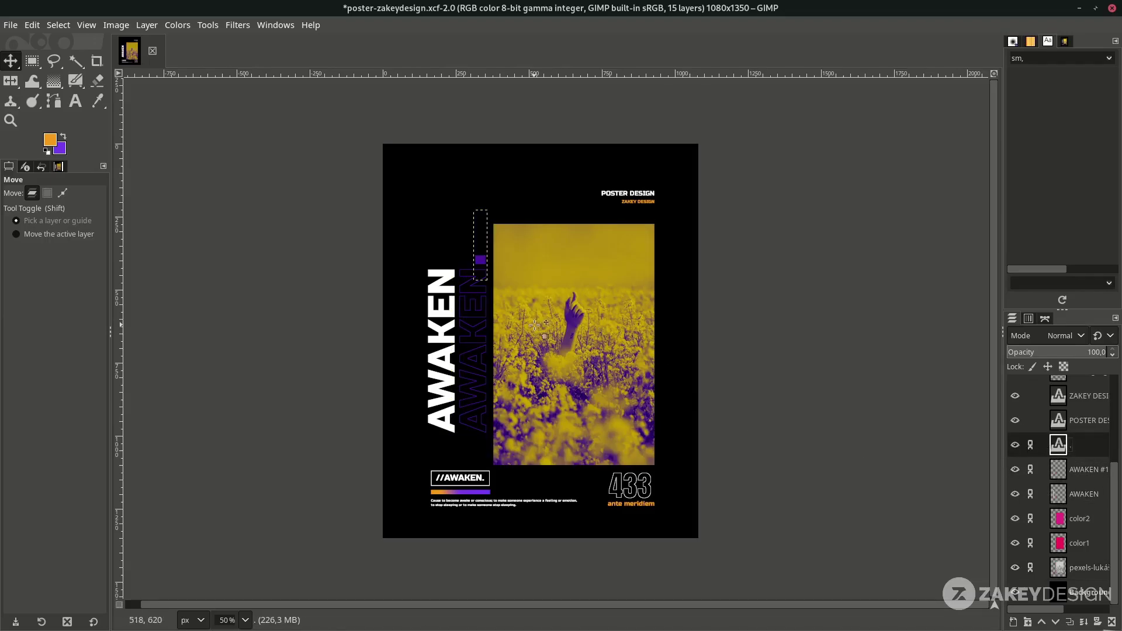
left_click(515, 310)
left_click_drag(608, 369, 608, 361)
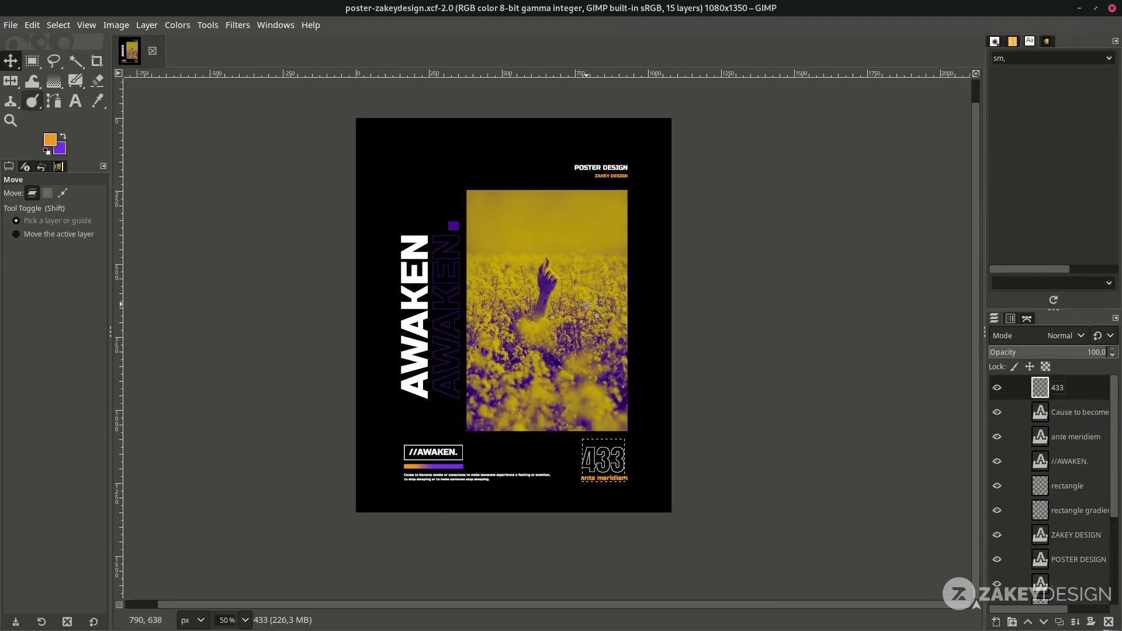
Step: Import Indieground_FoldedPaper_Textures_02.jpg as a new layer above the 433 layer
left_click(10, 24)
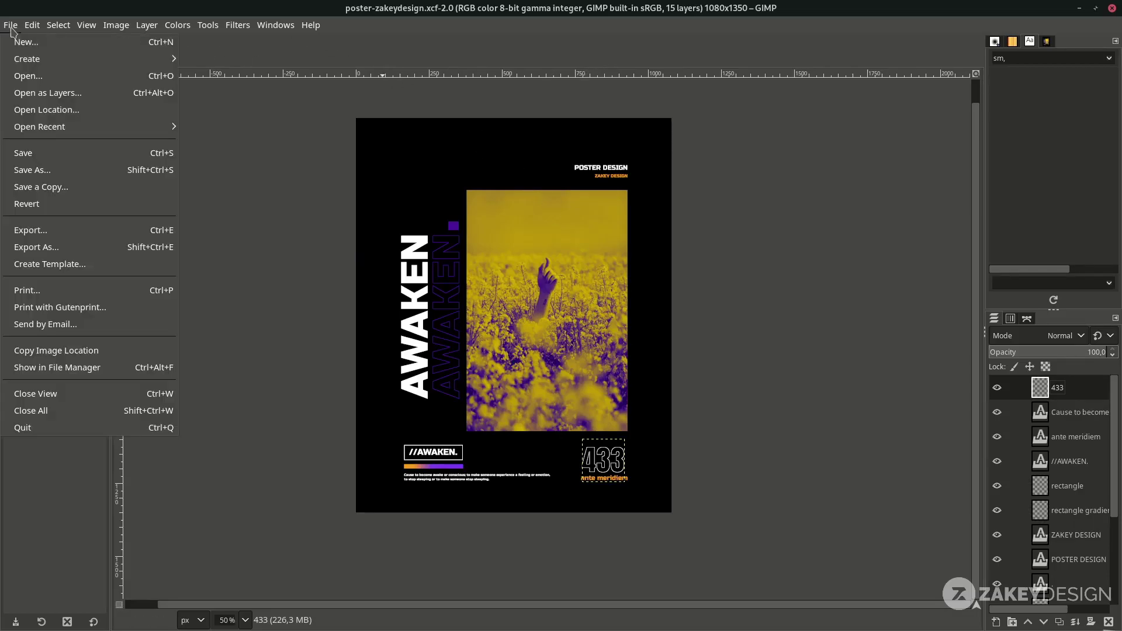
left_click(72, 93)
left_click(297, 117)
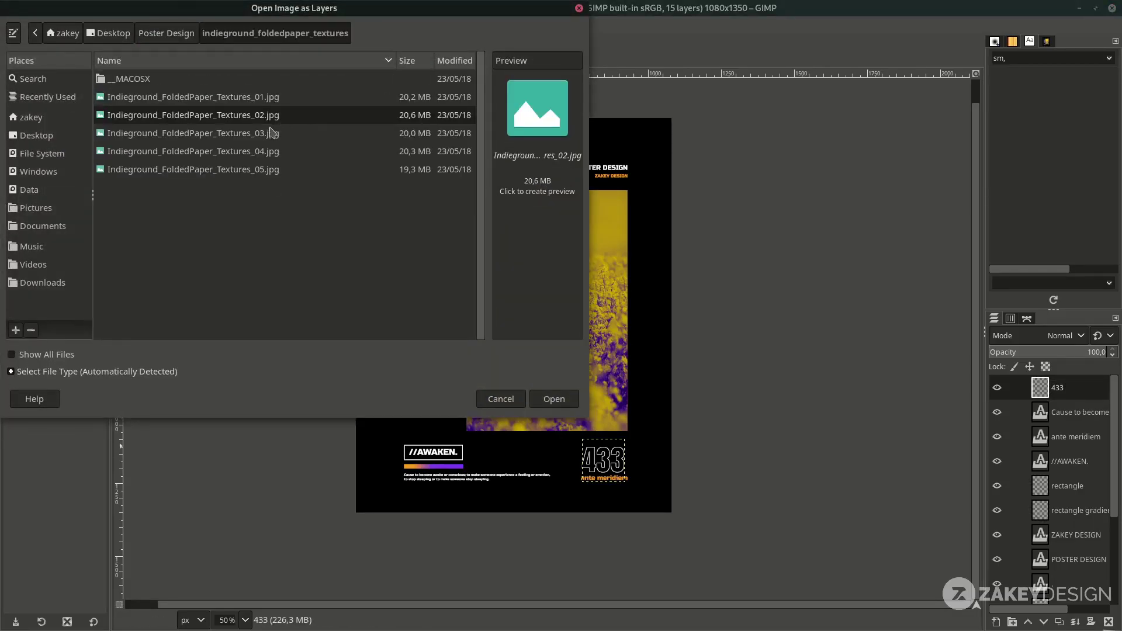
left_click(554, 399)
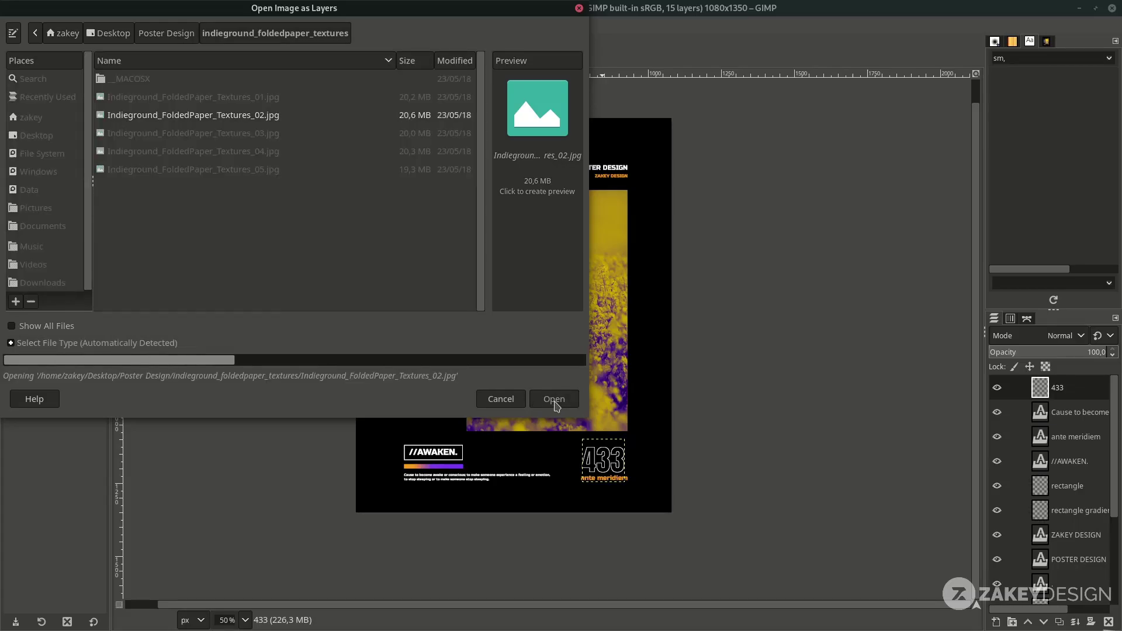
Step: Scale the folded-paper texture layer proportionally down to 1143 × 1715 px so it just covers the poster
scroll(555, 401, "down", 3)
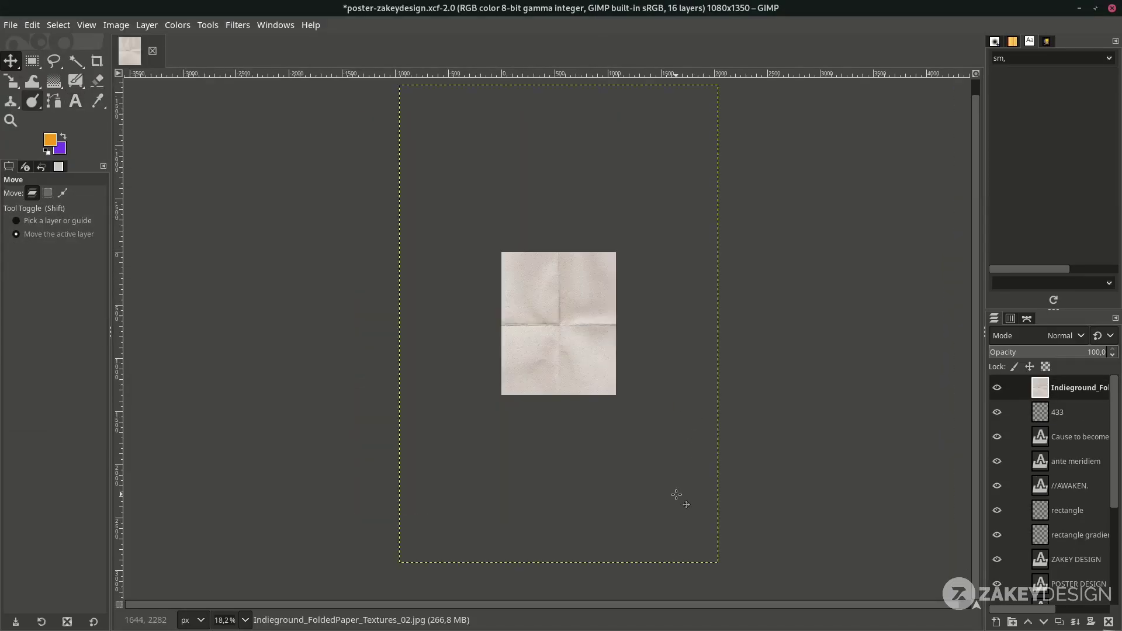
key("shift+s")
left_click(718, 573)
left_click_drag(719, 573, 522, 273)
scroll(583, 355, "up", 3)
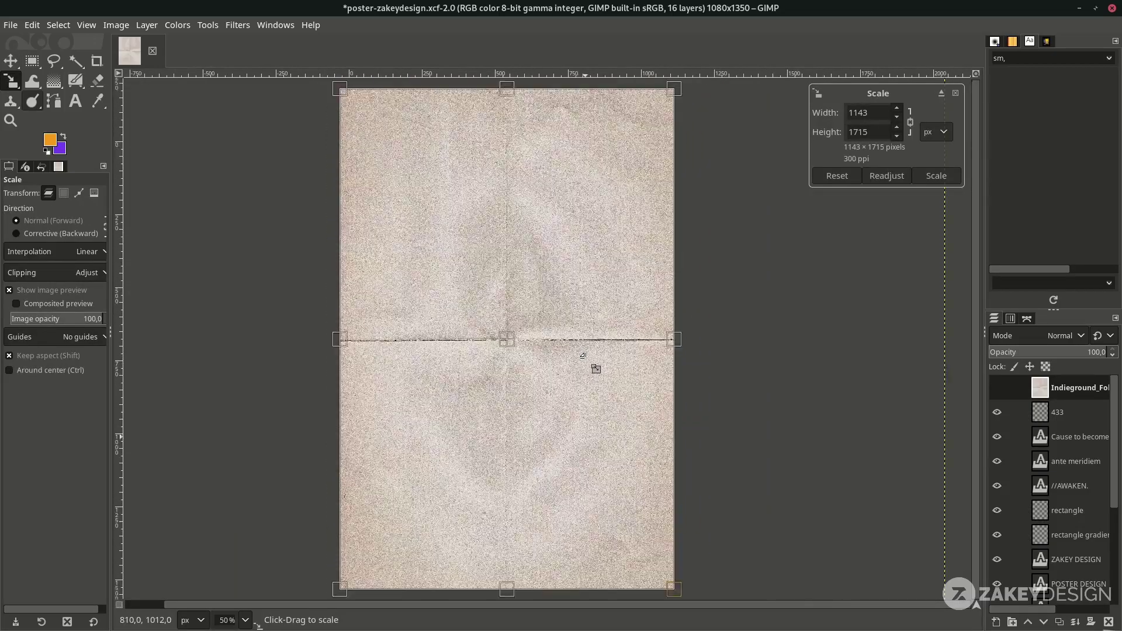
key("Return")
Step: Set the folded-paper texture layer's blend mode to Divide
left_click(1063, 336)
key("Escape")
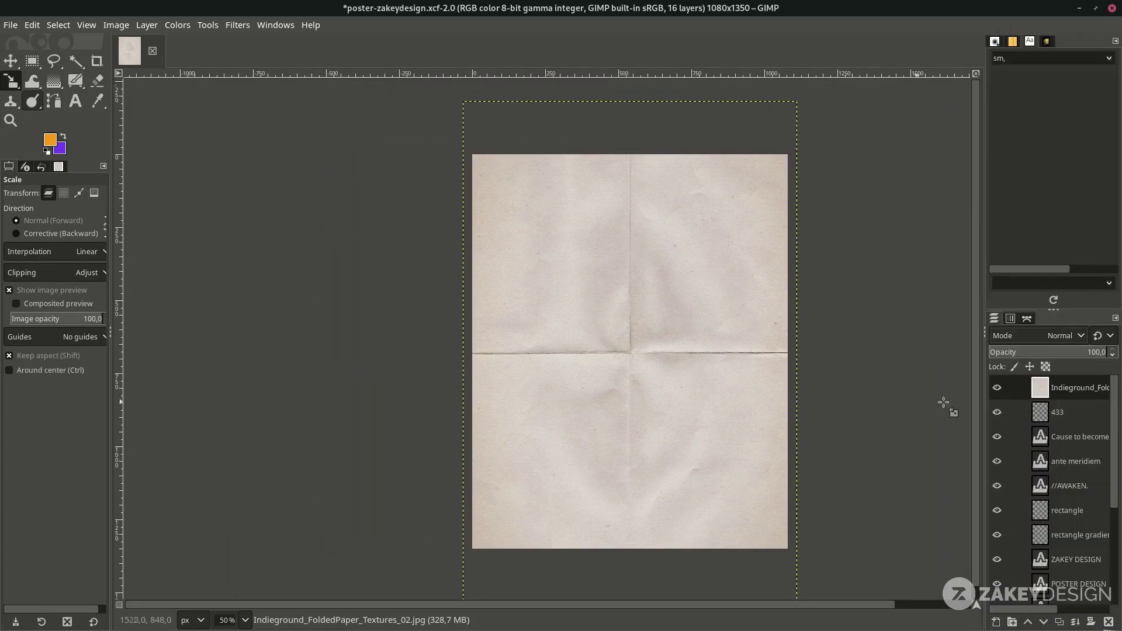
left_click(1065, 337)
scroll(1016, 432, "down", 3)
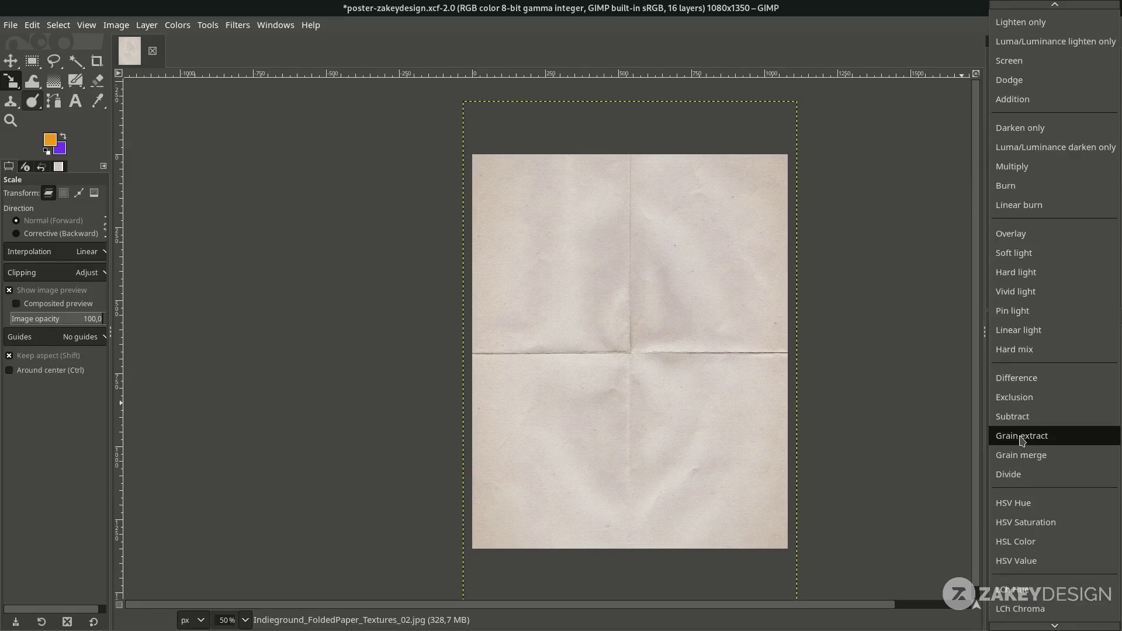
left_click(1019, 481)
Step: Examine the paper texture's effect on the photo, lettering and captions, both up close and across the whole poster
scroll(620, 282, "up", 2)
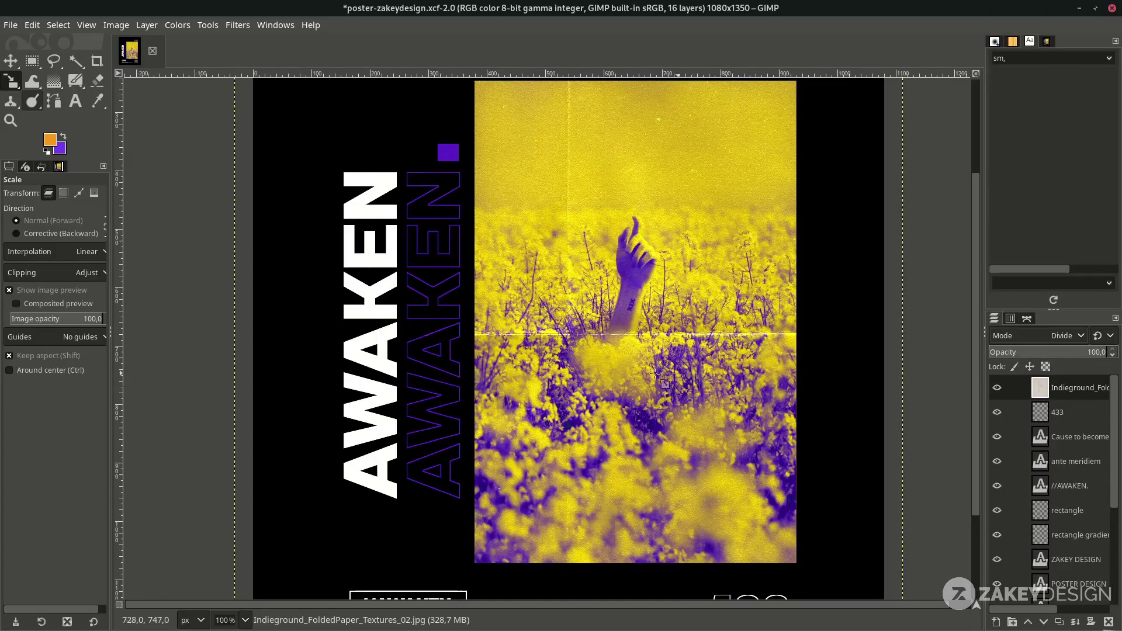
scroll(549, 152, "down", 5)
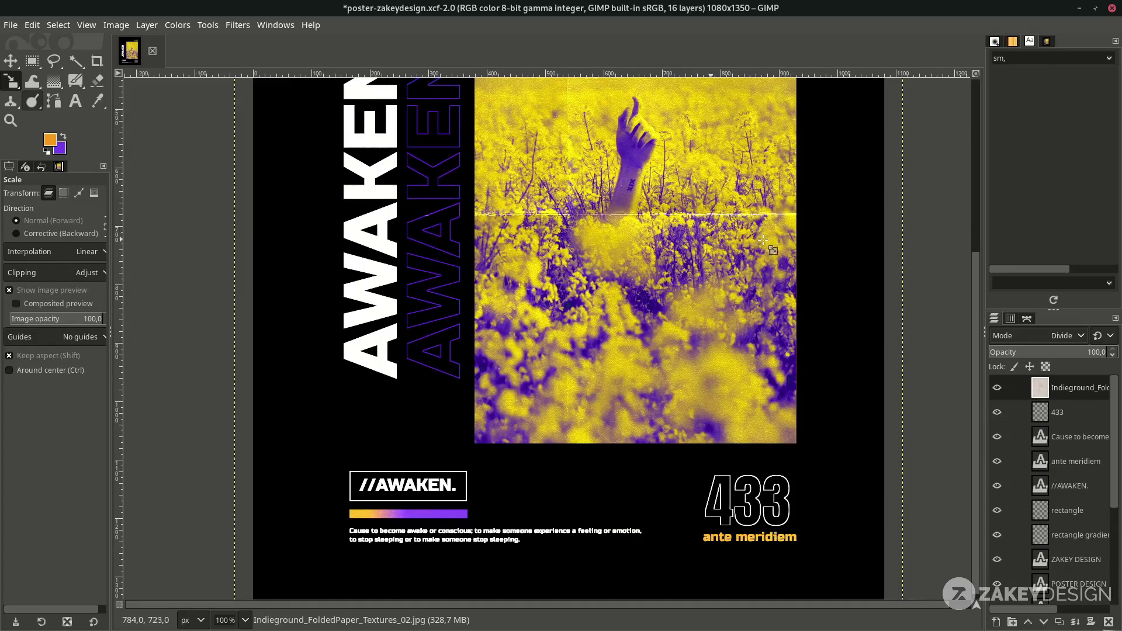
scroll(368, 232, "down", 3)
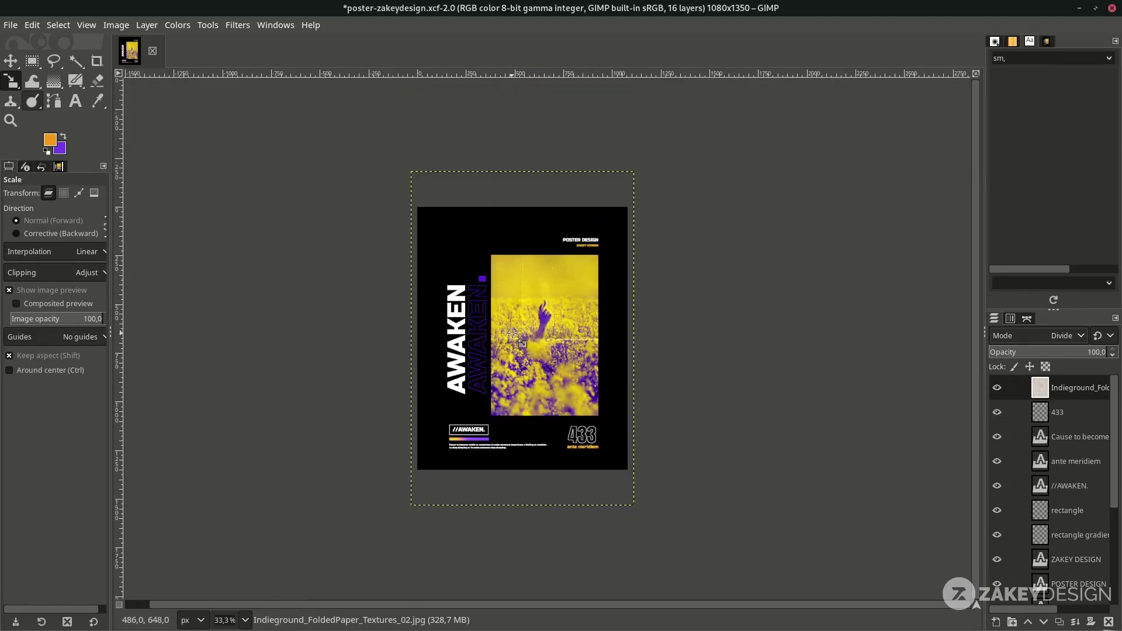
scroll(685, 384, "up", 2)
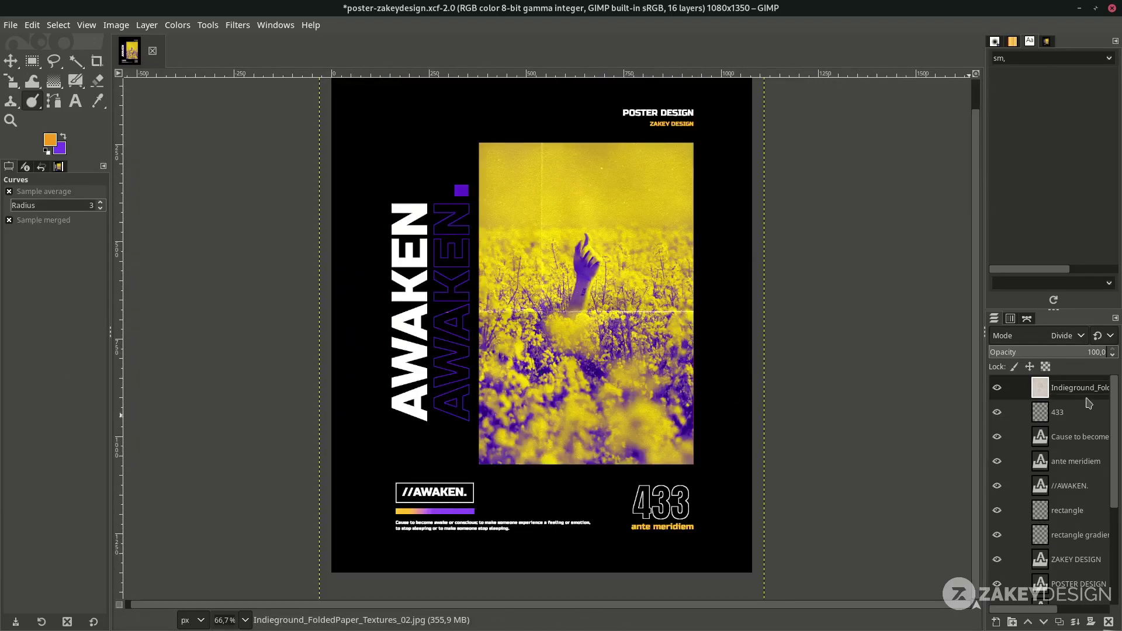
scroll(736, 396, "up", 1)
scroll(736, 396, "down", 1)
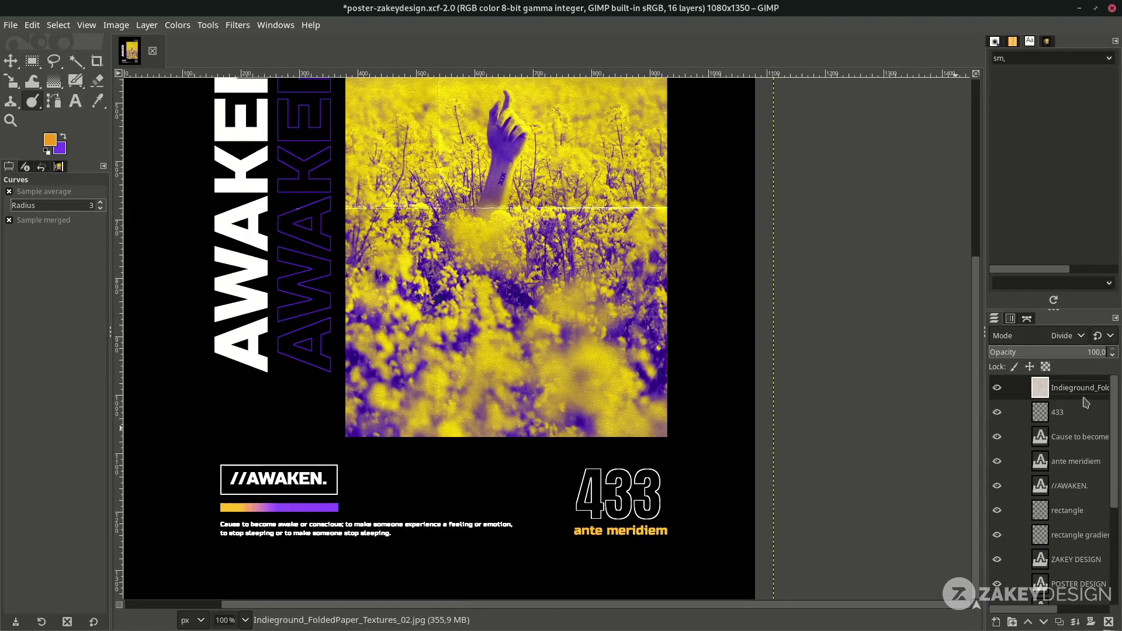
Step: Place a Normal-mode duplicate of the folded-paper texture layer directly above the Background layer
left_click(1056, 621)
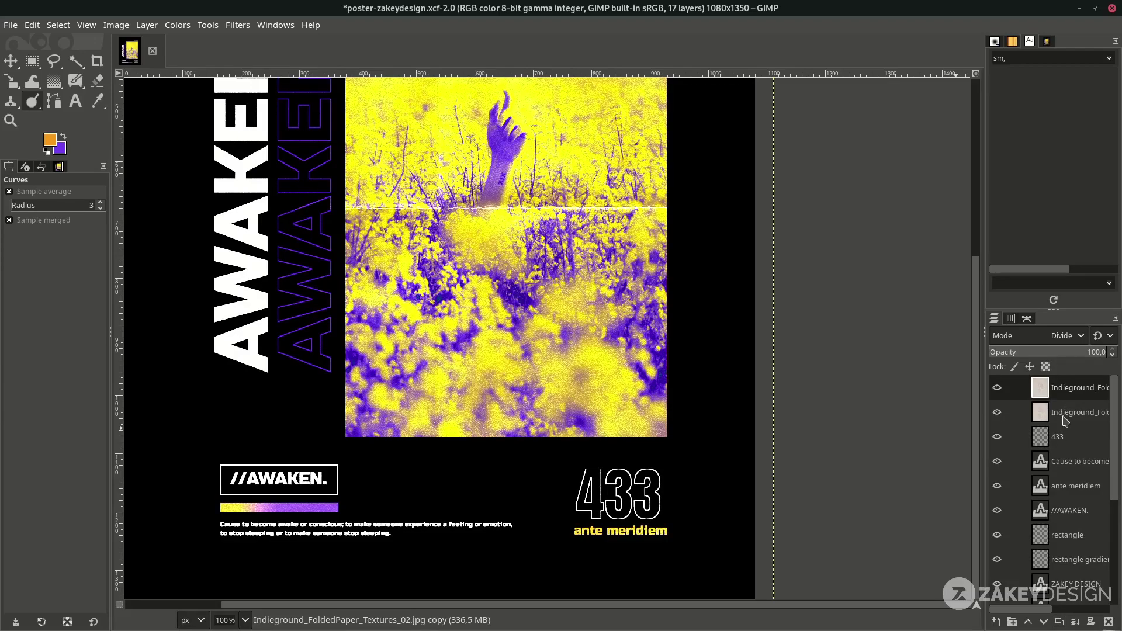
left_click(1065, 418)
key("shift+2")
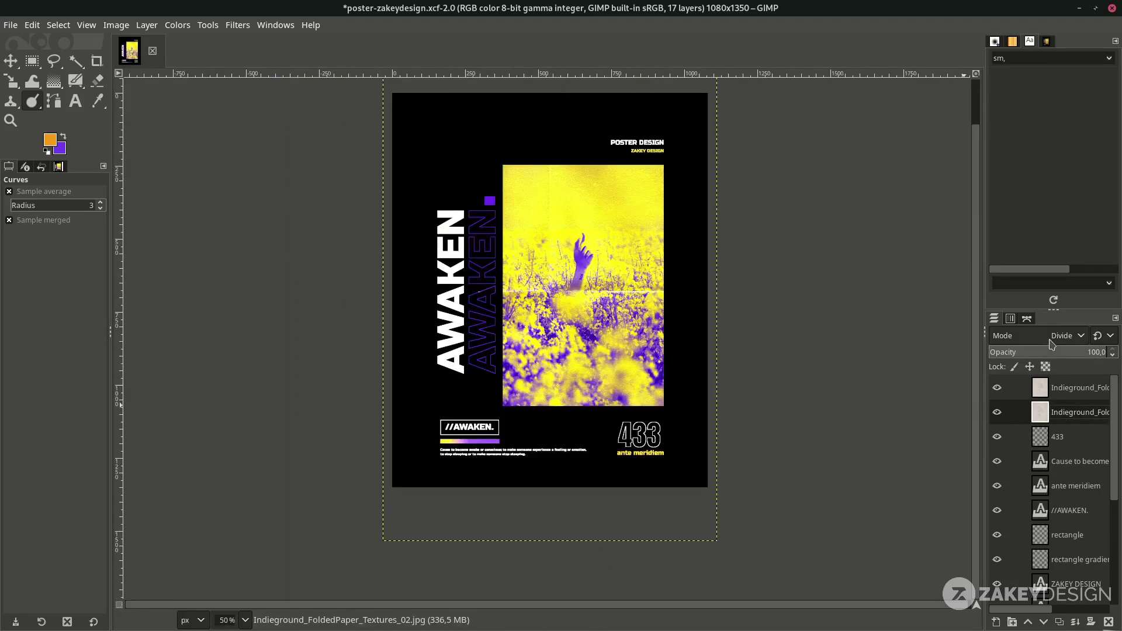
left_click(1080, 337)
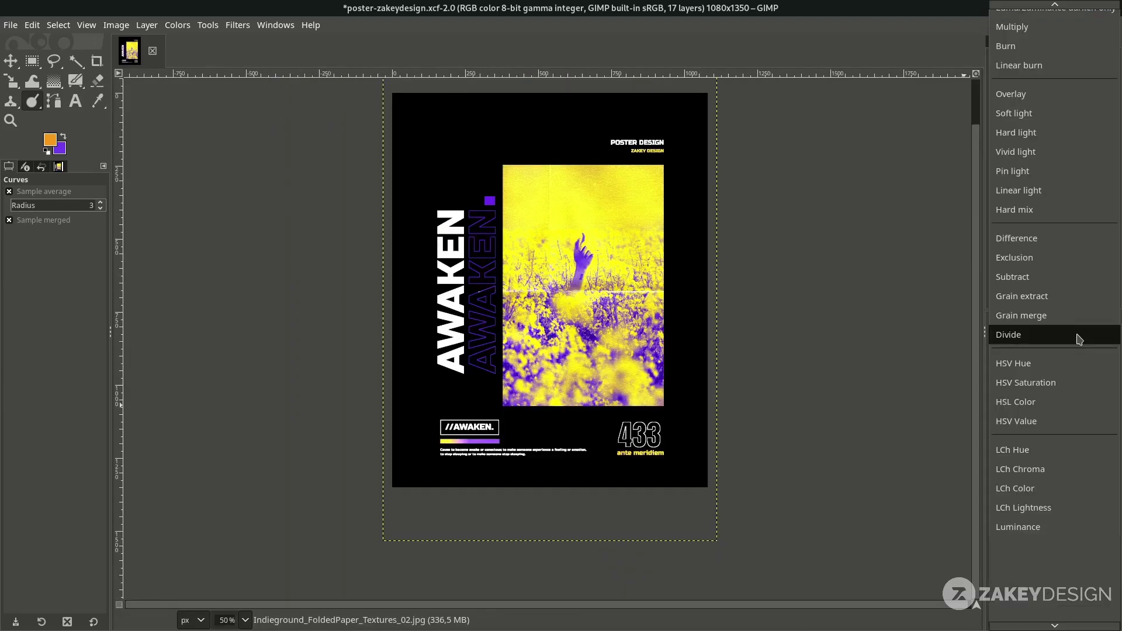
scroll(1029, 93, "up", 5)
left_click(1025, 18)
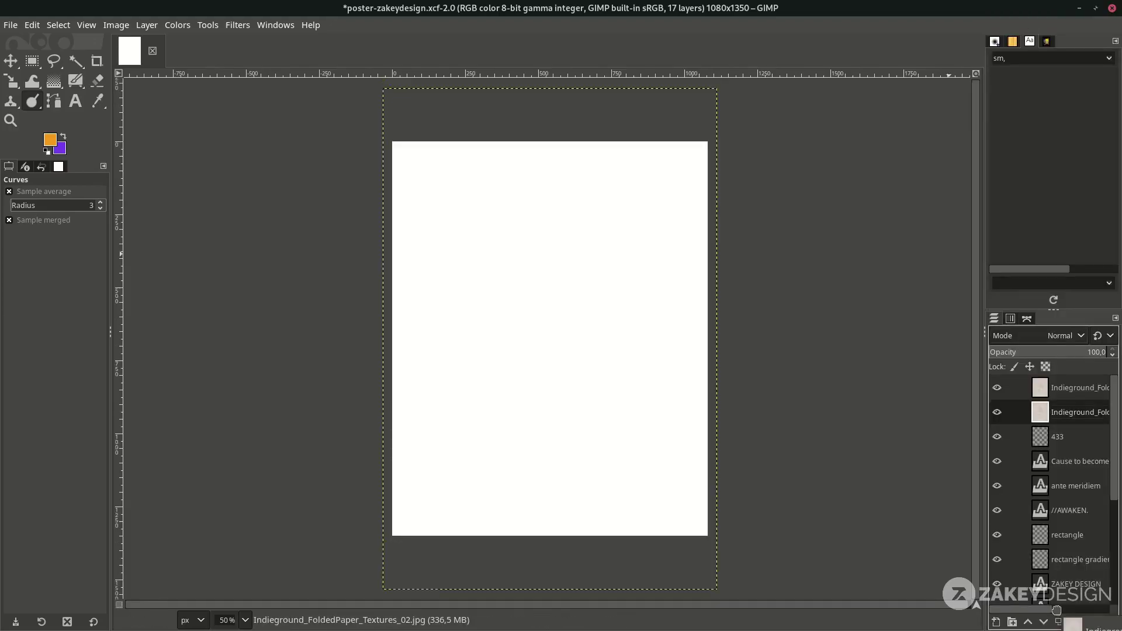
left_click_drag(1080, 422, 1059, 599)
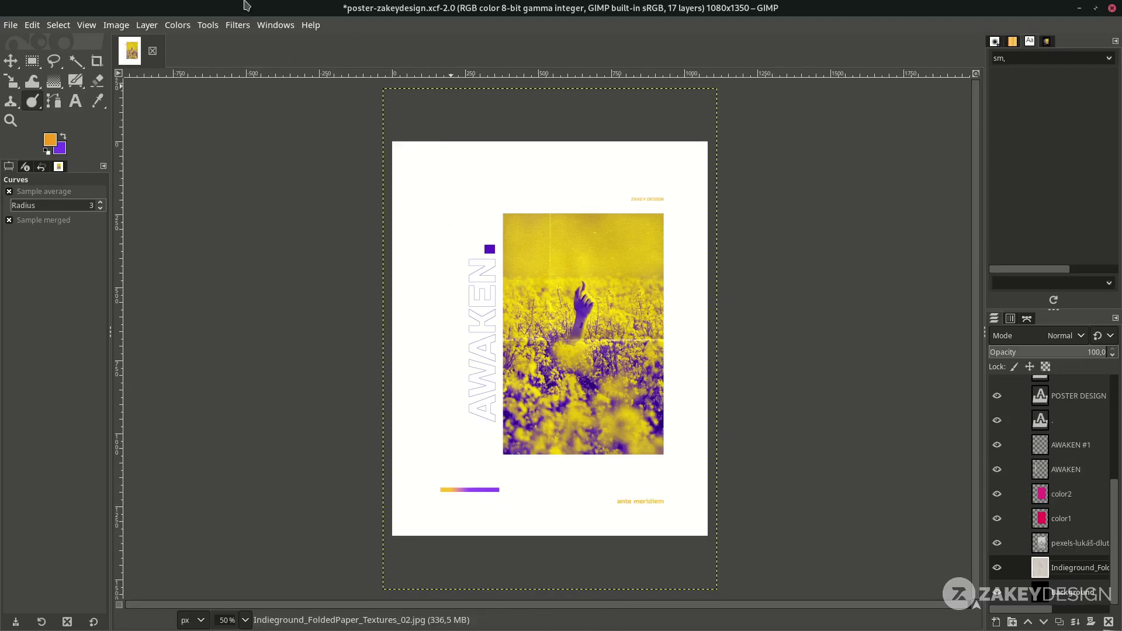
Step: Darken the lower folded-paper texture with Curves, bending the Value curve through input 230, output 24
left_click(184, 28)
left_click(193, 193)
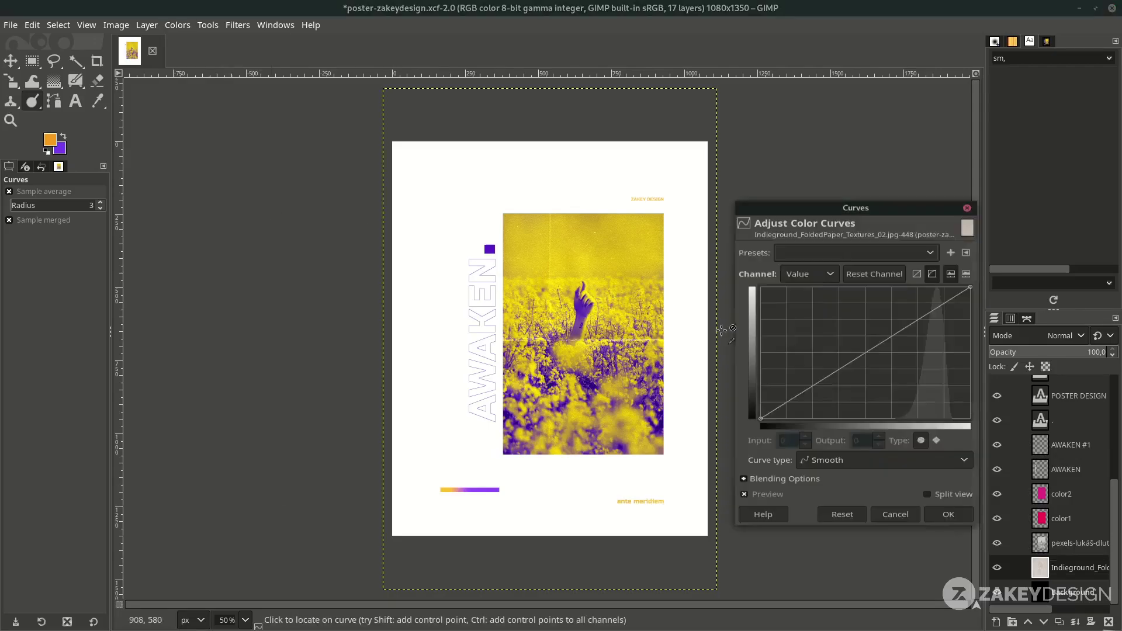
left_click_drag(853, 362, 937, 425)
key("1")
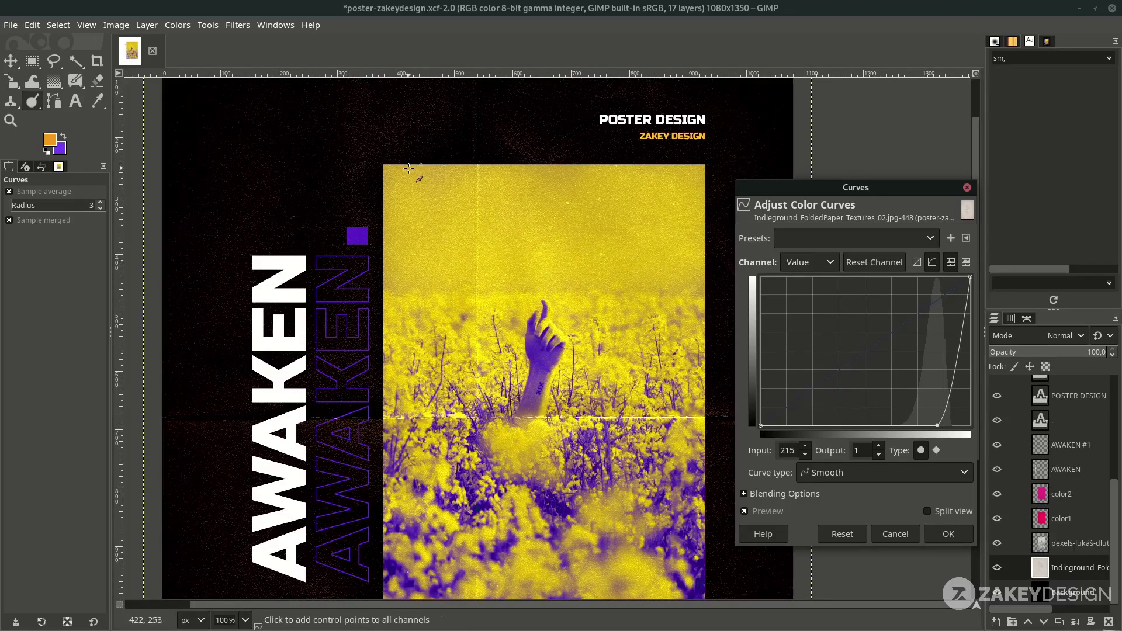
key("minus")
left_click_drag(933, 423, 949, 411)
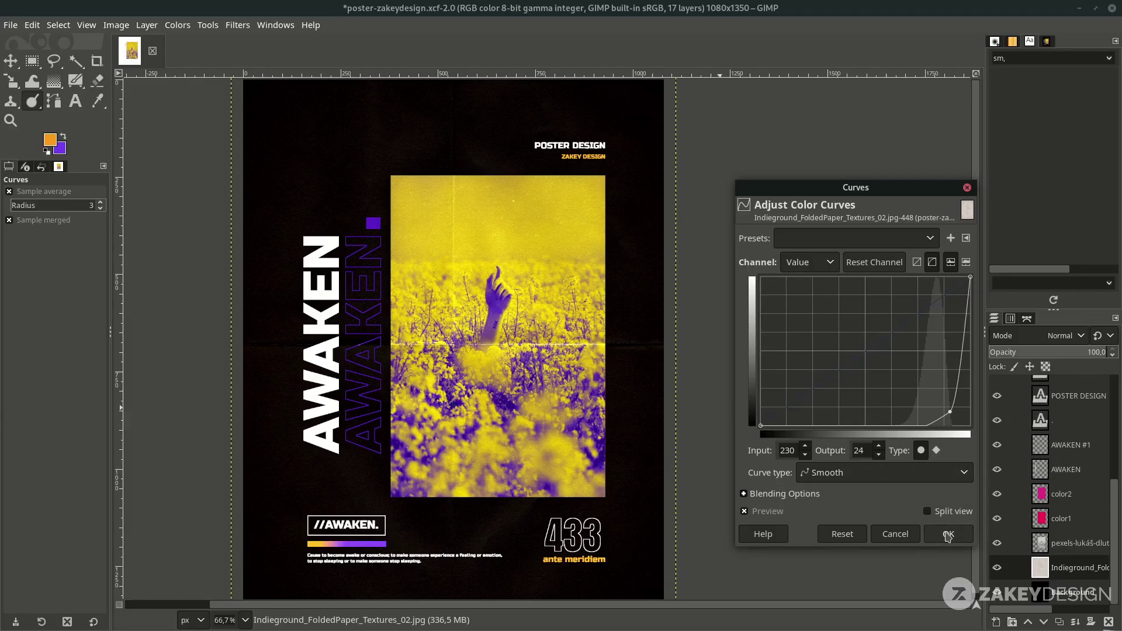
left_click(948, 536)
Step: Desaturate the lower folded-paper texture layer using Luminance mode
key("minus")
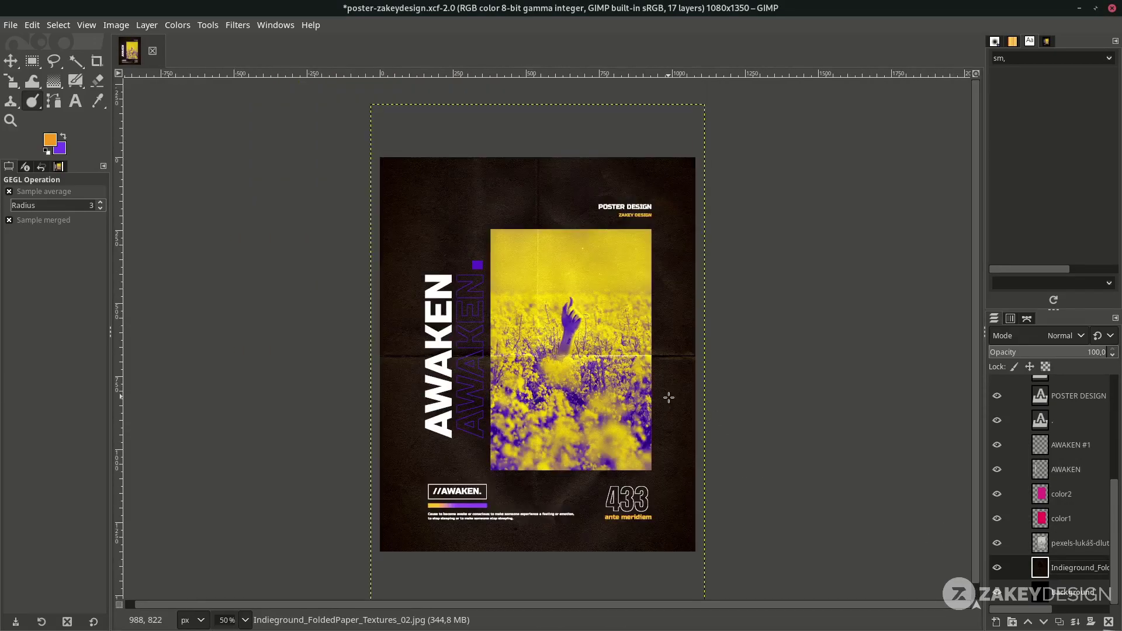
left_click(193, 25)
mouse_move(274, 314)
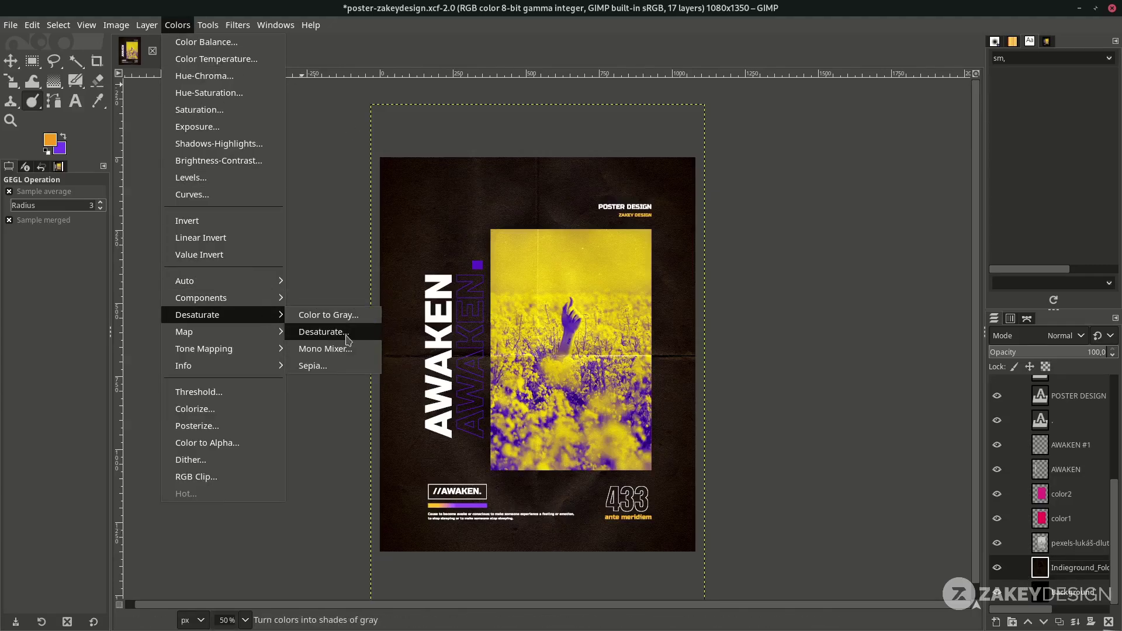
left_click(323, 331)
scroll(637, 387, "up", 1)
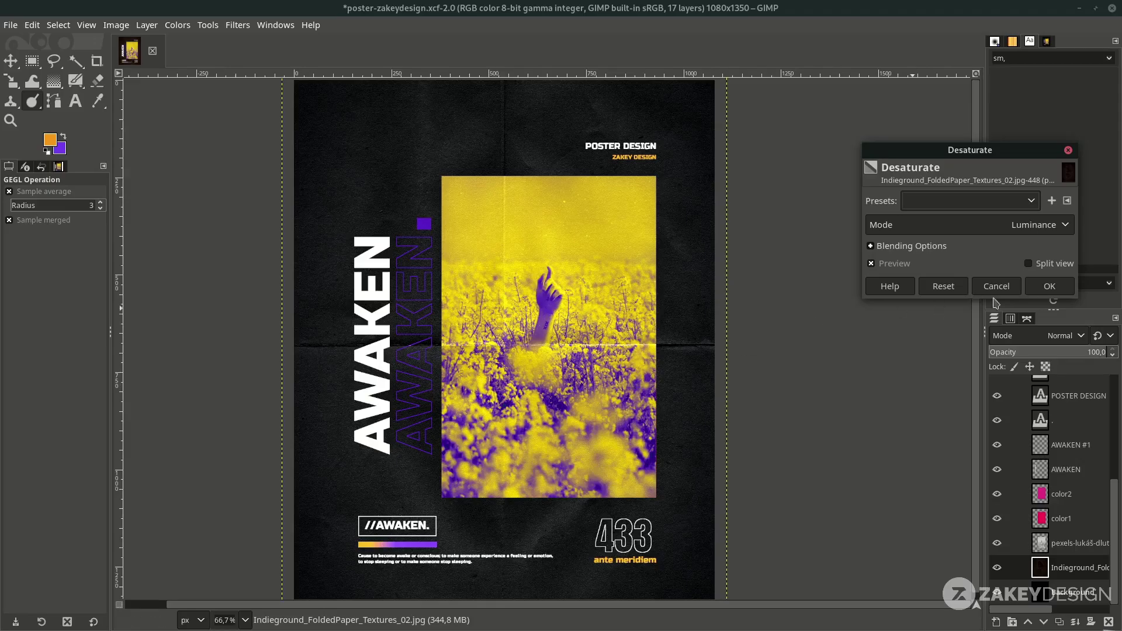
left_click(1052, 289)
Step: Lower the bottom folded-paper texture layer's opacity to 30.7 and save the poster
scroll(719, 397, "down", 1)
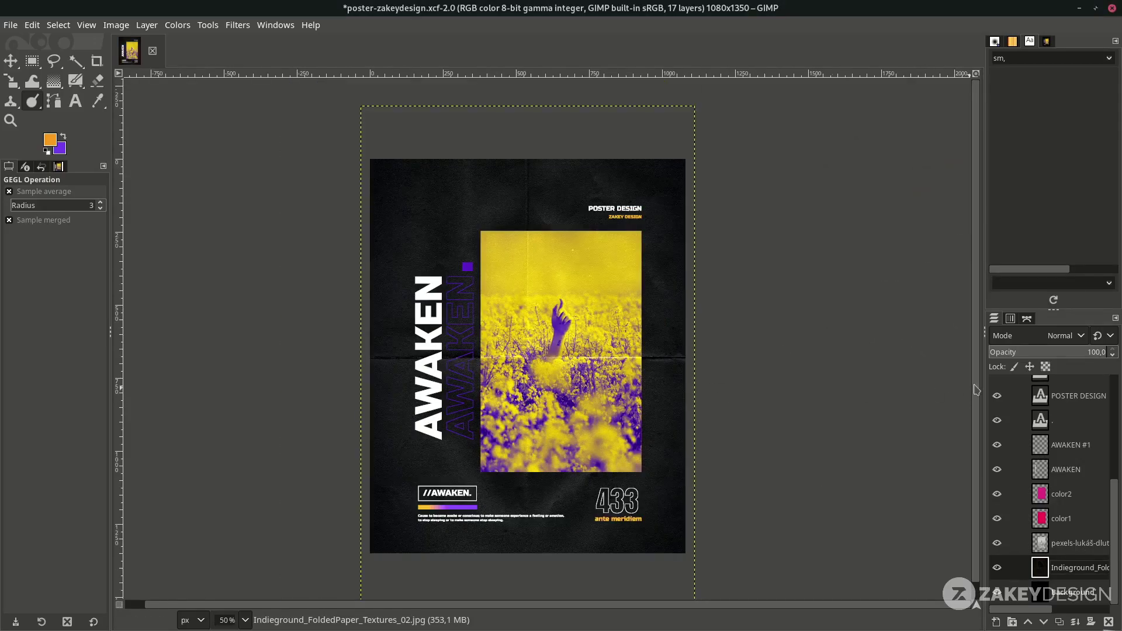
left_click_drag(1089, 358, 1023, 346)
key("ctrl+s")
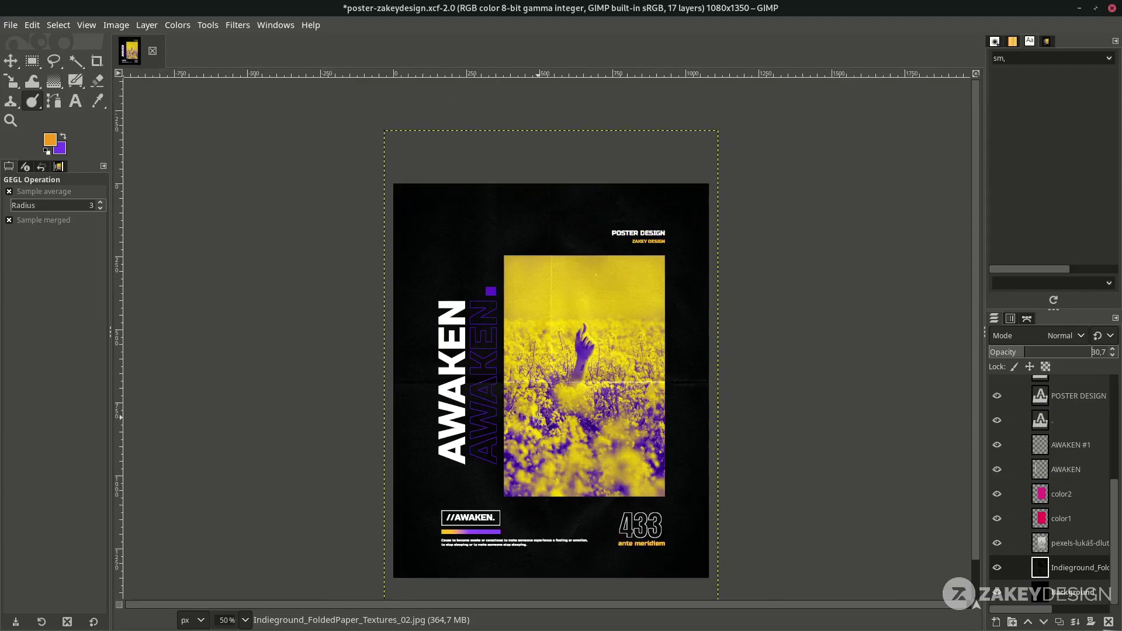
Step: Add a new transparent layer named noise above the uppermost folded-paper texture layer
scroll(1115, 463, "up", 5)
left_click(1088, 396)
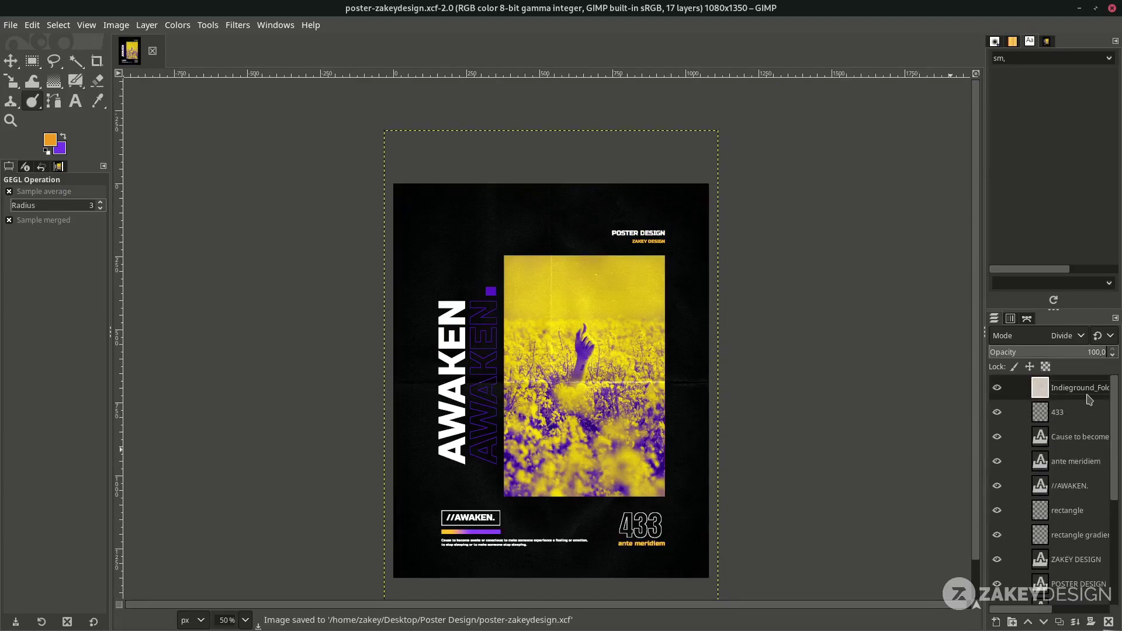
left_click(995, 623)
type("no")
key("Return")
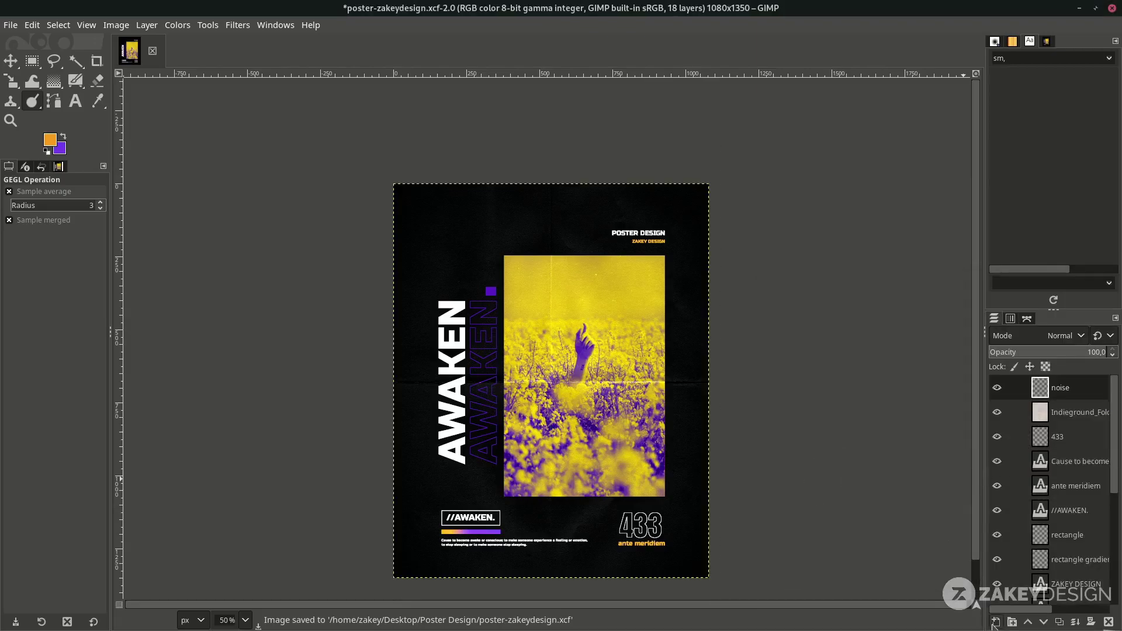
Step: Reset the colours to default black and white and bucket-fill the noise layer with black
left_click(47, 151)
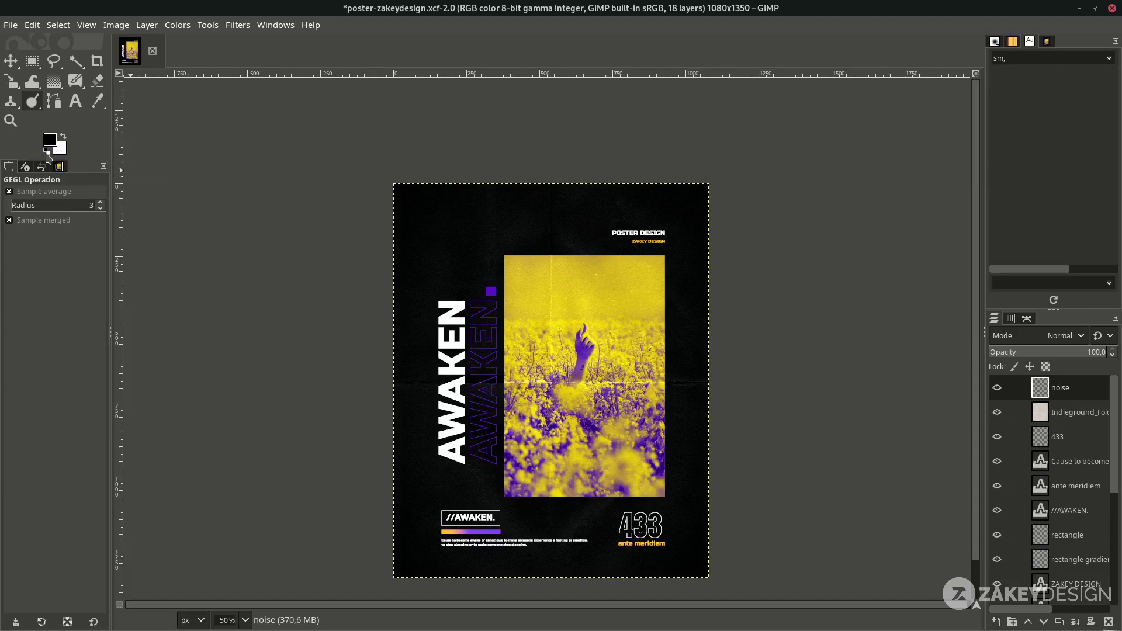
left_click(54, 80)
left_click(594, 289)
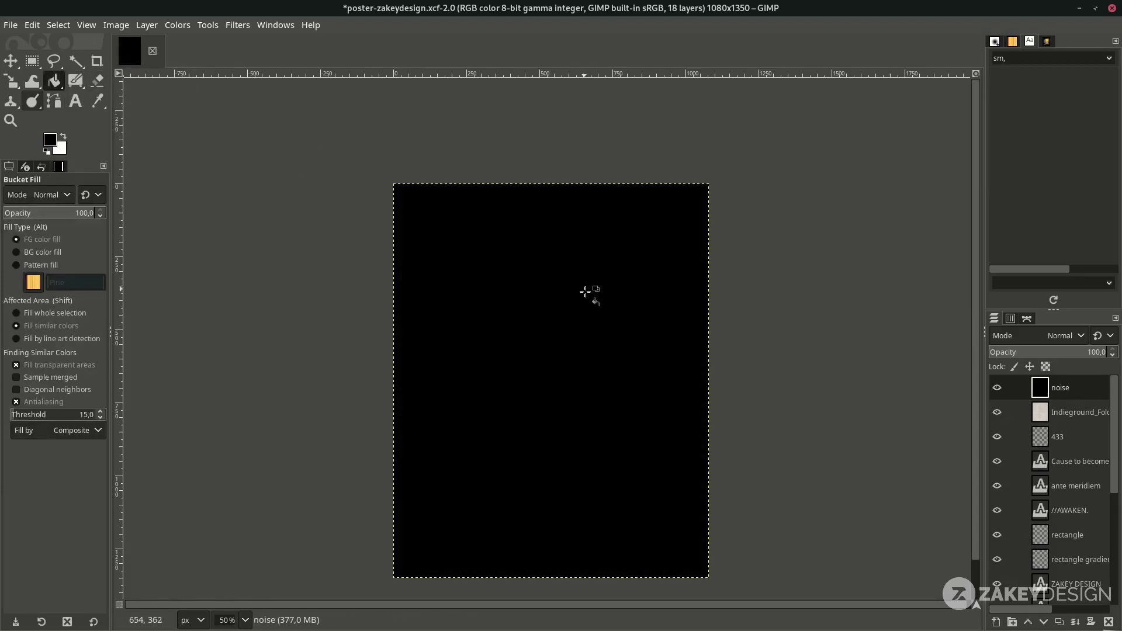
Step: Apply HSV Noise to the noise layer with Dulling 4, Hue 77.14, Saturation 0.274 and Value 0.247
left_click(237, 24)
mouse_move(310, 187)
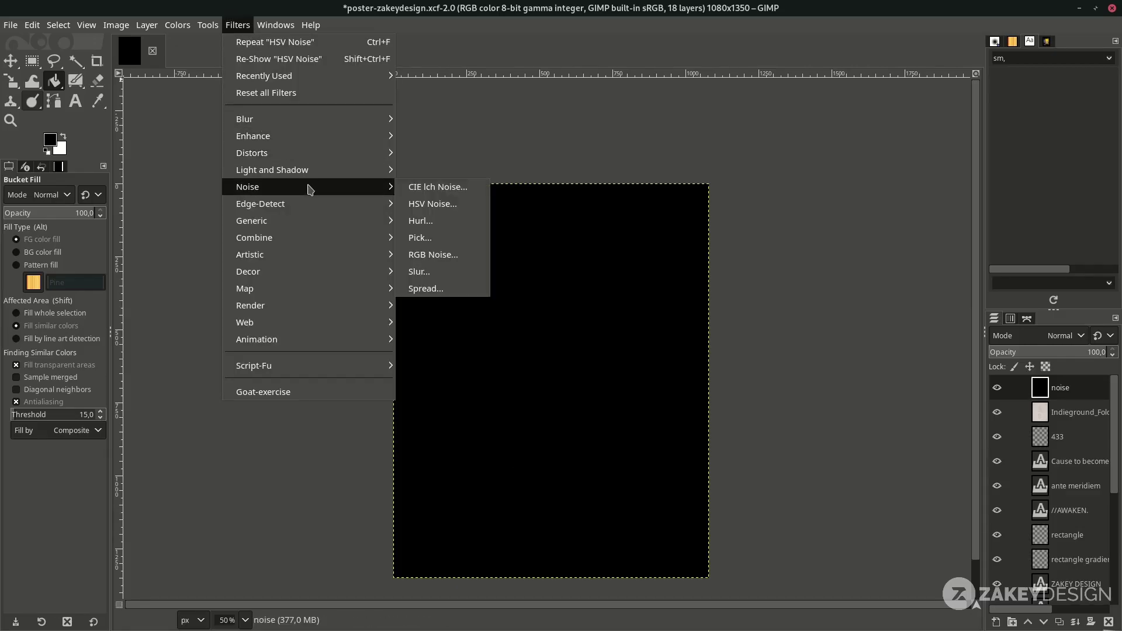
left_click(454, 205)
key("1")
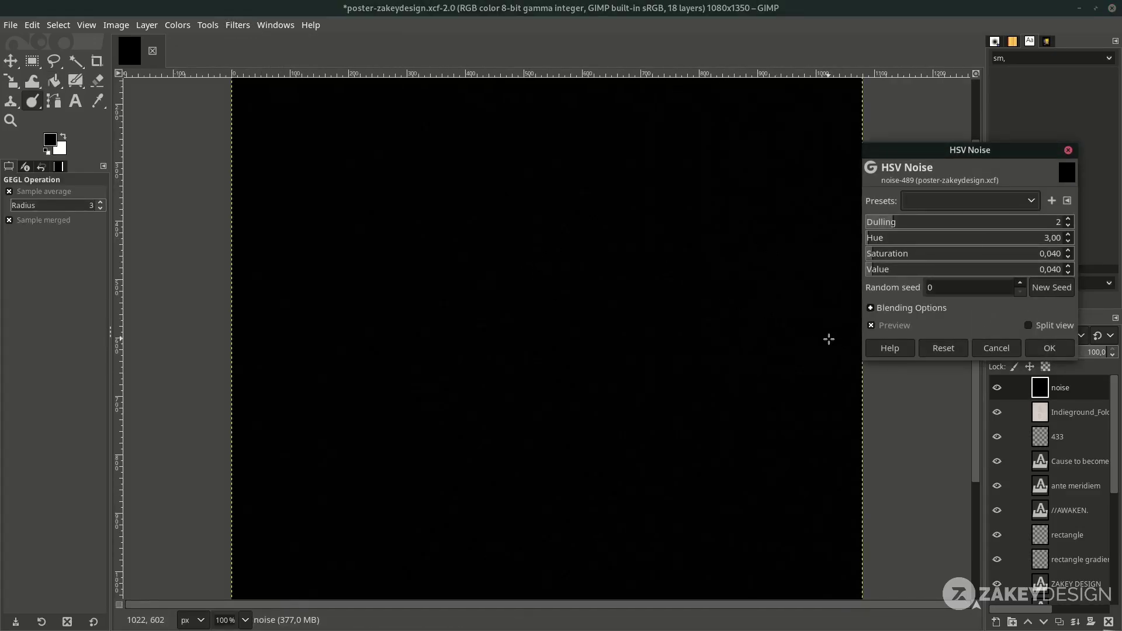
scroll(828, 338, "up", 3)
left_click(949, 222)
left_click(949, 236)
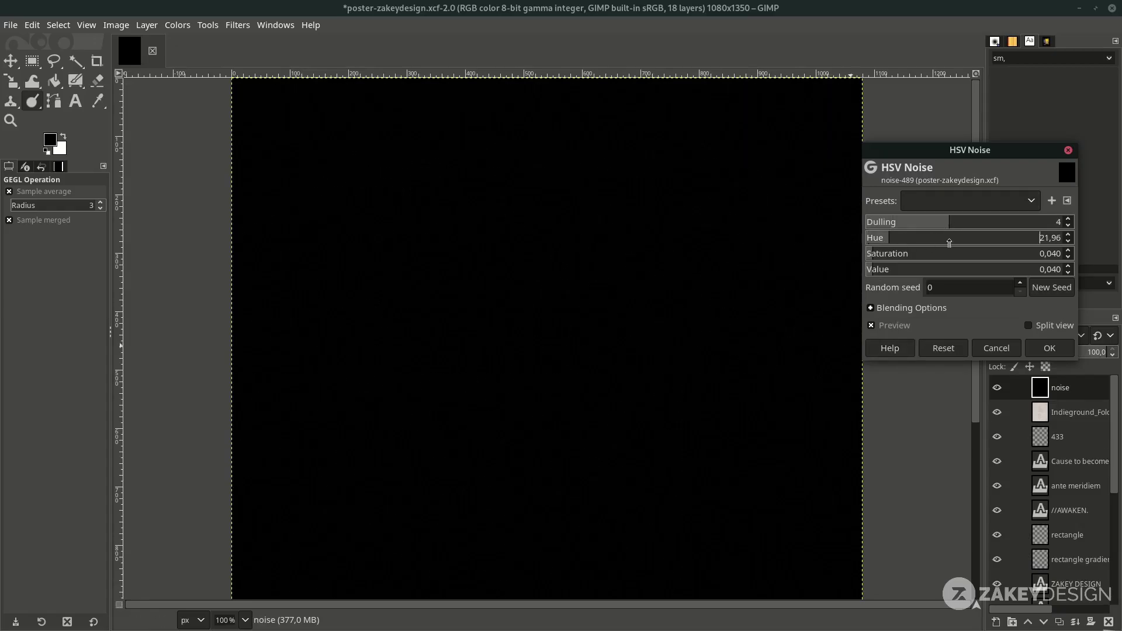
left_click(920, 253)
left_click_drag(925, 269, 888, 269)
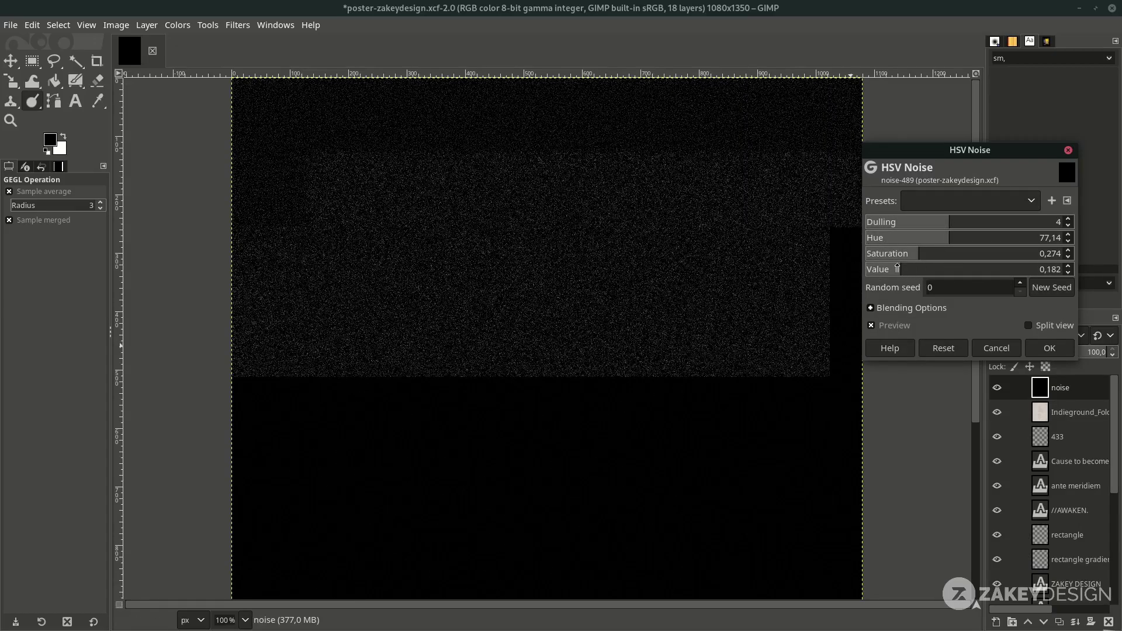
scroll(606, 313, "down", 1)
scroll(629, 321, "up", 1)
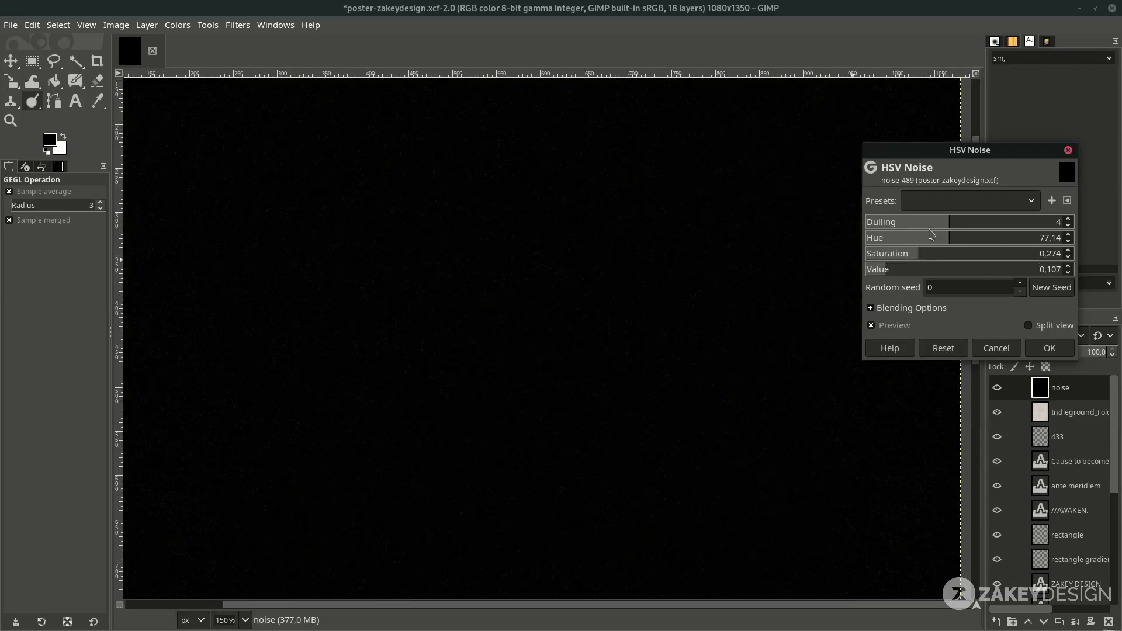
scroll(726, 314, "down", 2)
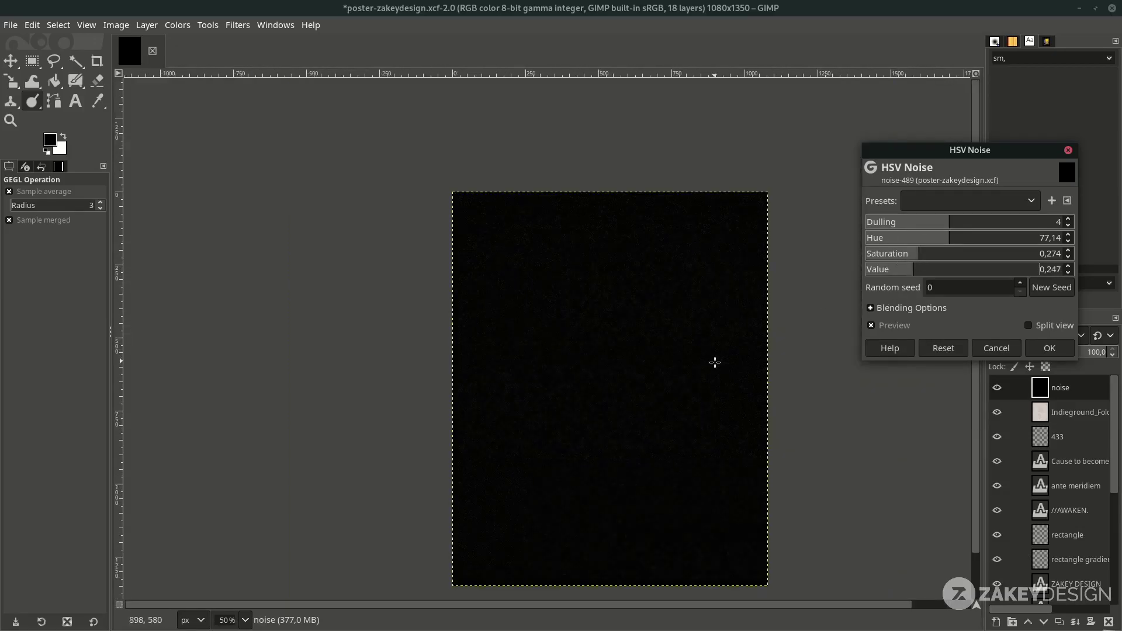
scroll(726, 313, "up", 1)
left_click(1049, 348)
Step: Set the noise layer's blend mode to Screen and save the poster
left_click(1052, 334)
scroll(1060, 421, "down", 2)
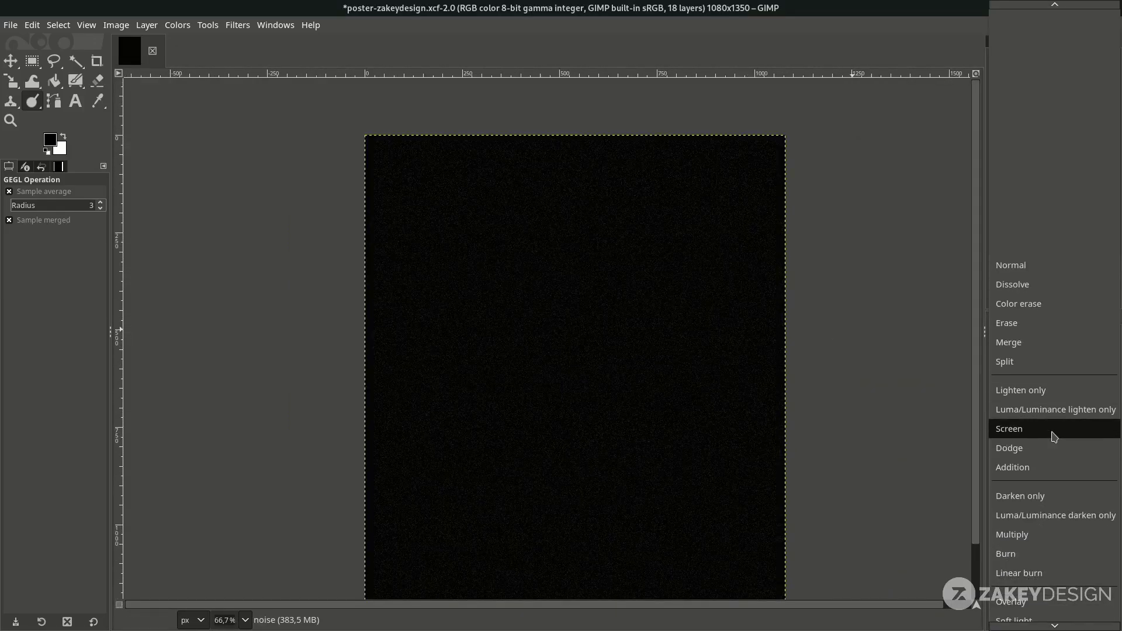
left_click(1053, 436)
scroll(621, 363, "down", 1)
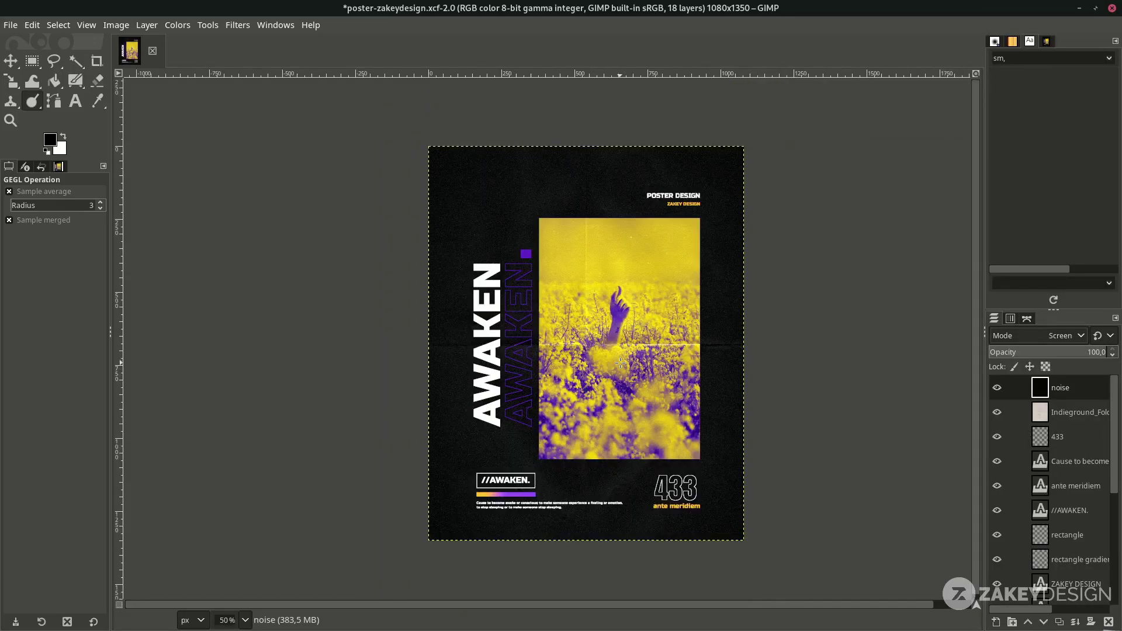
key("ctrl+s")
Step: Lower the noise layer's opacity to soften the grain and save the poster again
mouse_move(1068, 353)
left_mouse_down()
mouse_move(1058, 353)
mouse_move(1078, 354)
mouse_move(1062, 354)
left_mouse_up()
scroll(627, 265, "up", 1)
scroll(628, 265, "up", 1)
key("ctrl+s")
scroll(628, 264, "down", 1)
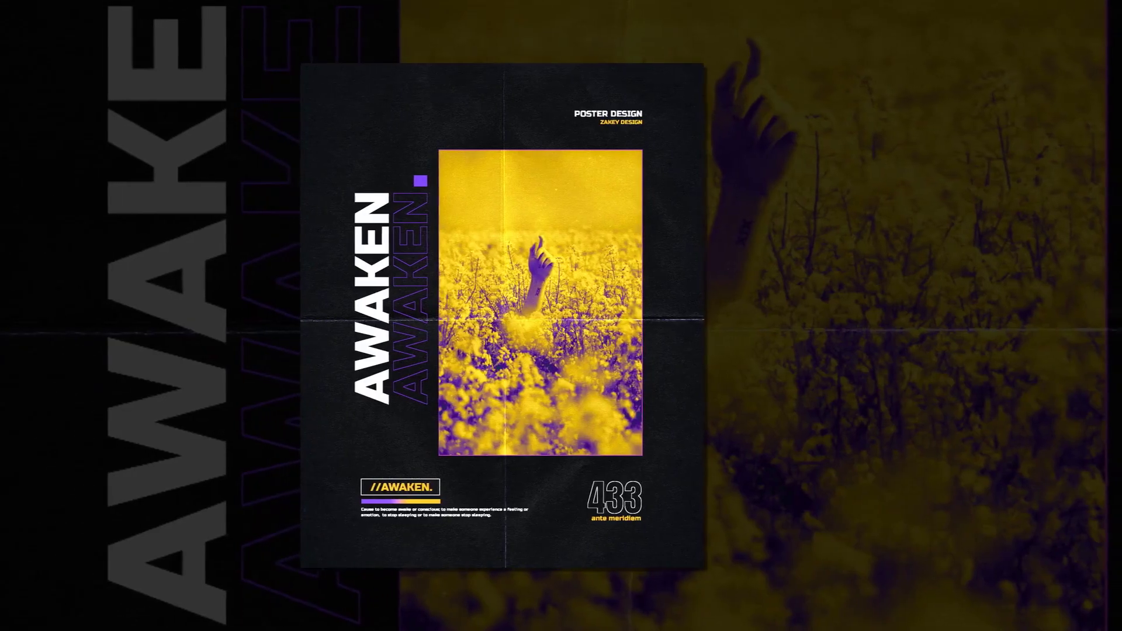